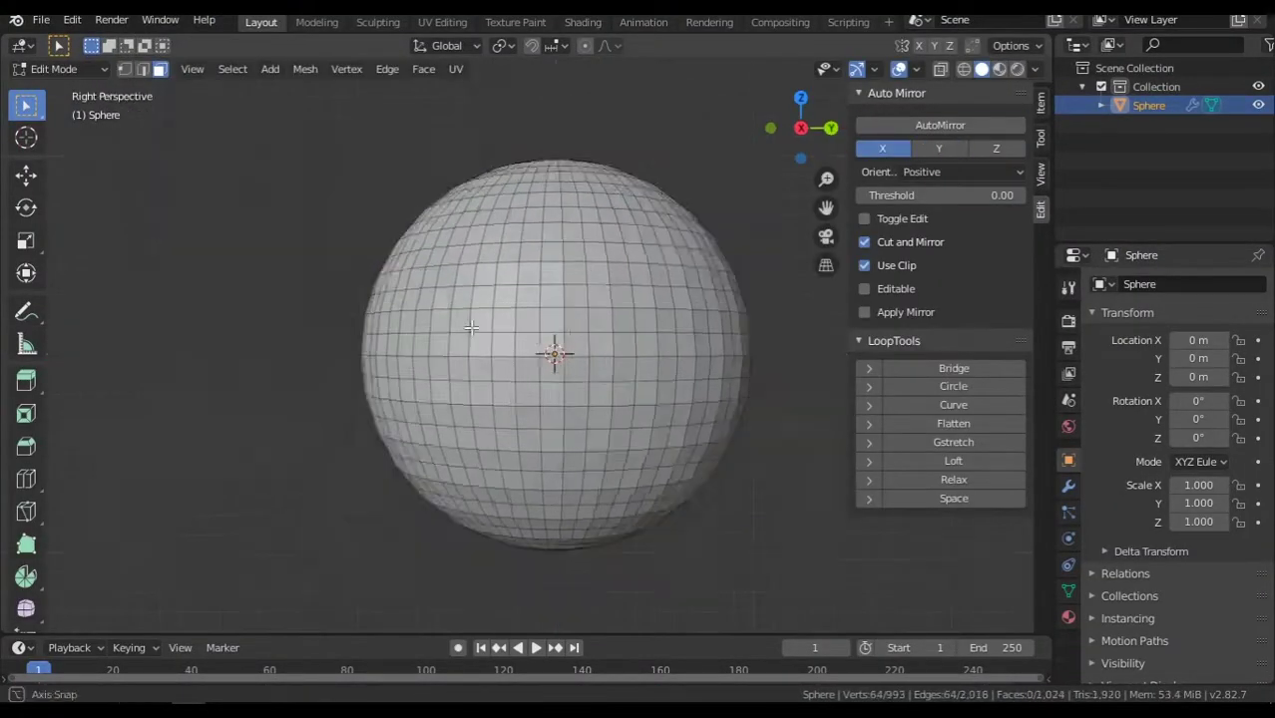
View the sphere straight on and select a single face on it.
alt+middle_drag(663, 321, 638, 320)
click(490, 276)
scroll(474, 404, up, 2)
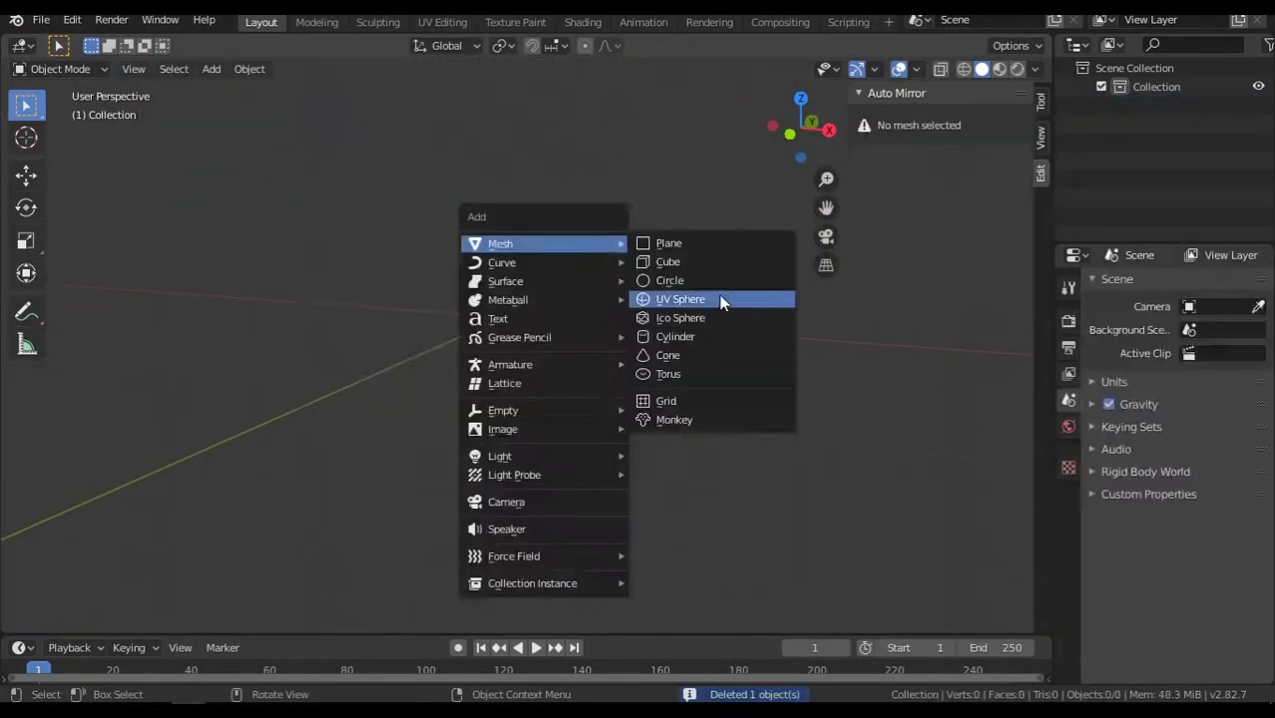
Add a new UV sphere with 96 segments.
click(721, 298)
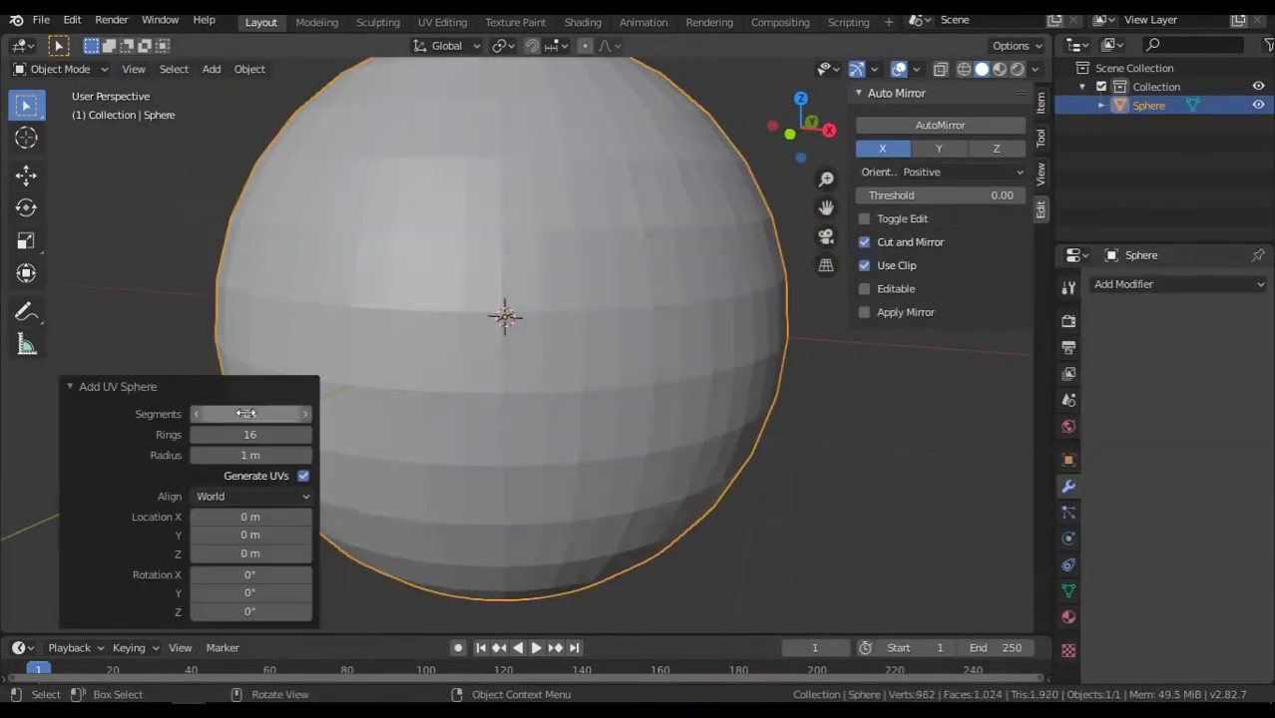
text(6)
key(Return)
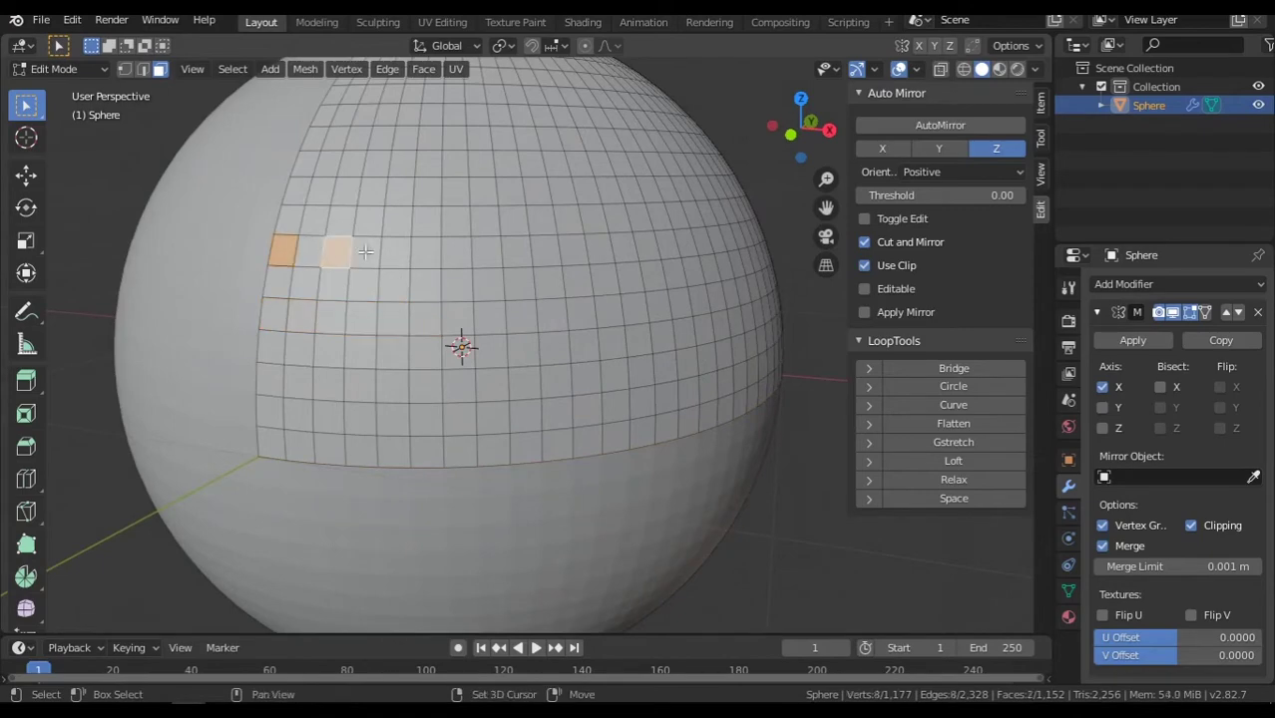
Delete the selected L-shaped face groups to cut trenches into the sphere.
mouse_move(423, 392)
middle_down()
mouse_move(449, 352)
mouse_move(590, 300)
middle_up()
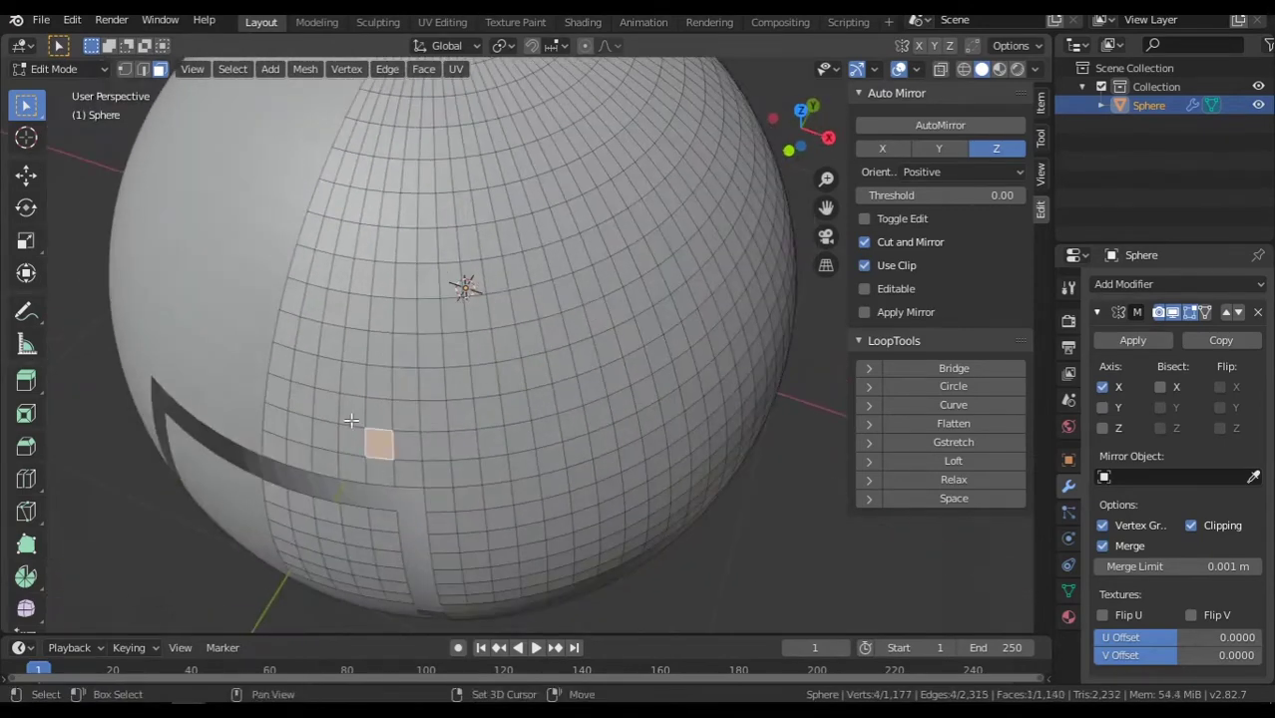
key(Delete)
mouse_move(317, 320)
middle_down()
mouse_move(455, 335)
mouse_move(469, 359)
middle_up()
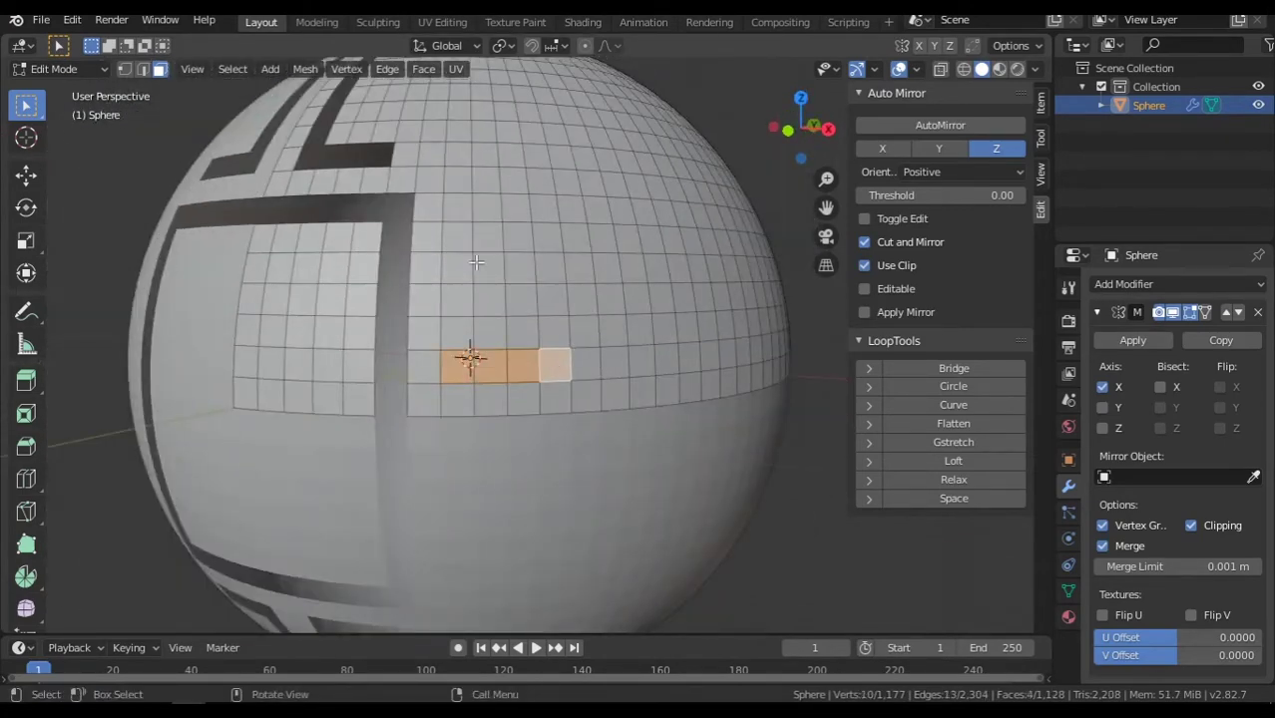
key(Delete)
scroll(542, 373, down, 3)
From the sphere's right side, select a new face group for another cut, undoing the last change.
middle_drag(542, 374, 650, 405)
mouse_move(556, 376)
middle_down()
mouse_move(687, 260)
mouse_move(530, 339)
middle_up()
scroll(473, 307, up, 3)
middle_drag(473, 307, 556, 316)
scroll(556, 316, up, 2)
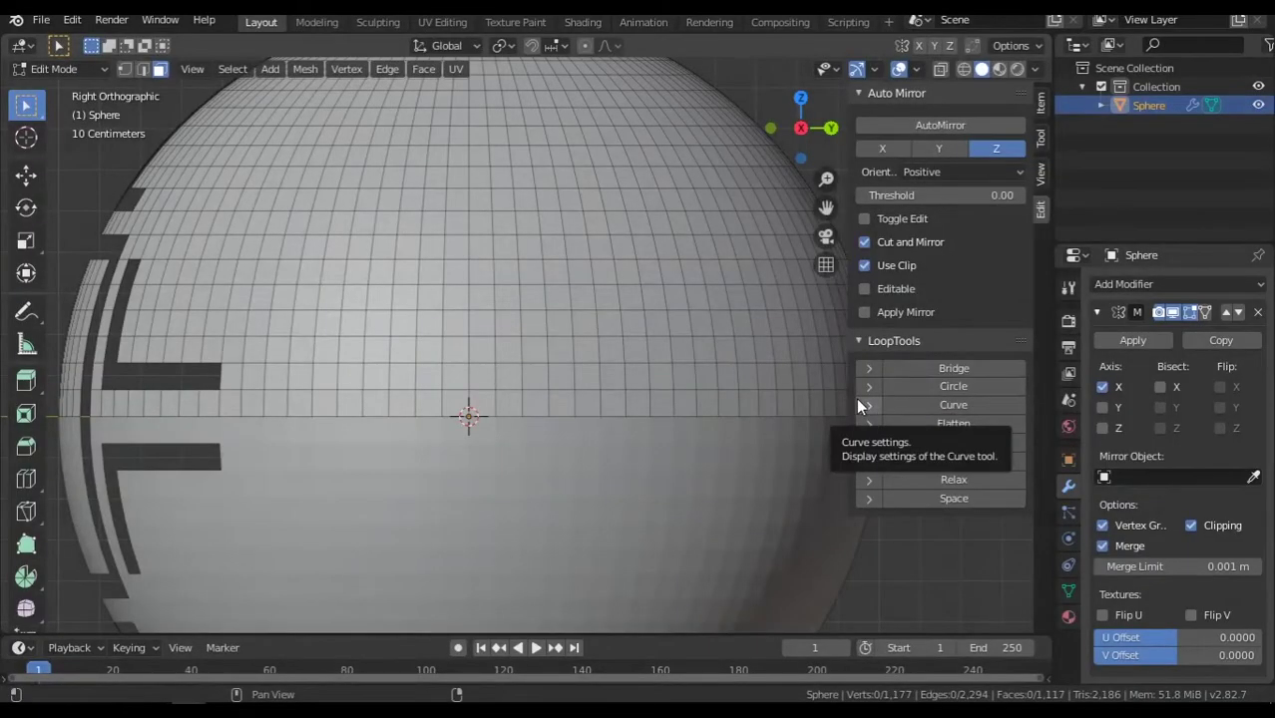
click(441, 402)
middle_drag(441, 401, 413, 371)
scroll(413, 370, down, 3)
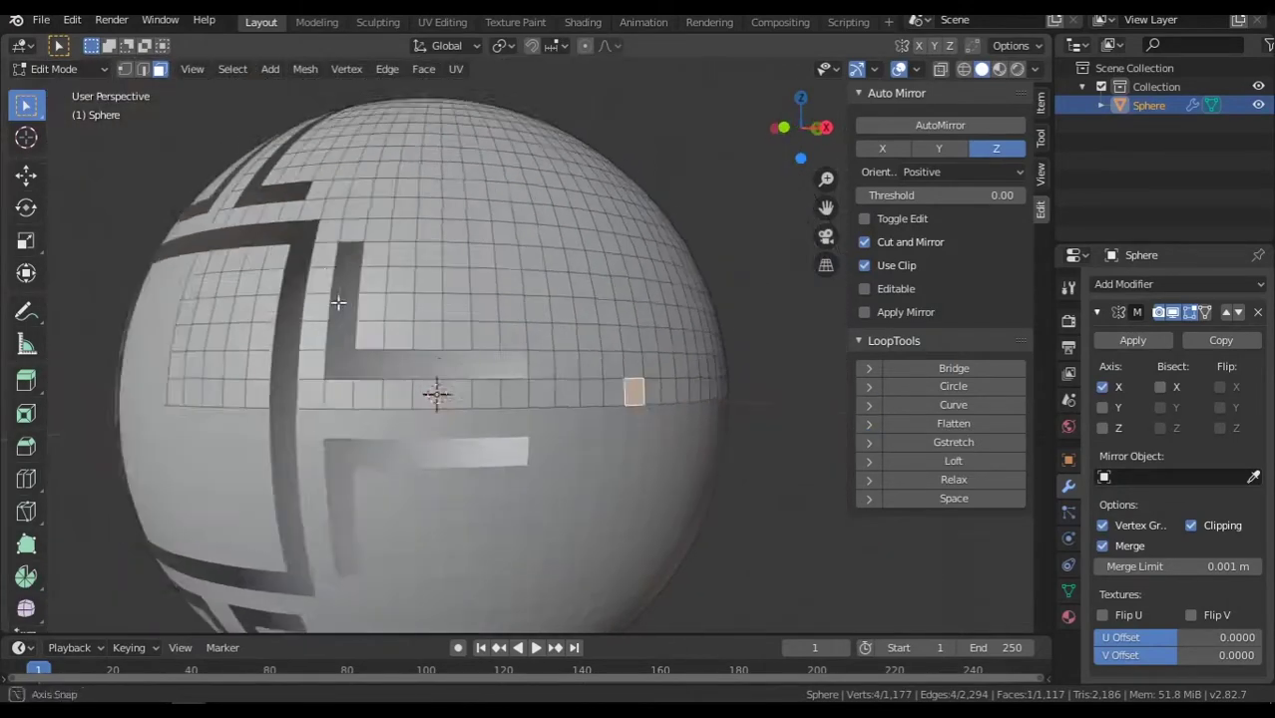
middle_drag(336, 300, 455, 398)
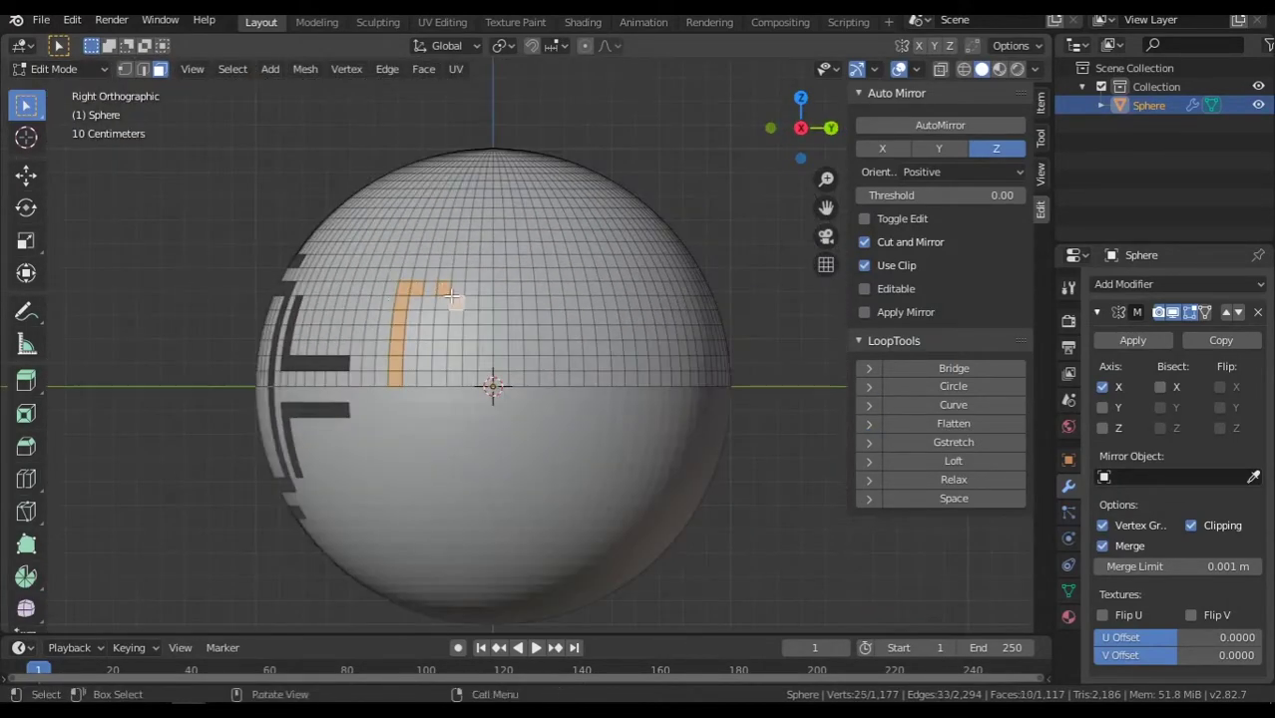
middle_drag(568, 296, 429, 266)
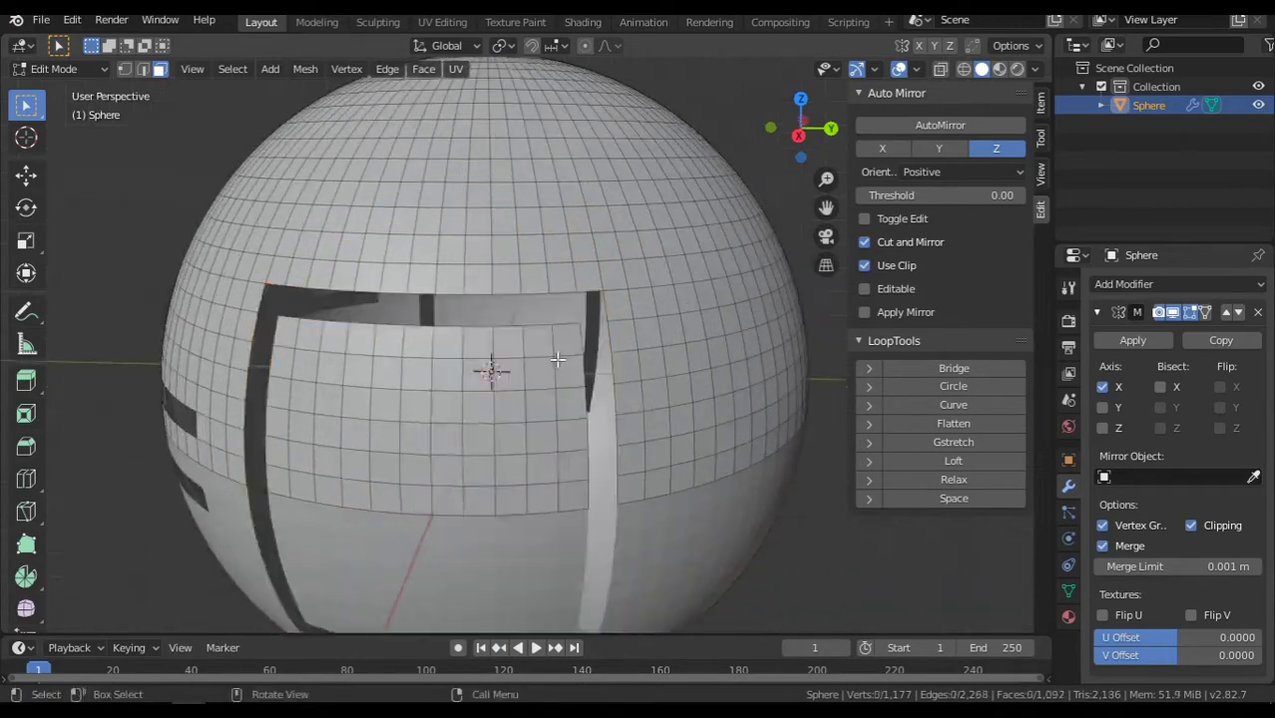
key(ctrl+z)
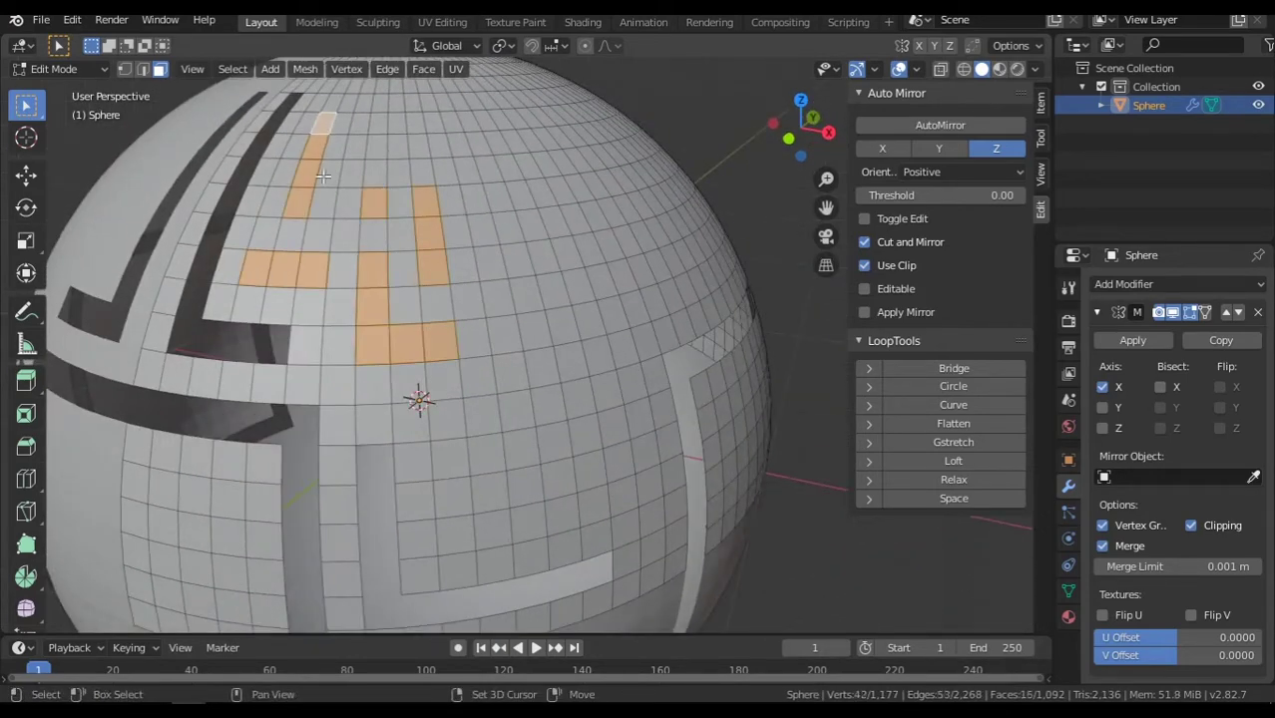
Dissolve the selected faces into one large flat panel.
mouse_move(324, 175)
middle_down()
mouse_move(529, 264)
mouse_move(416, 394)
middle_up()
key(x)
click(416, 402)
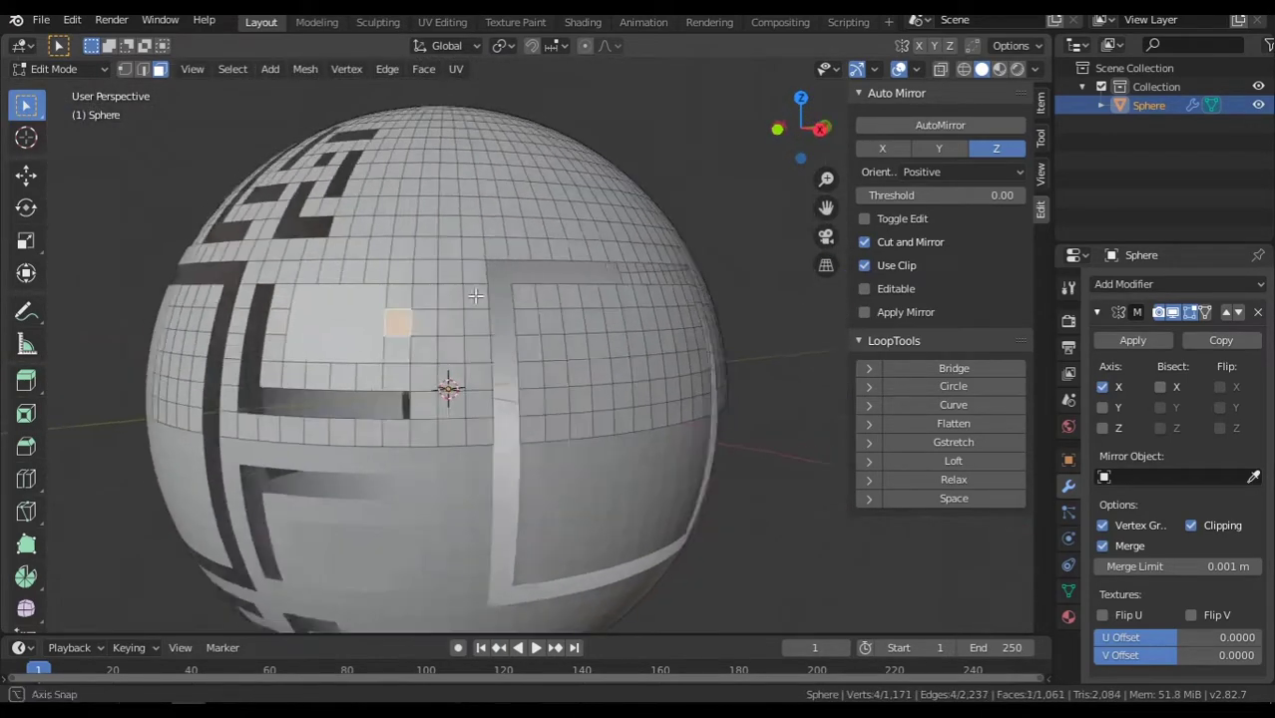
middle_drag(476, 295, 377, 366)
middle_drag(386, 261, 468, 330)
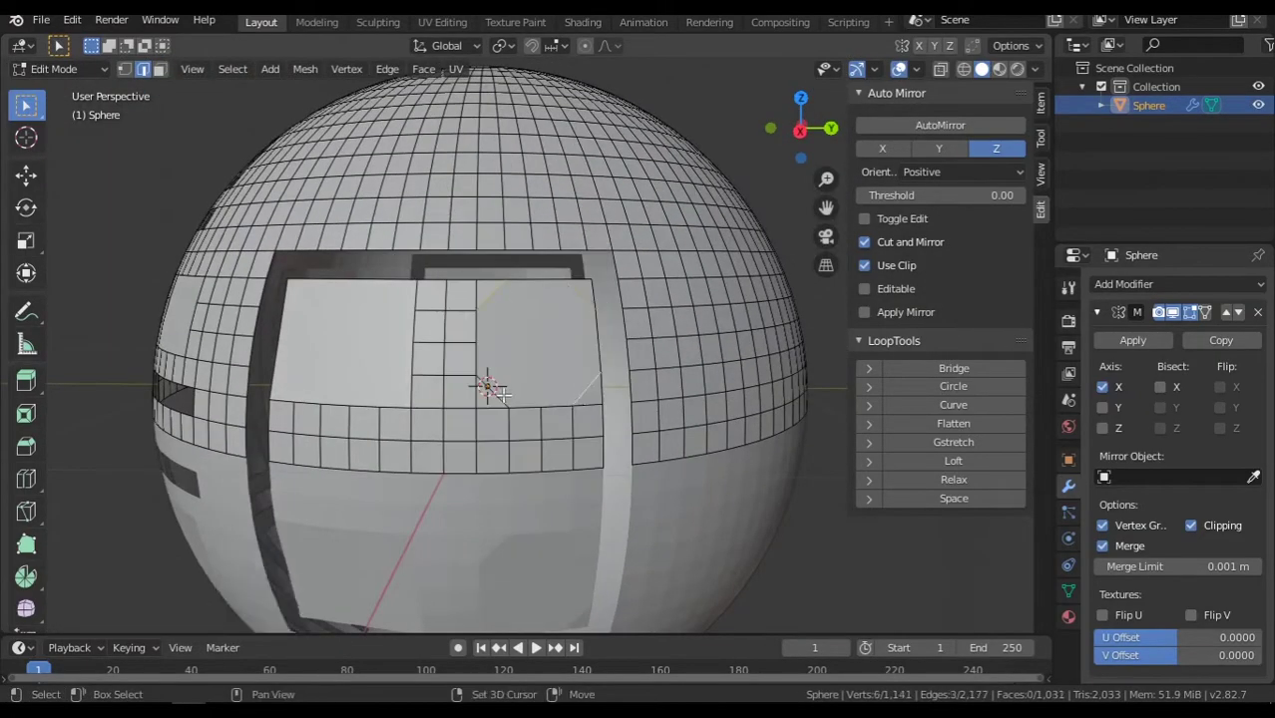
middle_drag(499, 392, 817, 394)
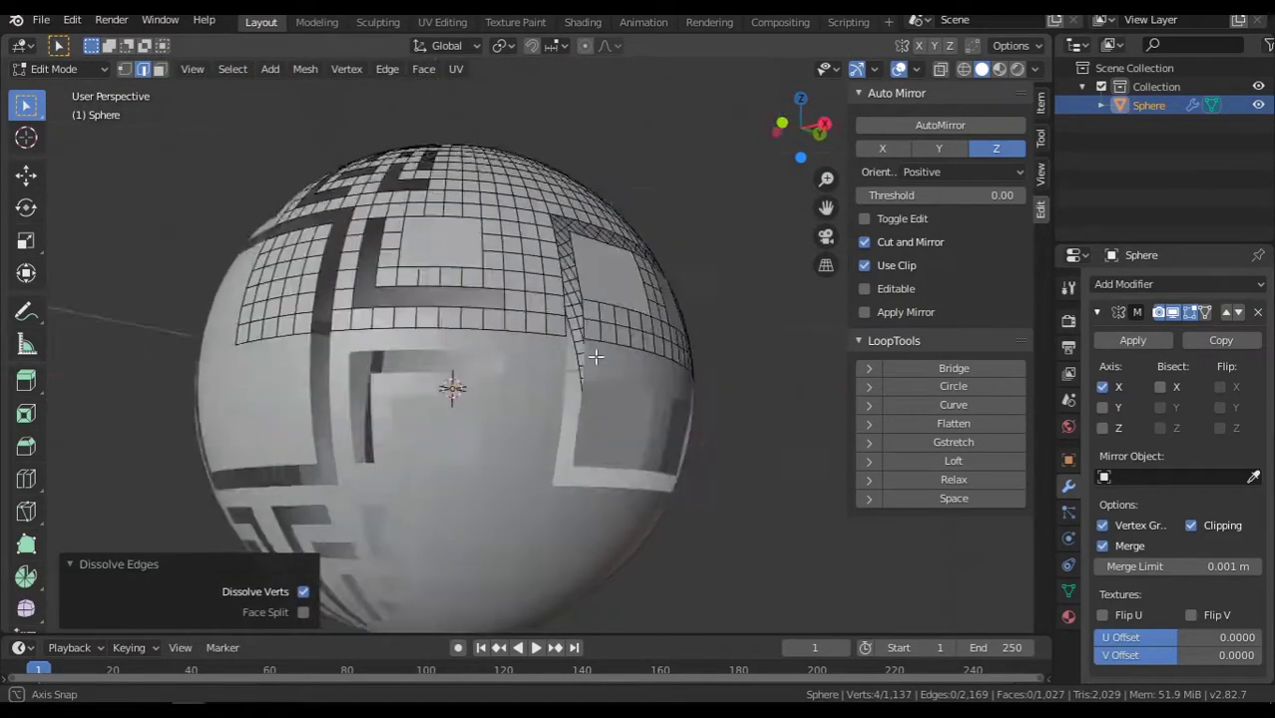
With Individual Origins pivot, extrude both selected panels and scale them inward.
middle_drag(596, 357, 551, 322)
shift+click(551, 322)
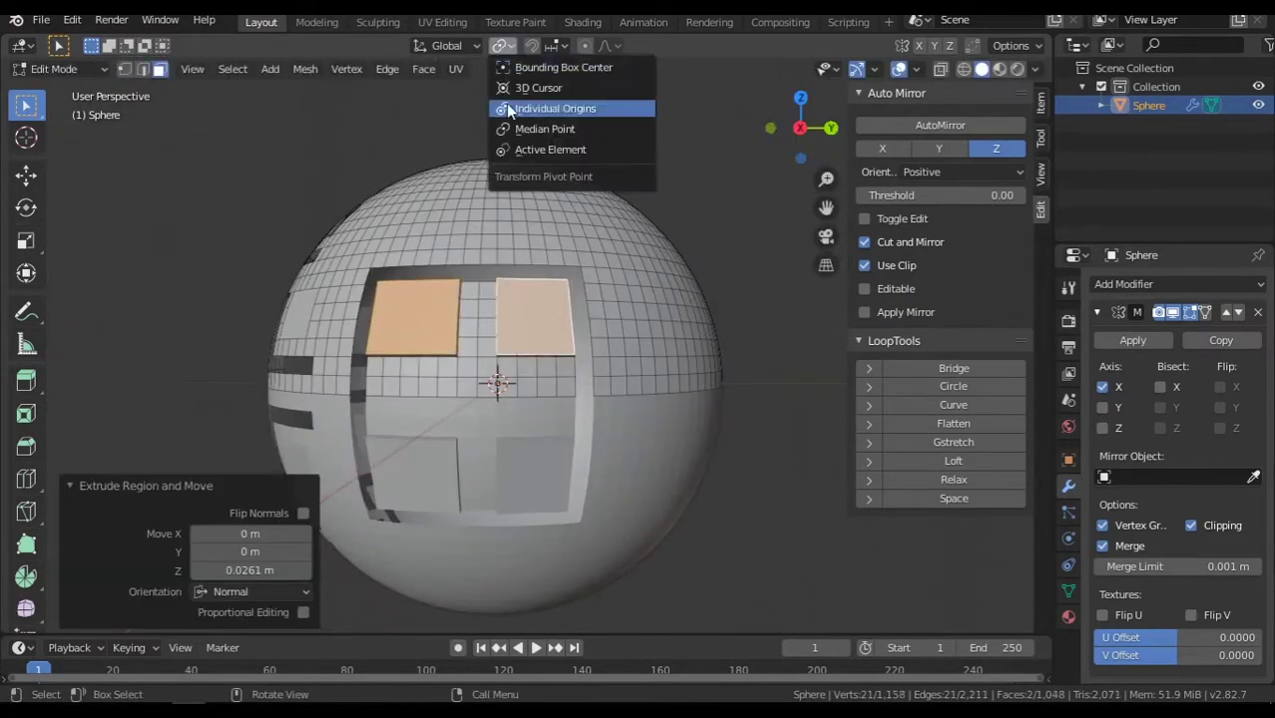
click(508, 110)
key(e)
key(s)
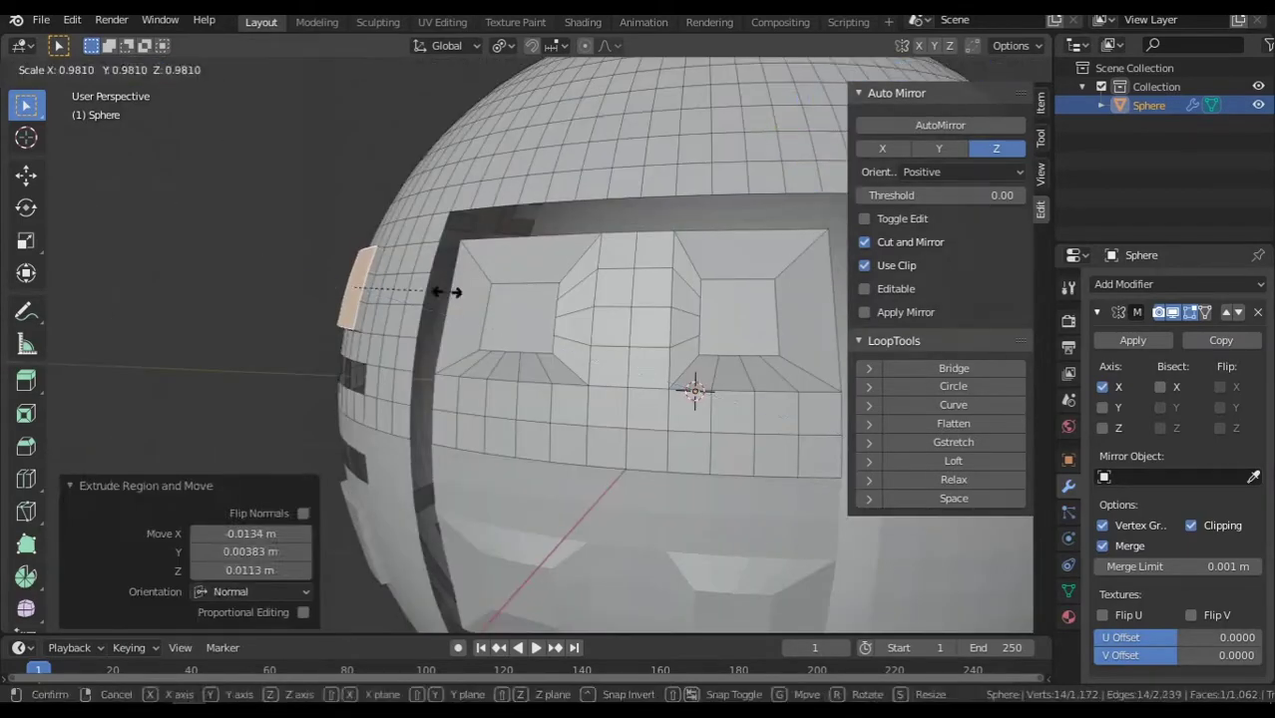
click(446, 291)
scroll(632, 356, down, 5)
Inset the first panel and round the inset face into a circle with LoopTools.
key(i)
right_click(689, 259)
click(788, 282)
key(g)
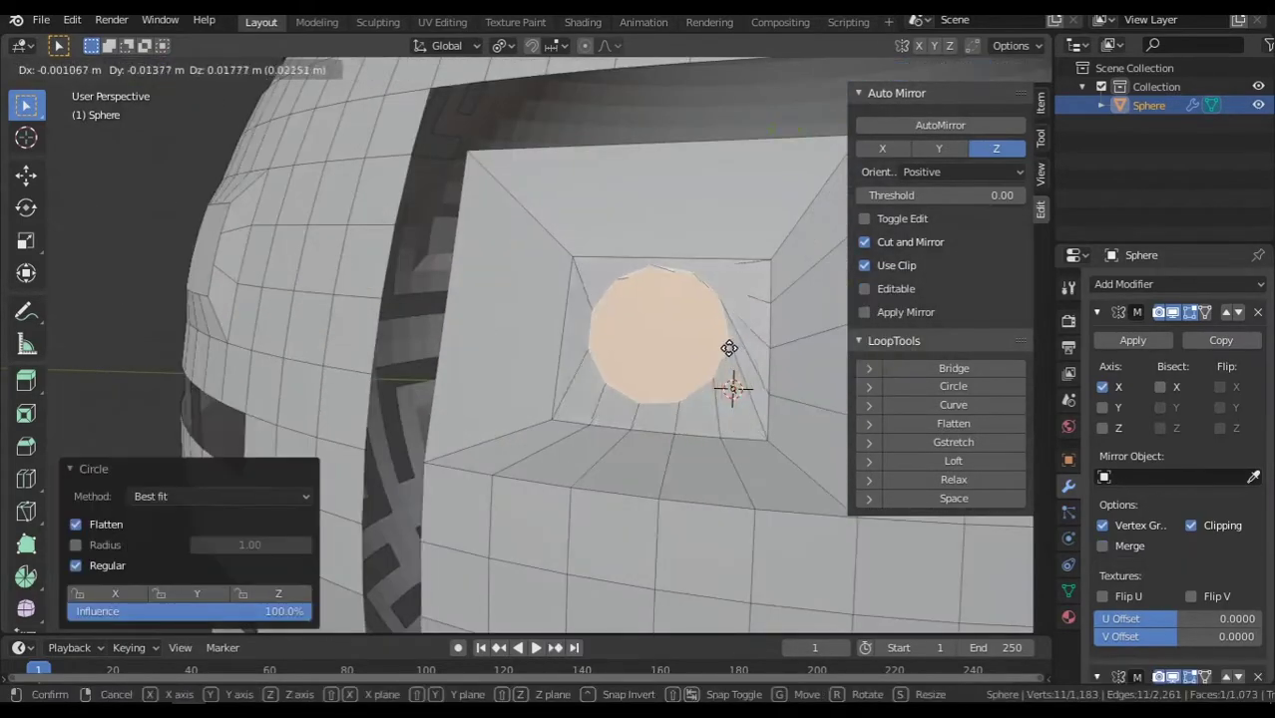
click(729, 348)
scroll(664, 356, down, 5)
Inset the second panel and make its inset face circular too.
key(i)
right_click(498, 233)
click(692, 356)
key(g)
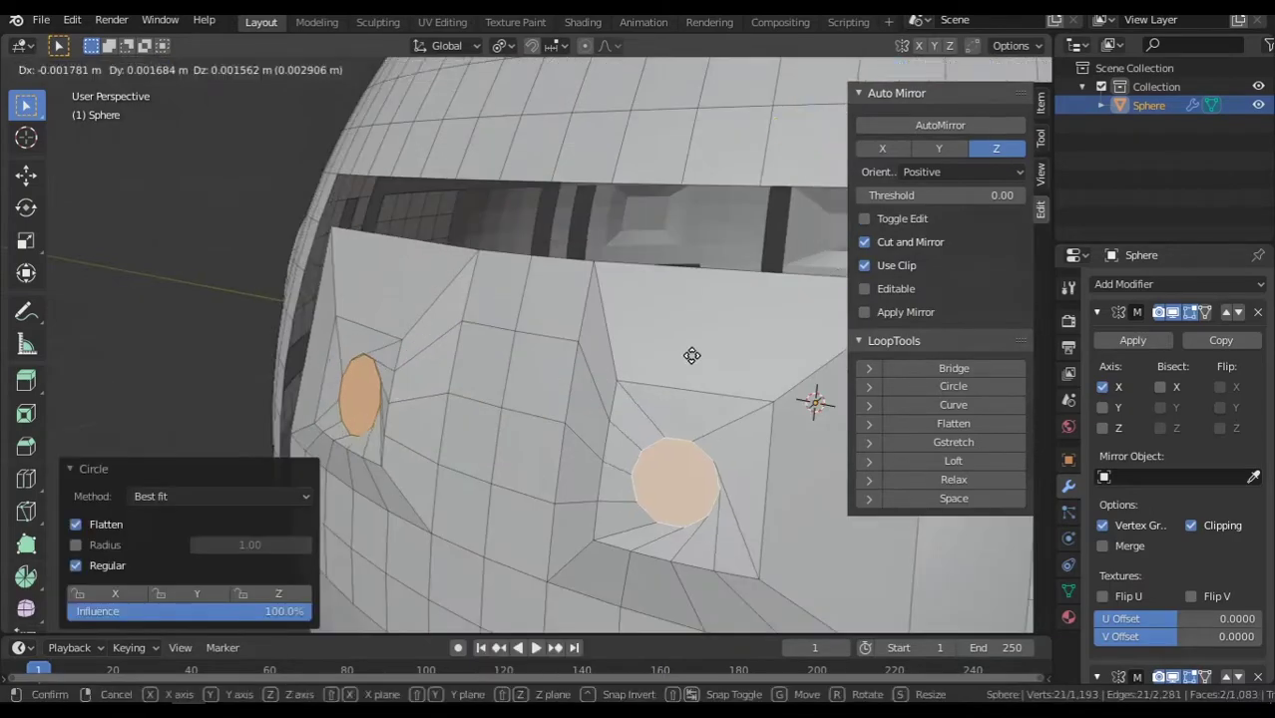
click(692, 356)
Scale the circular face and extrude it inward about 0.0265 m into a round hole.
key(s)
click(453, 317)
key(e)
click(626, 239)
mouse_move(627, 239)
middle_down()
mouse_move(490, 378)
mouse_move(370, 365)
middle_up()
alt+click(290, 332)
Dissolve the horizontal face loop, trying and undoing face fills across the gap.
click(362, 315)
middle_drag(361, 321, 569, 327)
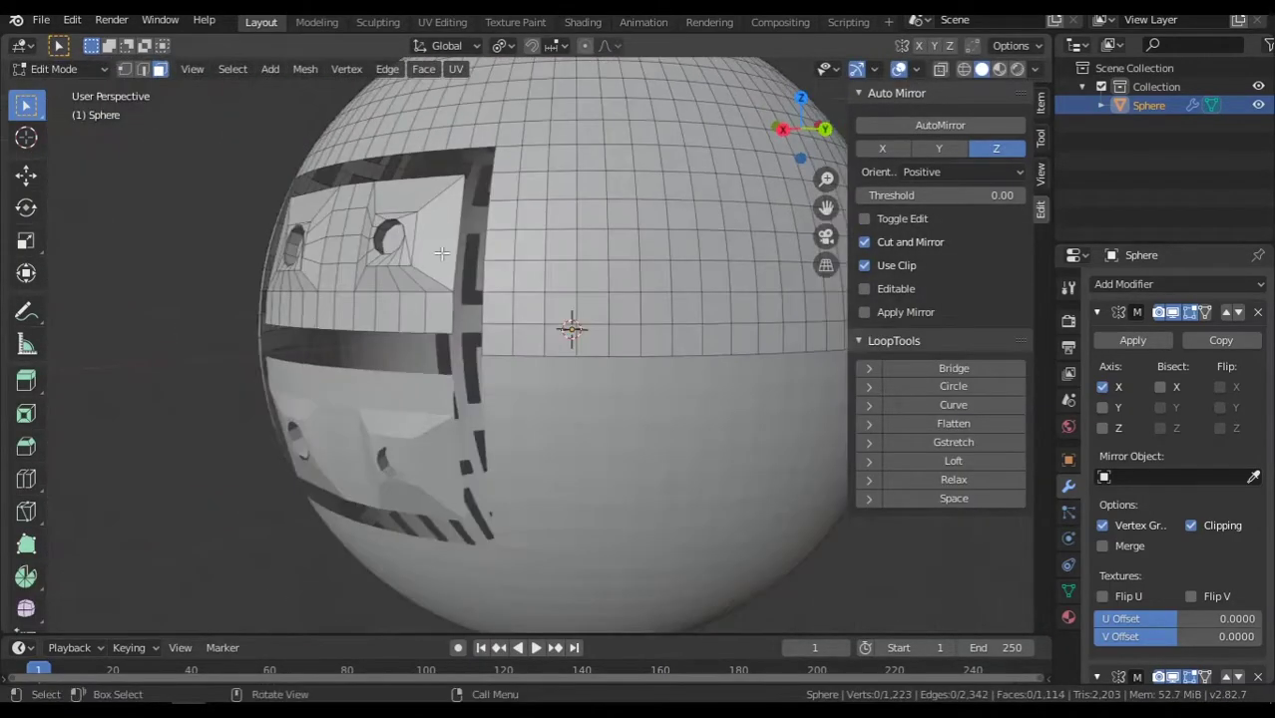
middle_drag(441, 257, 333, 237)
key(z)
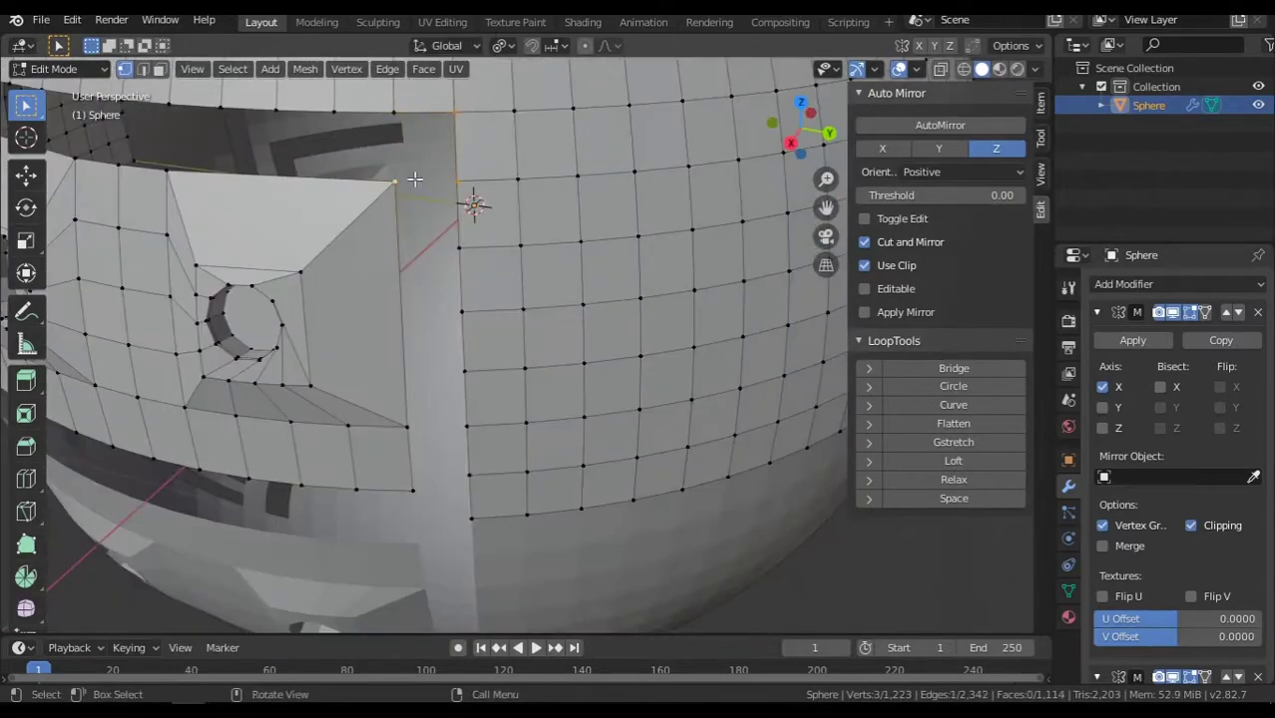
key(f)
middle_drag(415, 179, 415, 138)
middle_drag(504, 155, 419, 249)
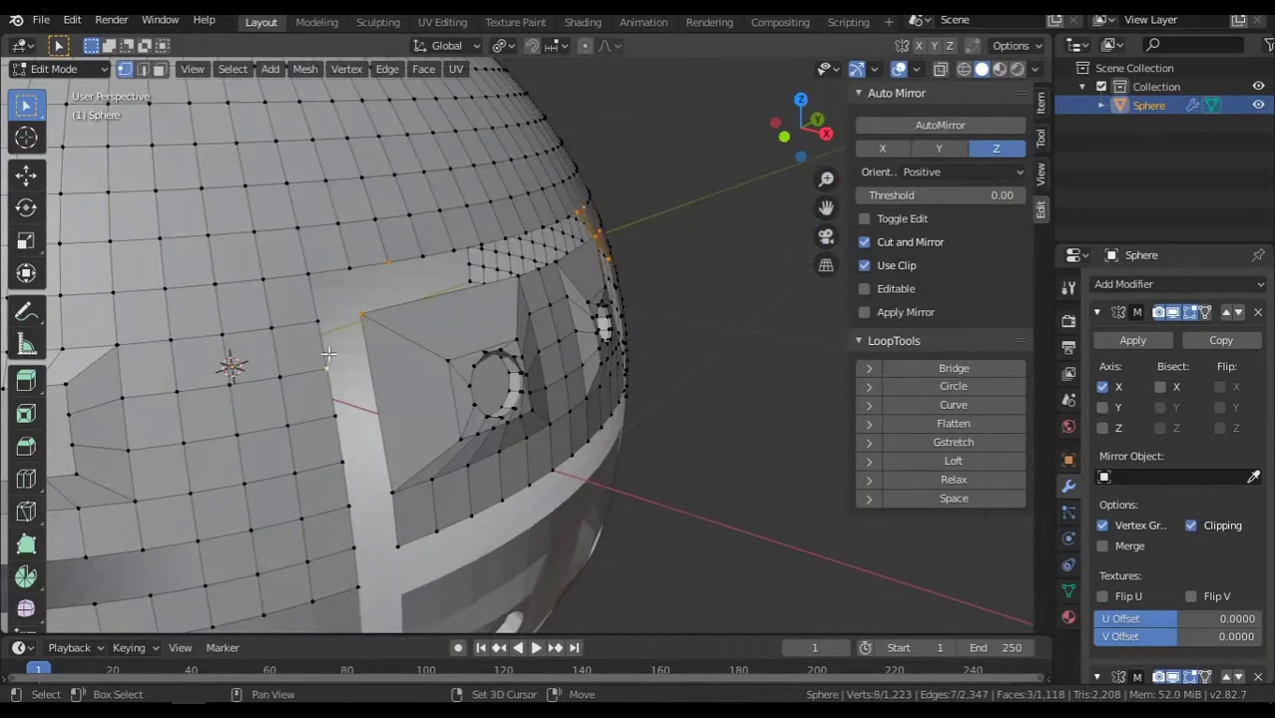
key(ctrl+z)
mouse_move(376, 289)
middle_down()
mouse_move(265, 219)
mouse_move(450, 280)
mouse_move(312, 335)
mouse_move(339, 339)
mouse_move(390, 390)
mouse_move(421, 347)
mouse_move(699, 250)
middle_up()
key(f)
key(f)
key(ctrl+z)
key(ctrl+z)
Halve the mesh with AutoMirror along Y and check the round hole face-on.
scroll(498, 329, down, 3)
scroll(499, 329, up, 5)
click(934, 148)
middle_drag(559, 299, 469, 299)
scroll(339, 167, up, 4)
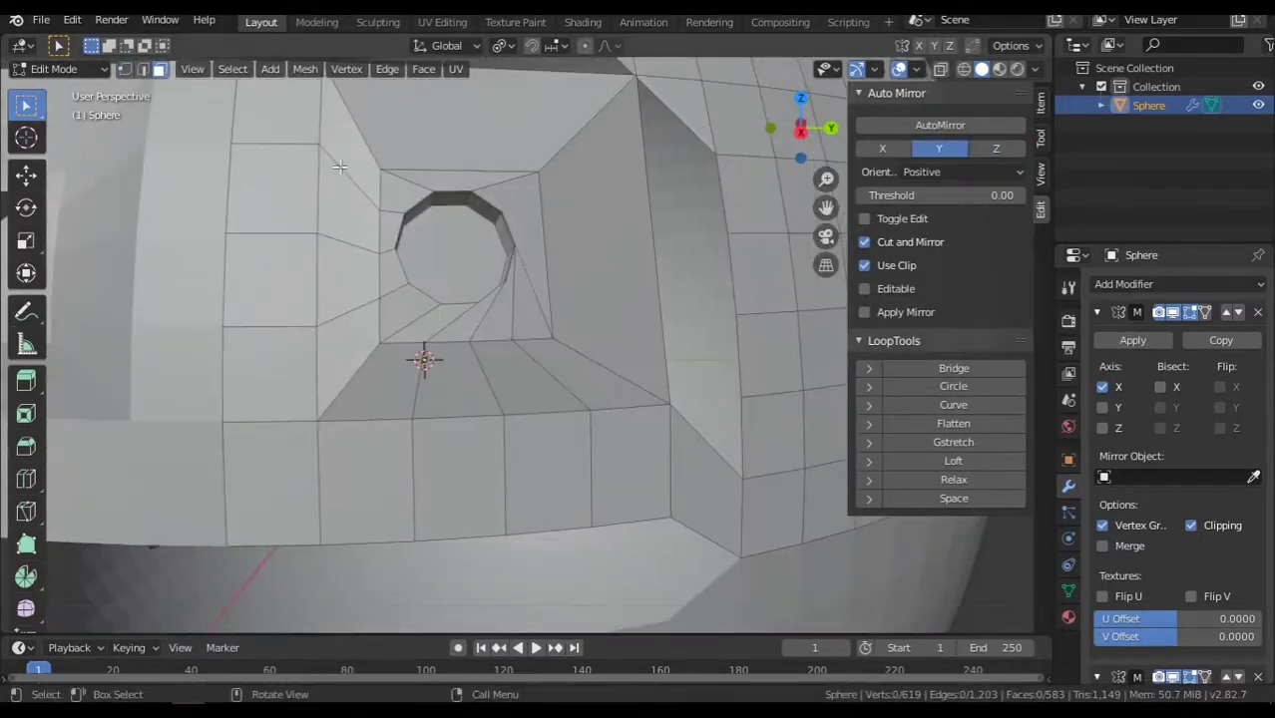
middle_drag(544, 387, 421, 389)
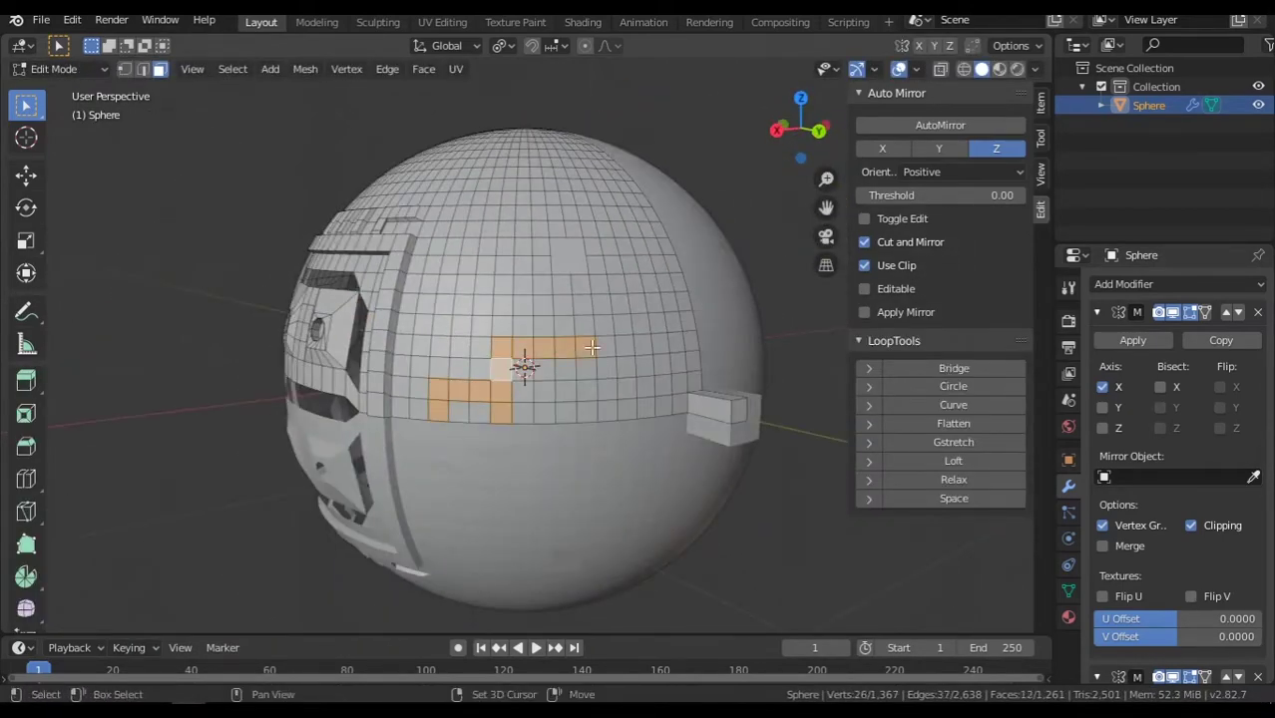
Confirm the face extrusion and add Solidify and Subdivision Surface modifiers to the sphere.
click(593, 379)
middle_drag(593, 379, 499, 347)
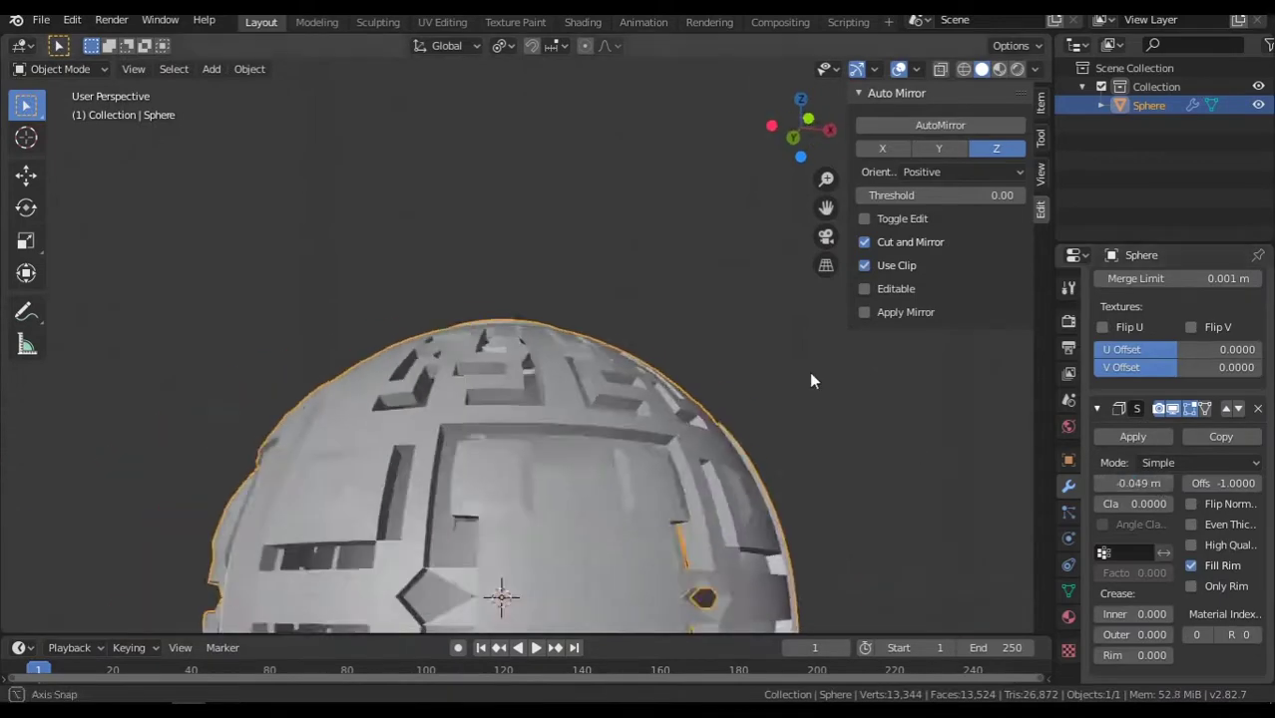
scroll(1124, 315, up, 2)
click(1124, 284)
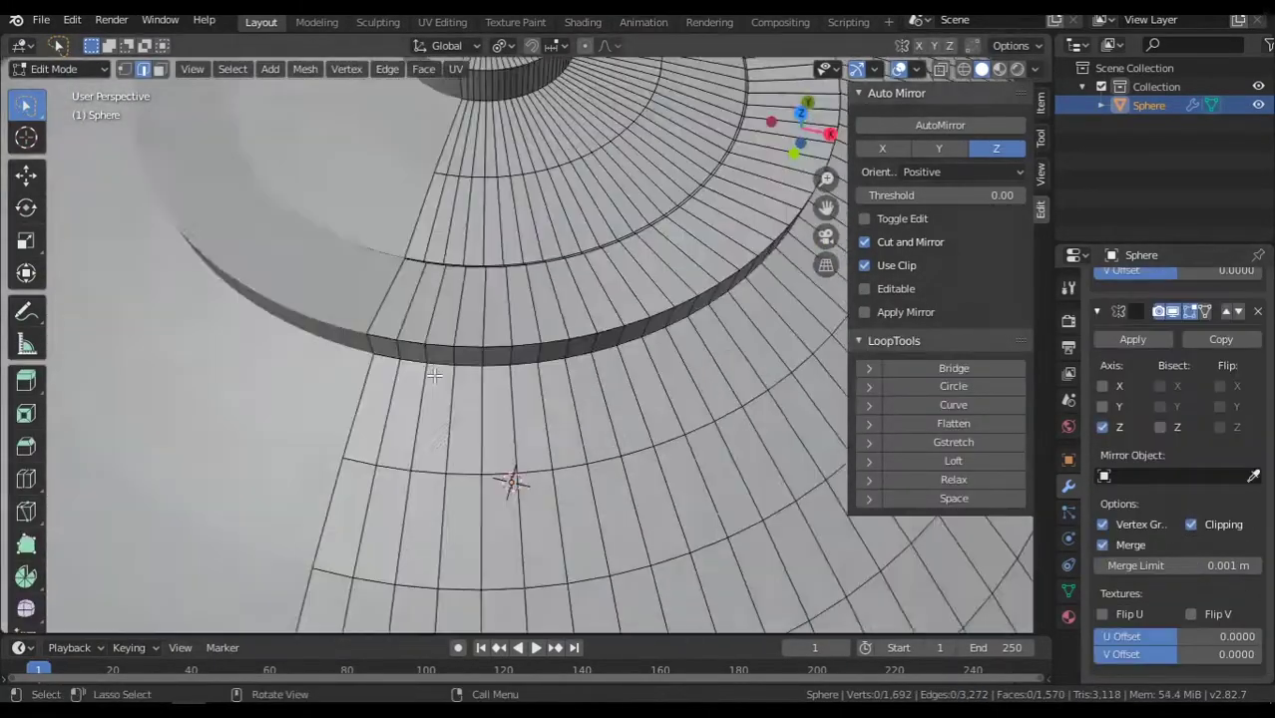
Scale the selected face down and dissolve the unwanted triangular edges.
scroll(434, 374, down, 5)
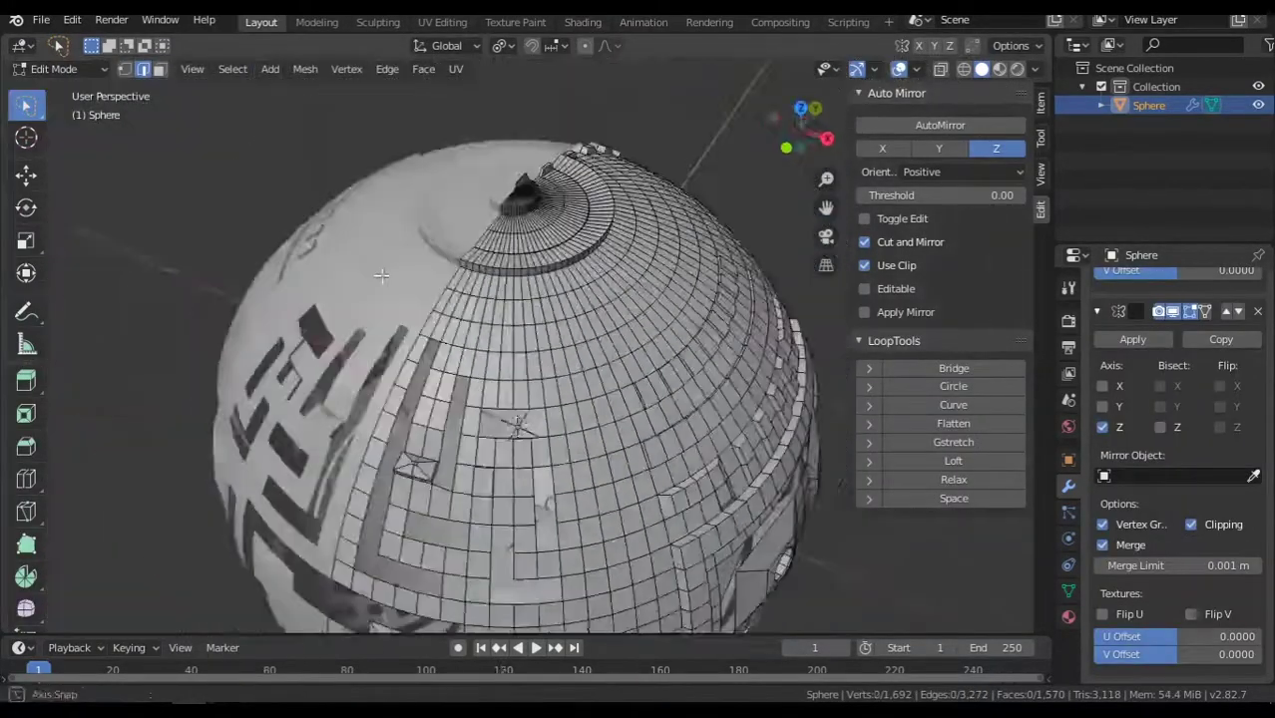
scroll(427, 359, up, 4)
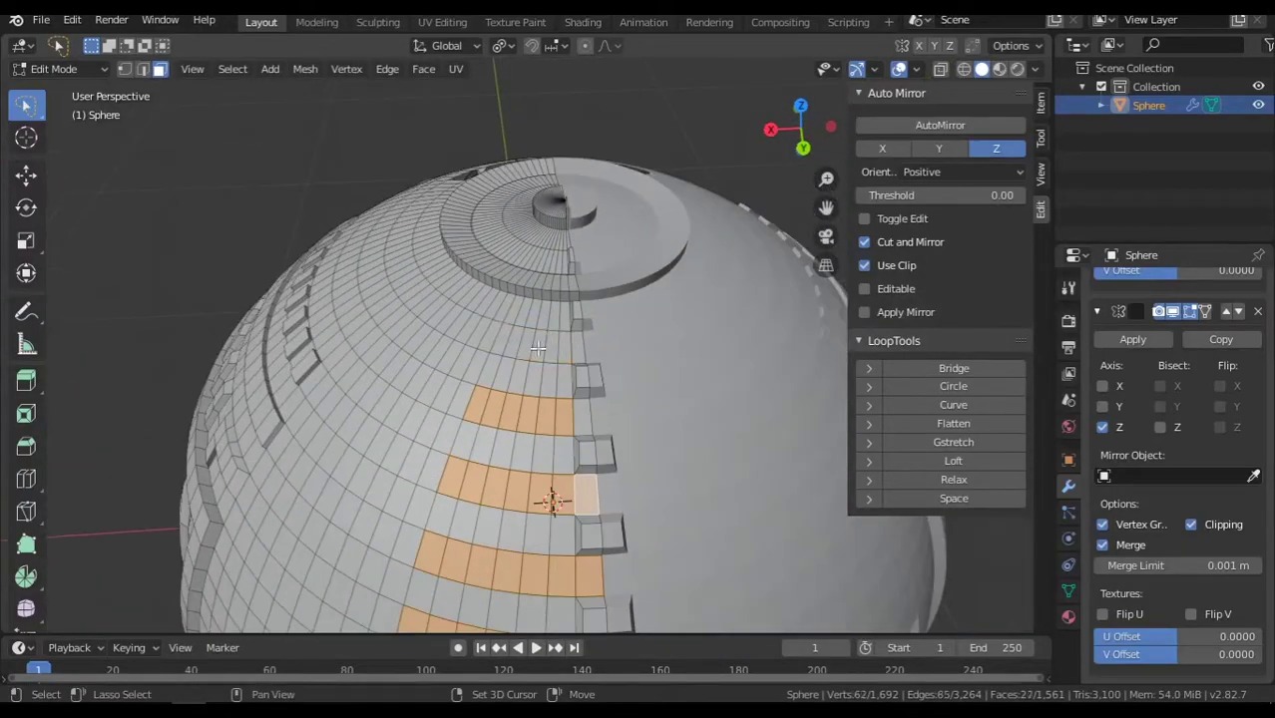
key(s)
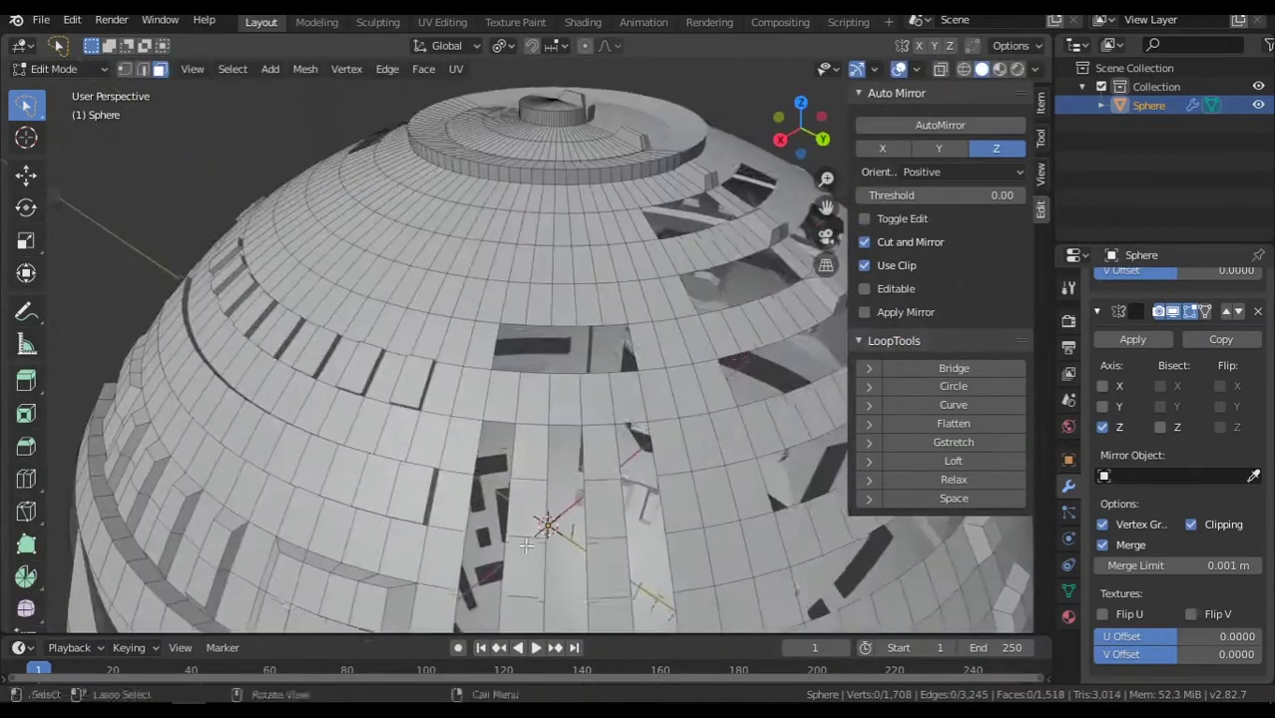
middle_drag(525, 544, 637, 421)
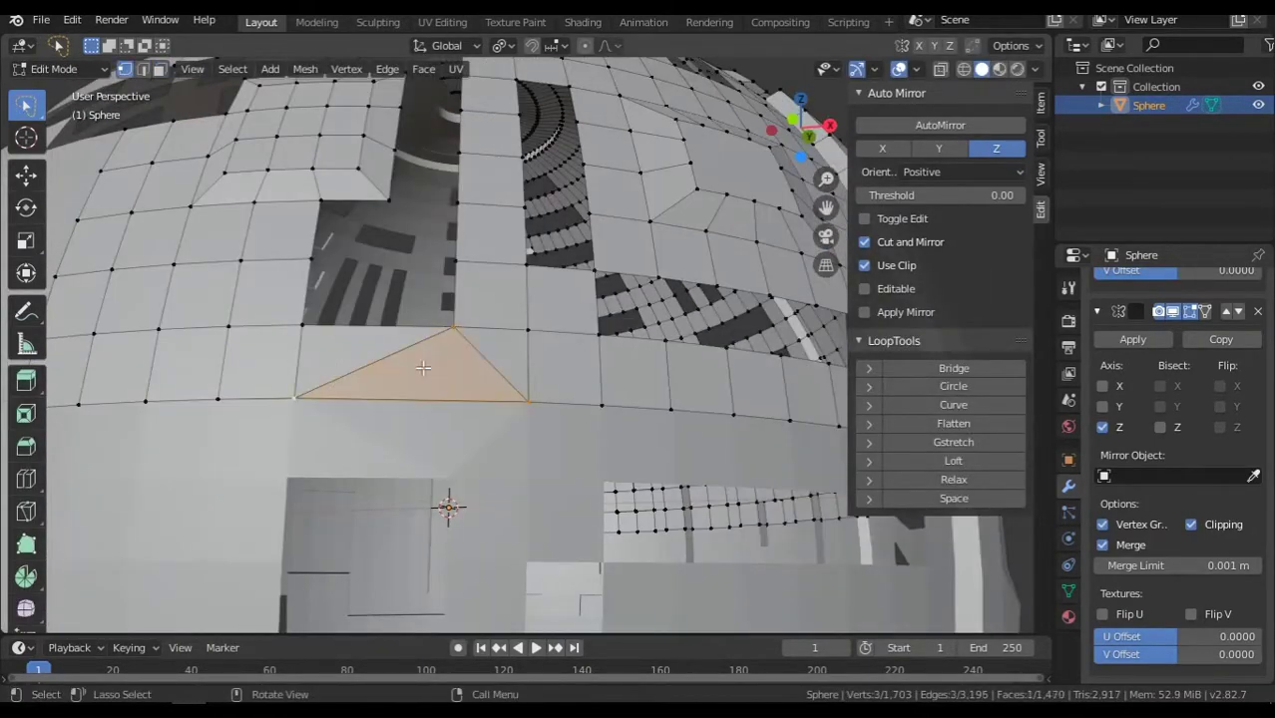
key(x)
click(489, 456)
key(Tab)
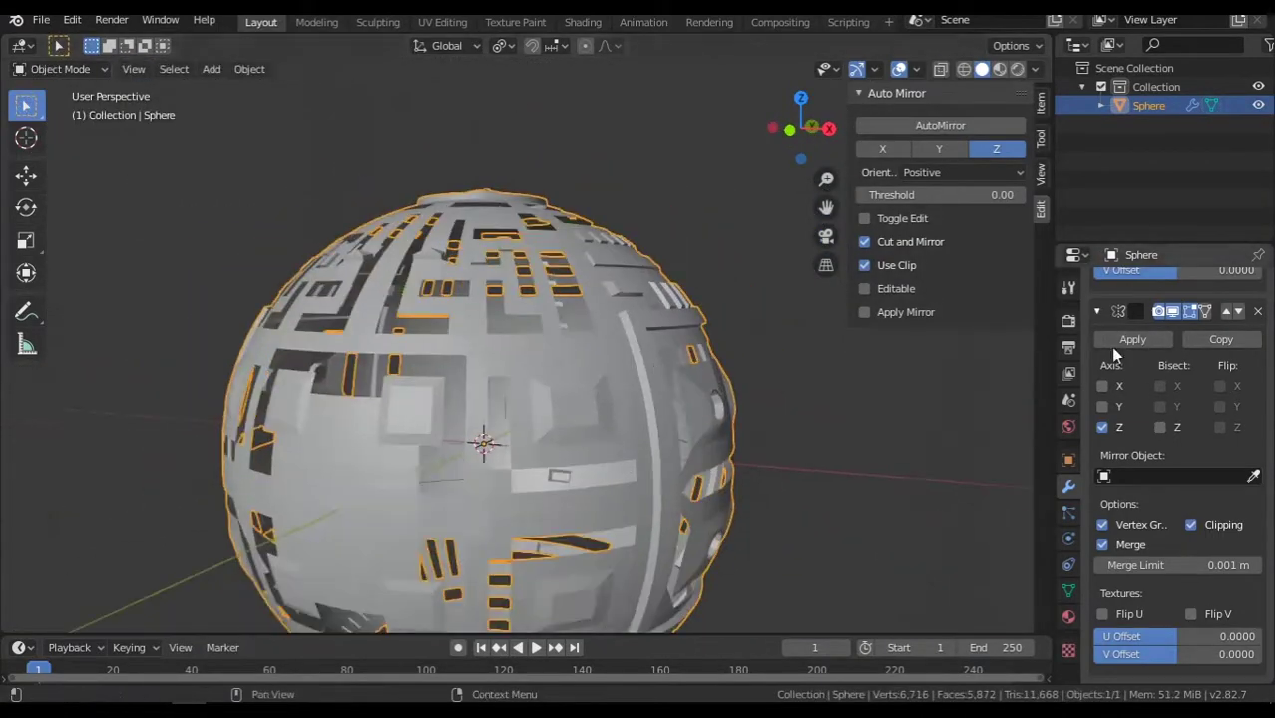
Apply the Mirror modifier, add Solidify at -0.012 m, and add a Cylinder mesh.
click(1132, 339)
click(1177, 283)
click(910, 557)
middle_drag(818, 479, 717, 385)
scroll(717, 385, down, 2)
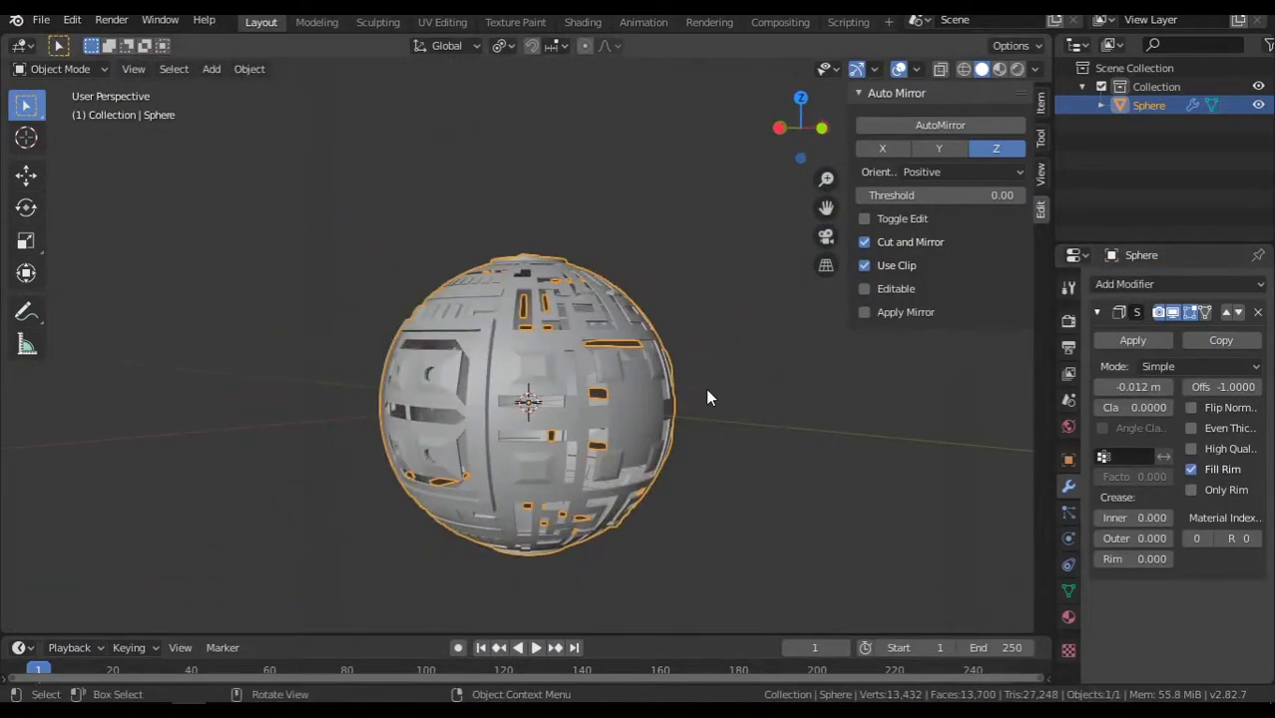
key(shift+a)
click(720, 411)
Toggle edit mode on the cylinder and review its modifier and mesh data properties.
key(Tab)
key(ctrl+e)
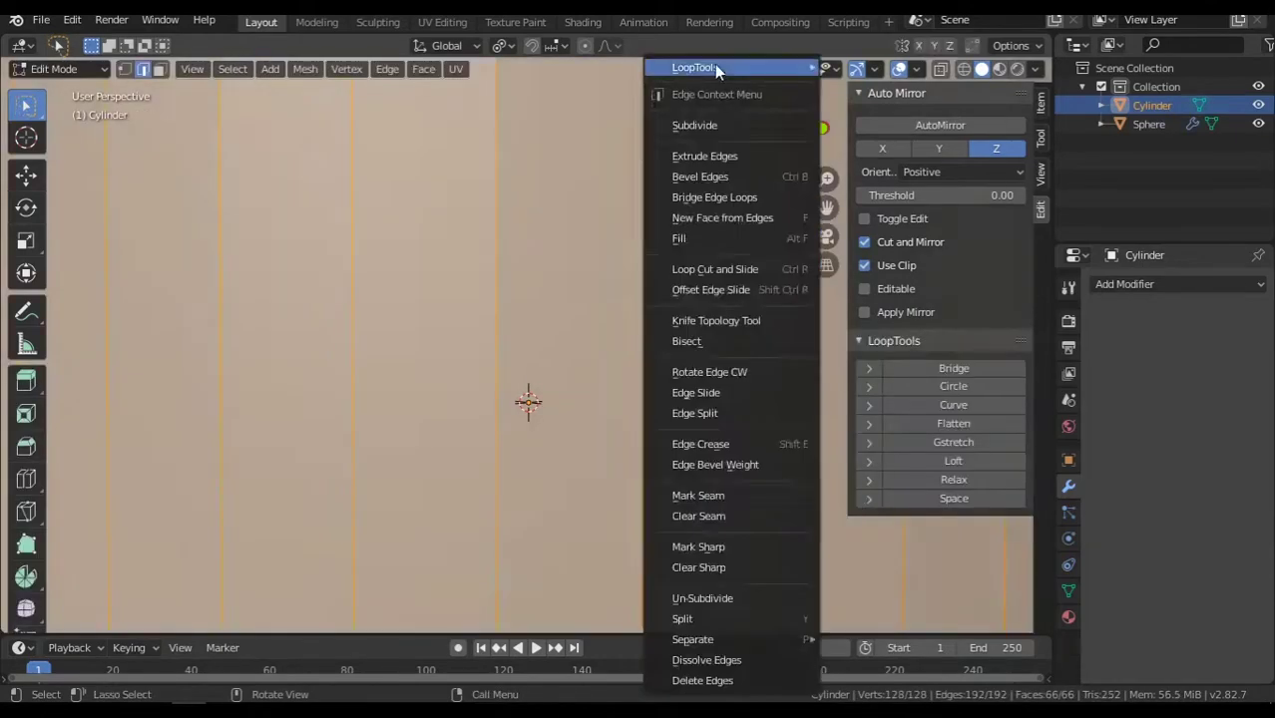
key(Tab)
click(1069, 539)
click(1068, 486)
click(1068, 590)
scroll(527, 379, down, 3)
Scale the cylinder down and position it against the sphere.
key(s)
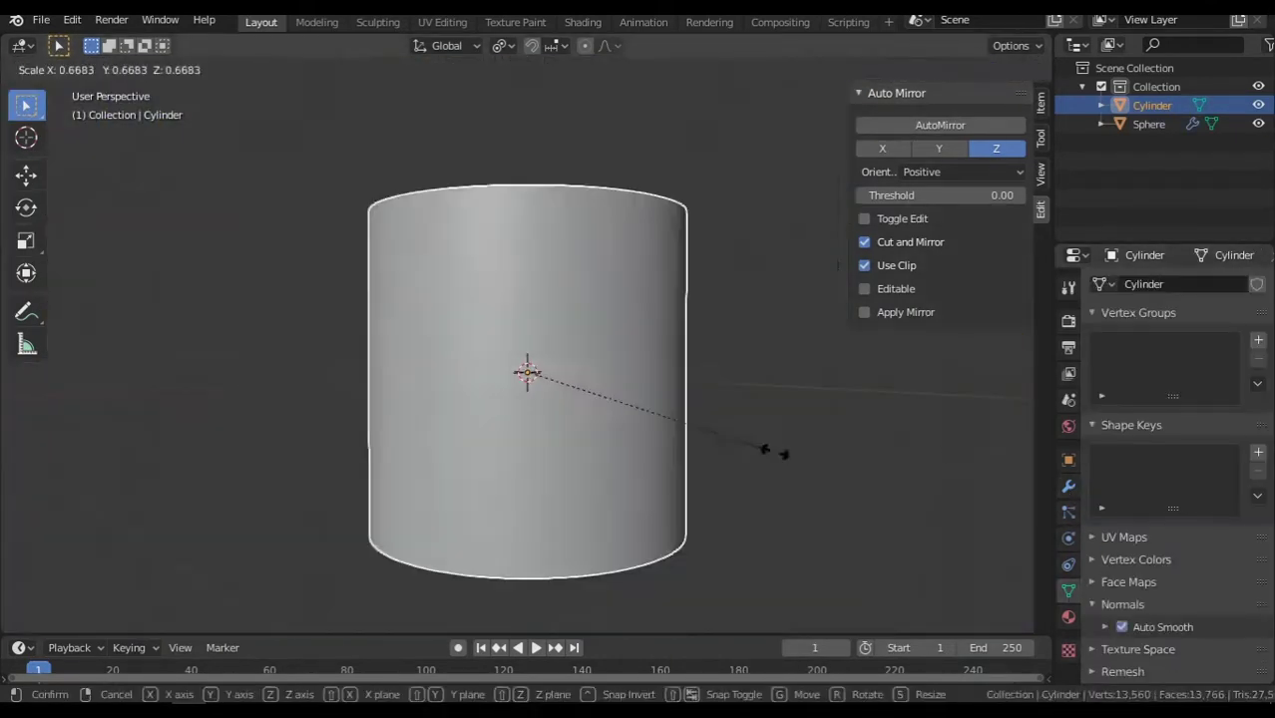
click(764, 451)
scroll(714, 439, down, 3)
click(601, 392)
mouse_move(680, 343)
middle_down()
mouse_move(602, 392)
mouse_move(768, 427)
middle_up()
click(678, 359)
scroll(678, 360, up, 5)
key(s)
click(640, 382)
In side view, move the cylinder along Y into the sphere and flatten it along Y.
key(KP_3)
key(g)
key(y)
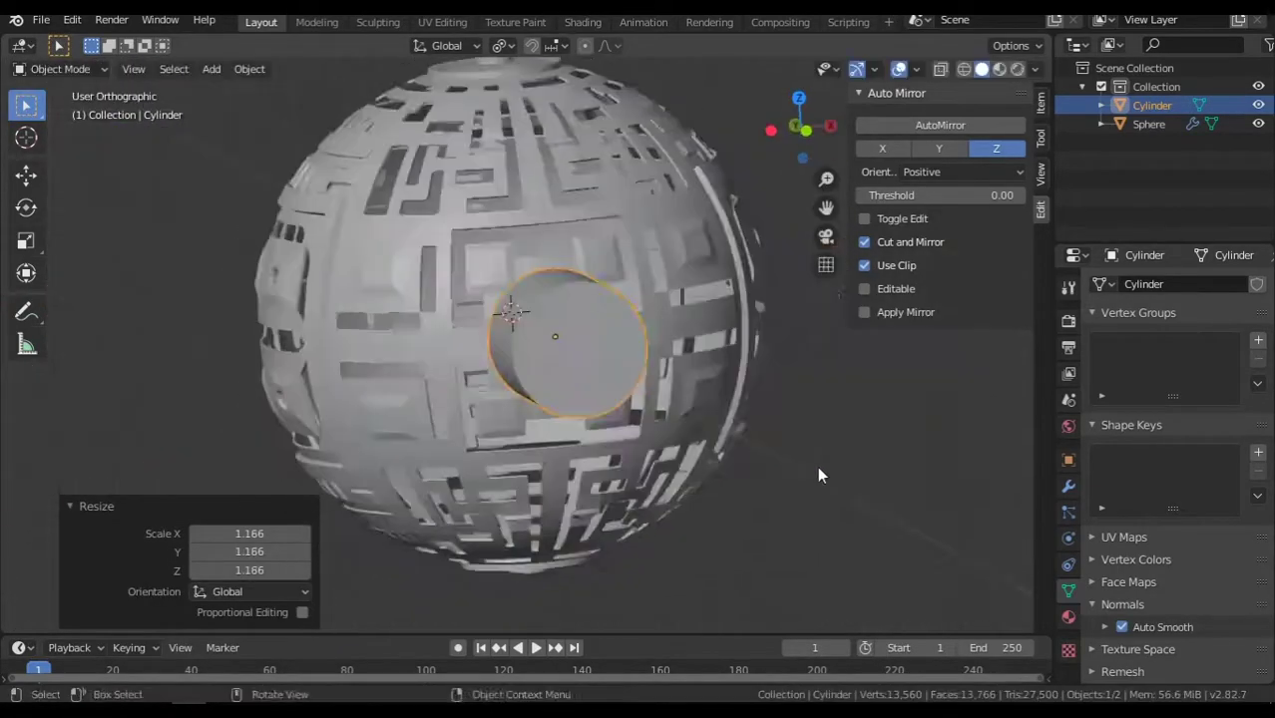
key(s)
key(y)
mouse_move(370, 345)
middle_down()
mouse_move(493, 367)
mouse_move(656, 357)
middle_up()
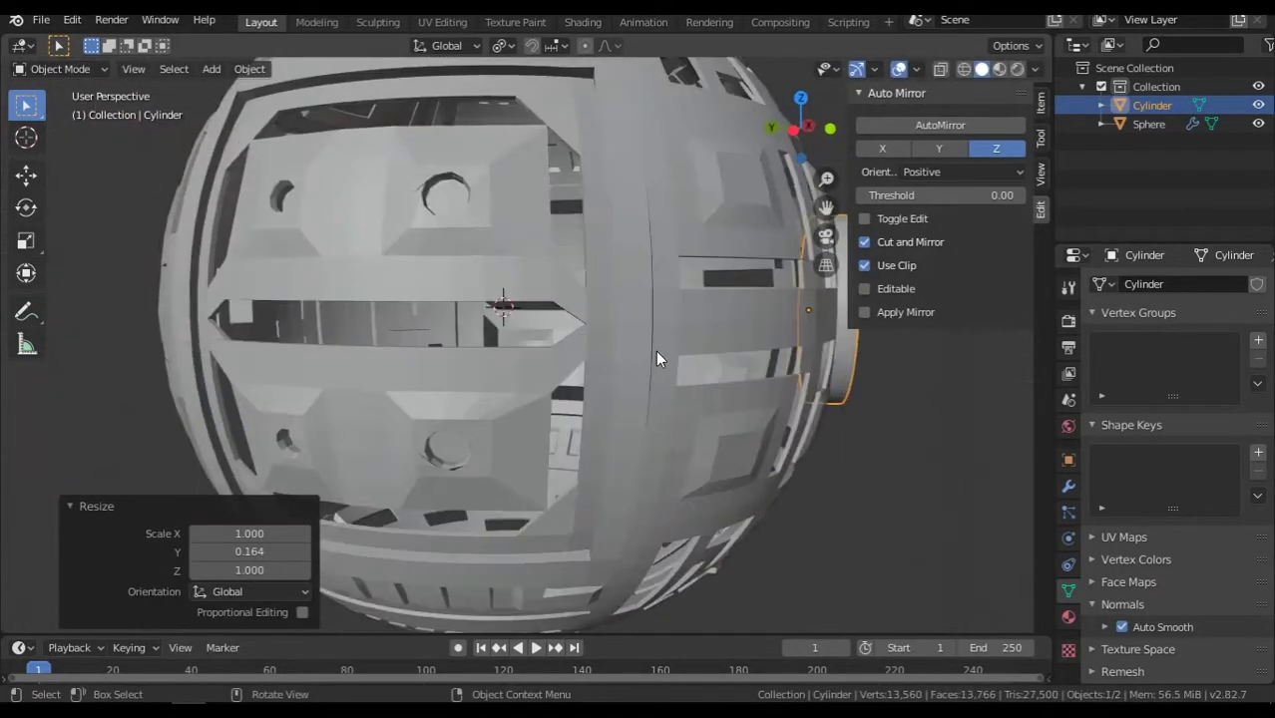
Extrude and inset the cylinder's end face, undoing the first attempt and resizing it.
key(Tab)
key(e)
key(Return)
key(i)
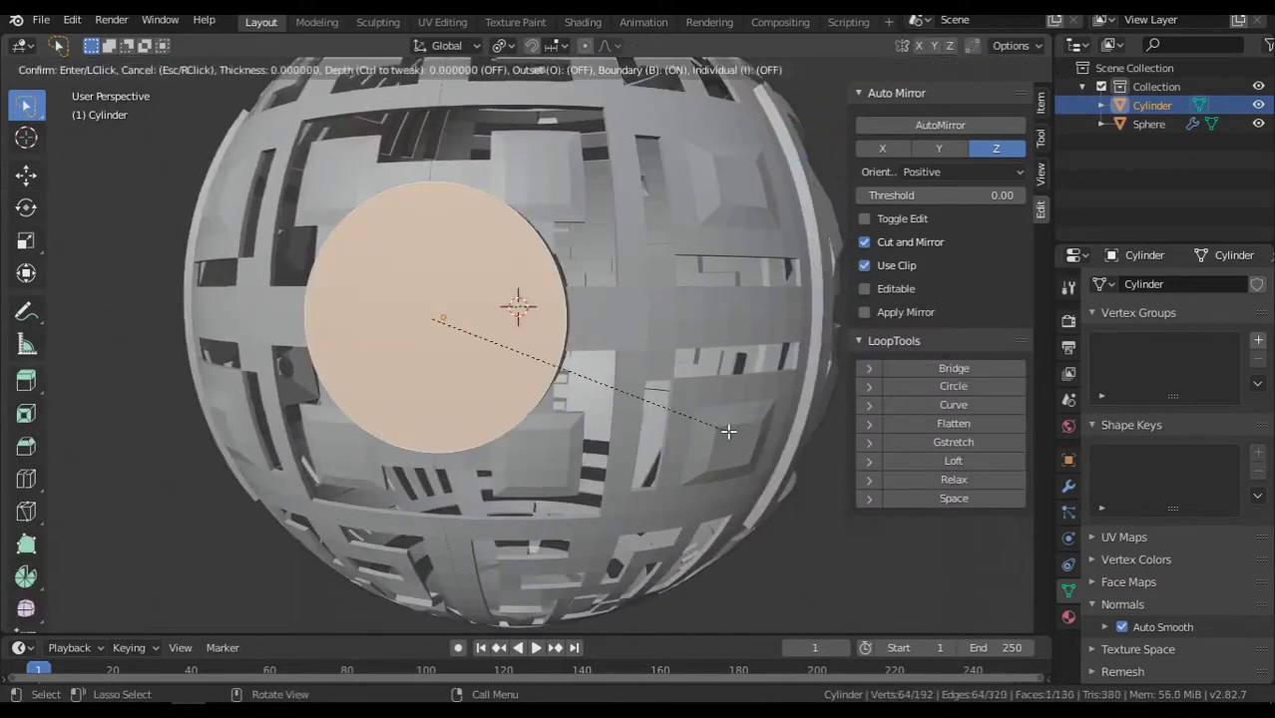
right_click(709, 397)
mouse_move(708, 397)
middle_down()
mouse_move(398, 247)
mouse_move(768, 433)
middle_up()
scroll(398, 247, down, 4)
key(ctrl+z)
key(ctrl+z)
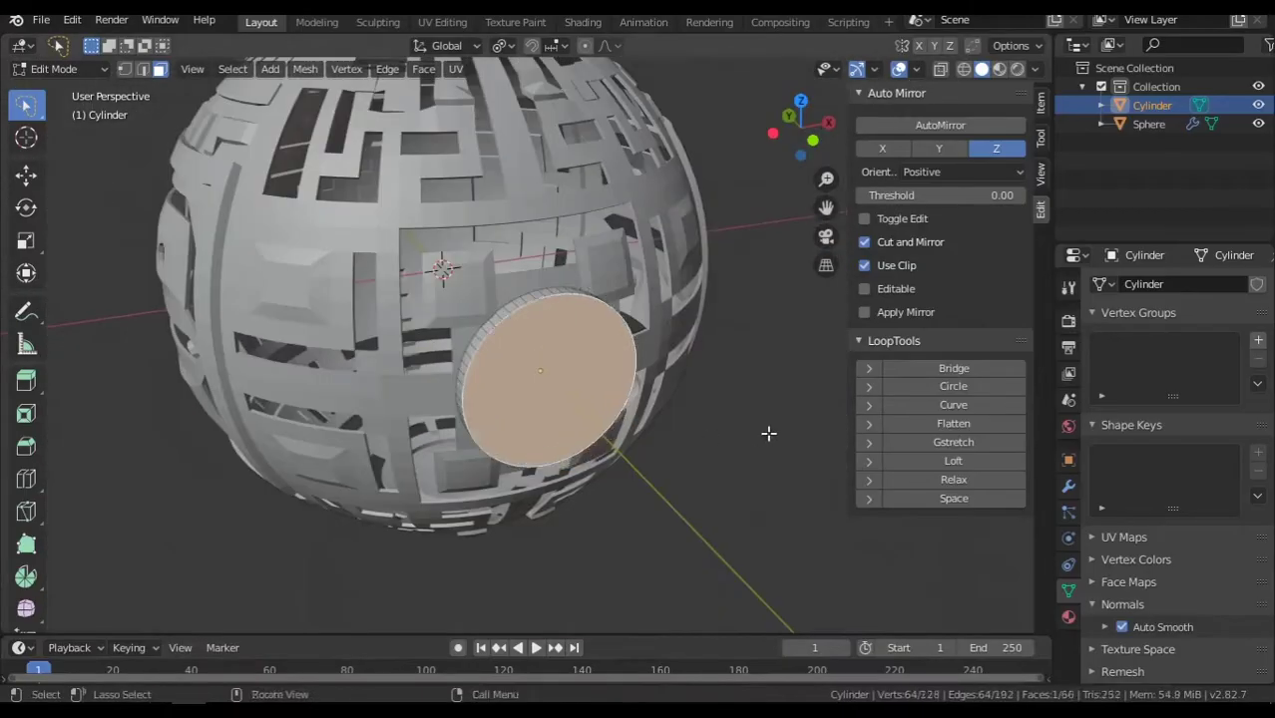
click(647, 409)
scroll(646, 409, up, 3)
middle_drag(646, 409, 759, 377)
Extrude the end face outward several times to build the shaft's first tiers.
key(e)
click(750, 378)
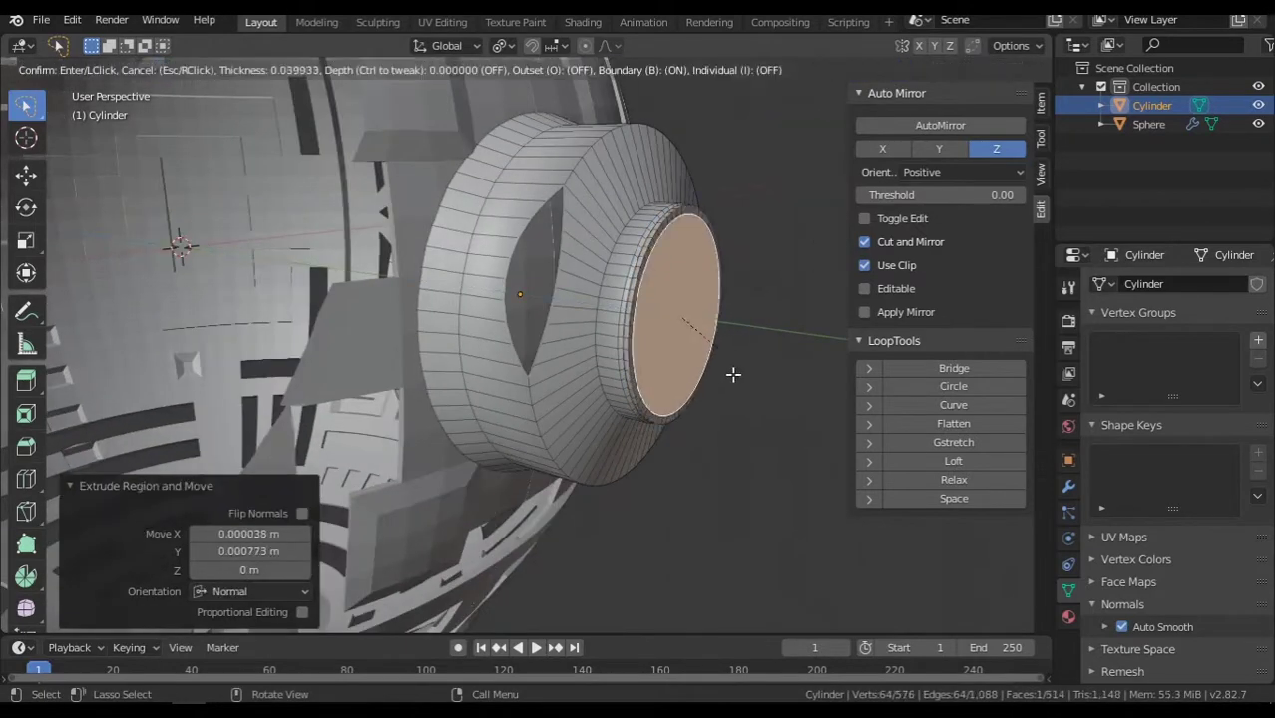
click(733, 374)
scroll(733, 374, down, 3)
middle_drag(703, 289, 575, 245)
key(e)
click(593, 251)
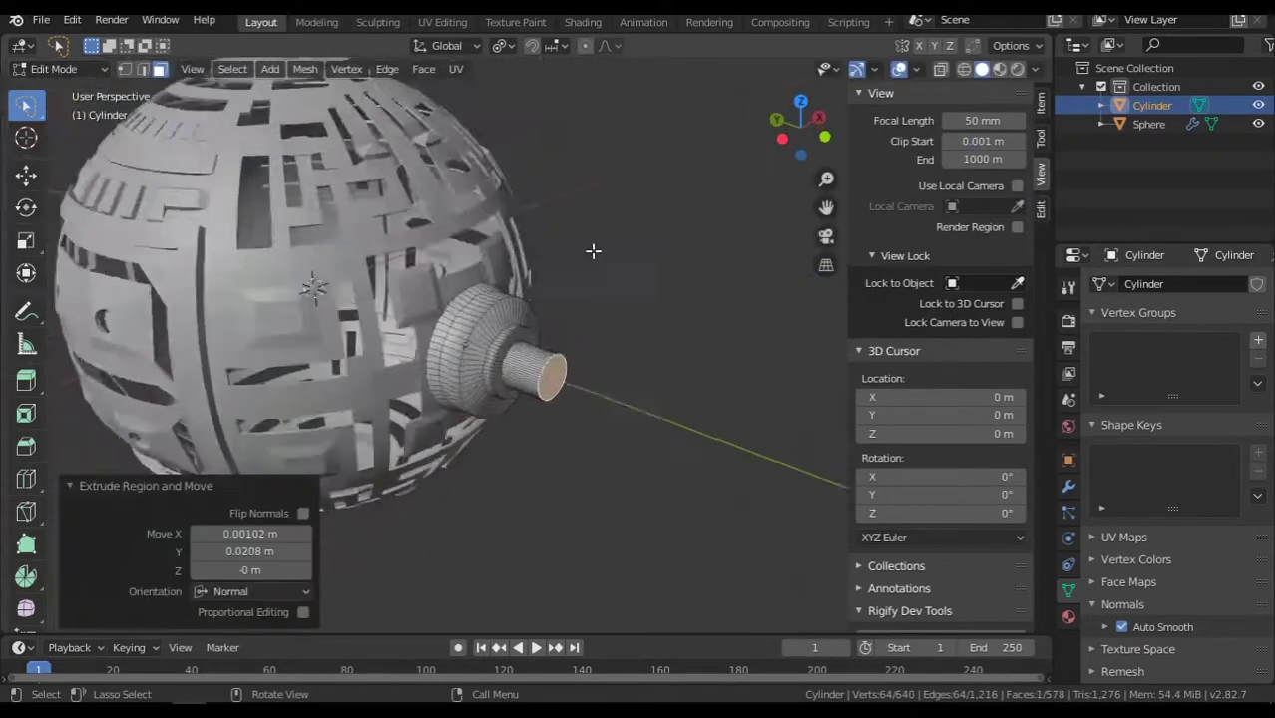
scroll(593, 252, up, 3)
key(e)
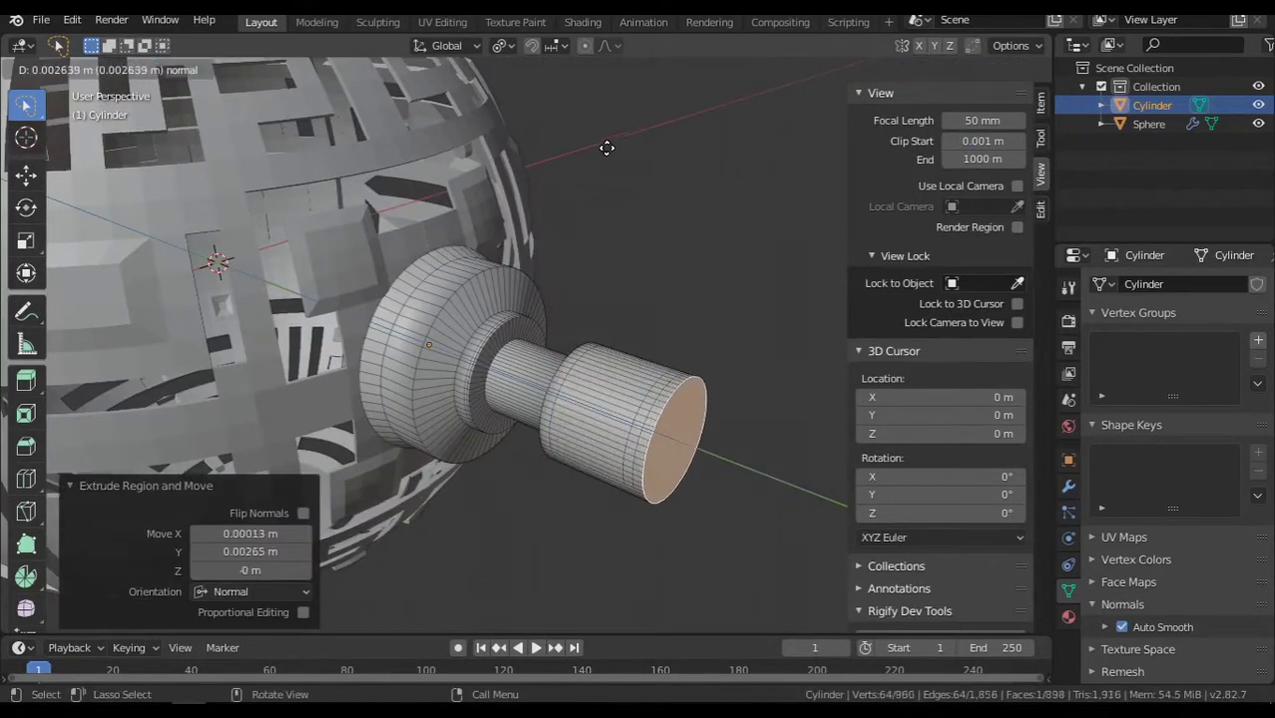
click(607, 147)
Narrow the end face and push another shaft extrusion outward.
key(s)
click(605, 247)
middle_drag(606, 248, 593, 217)
key(e)
click(596, 217)
scroll(600, 252, up, 2)
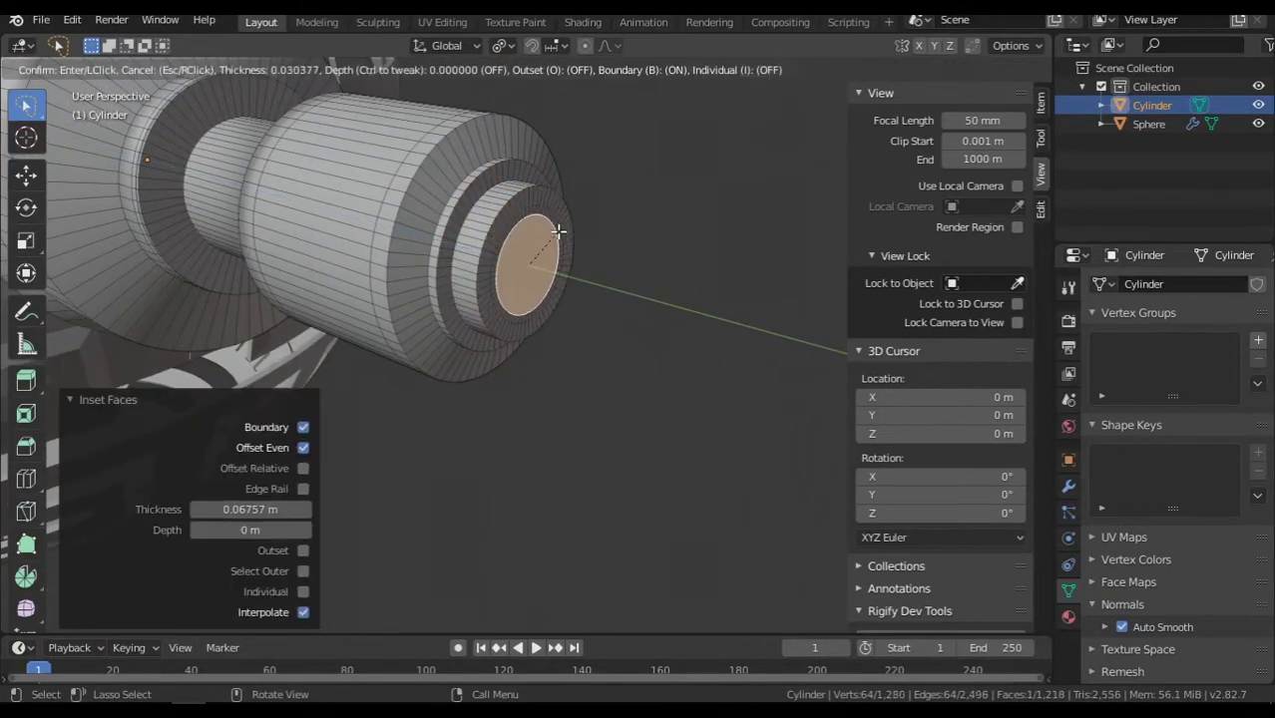
Repeatedly inset and extrude the end face to add stepped nozzle tiers.
key(i)
click(554, 200)
key(e)
scroll(560, 177, up, 2)
click(561, 177)
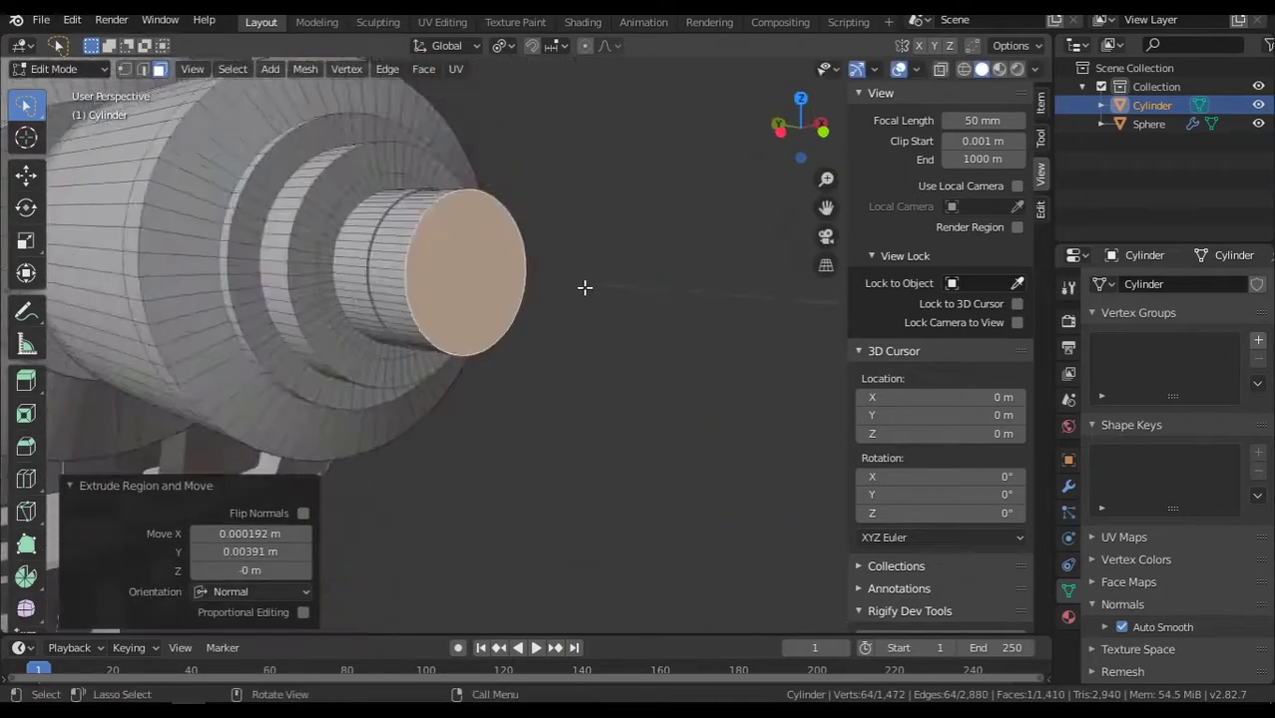
scroll(602, 276, up, 3)
click(579, 261)
key(e)
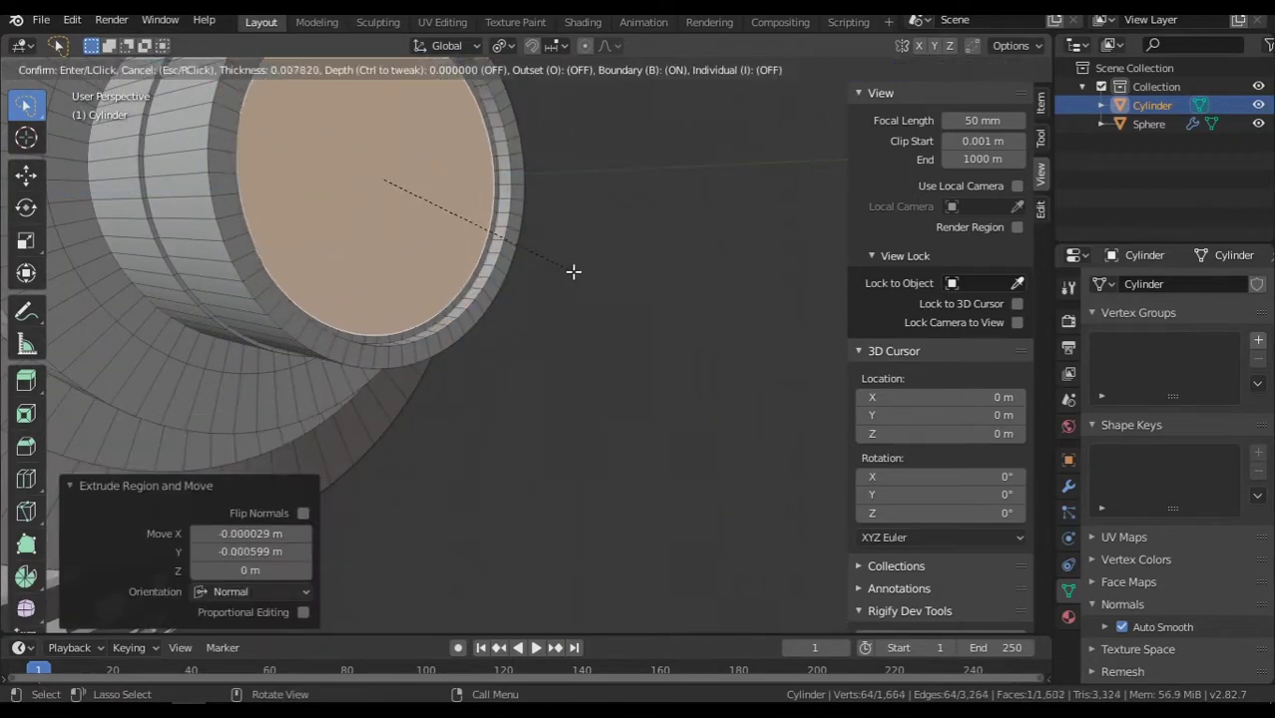
click(511, 237)
scroll(603, 249, down, 3)
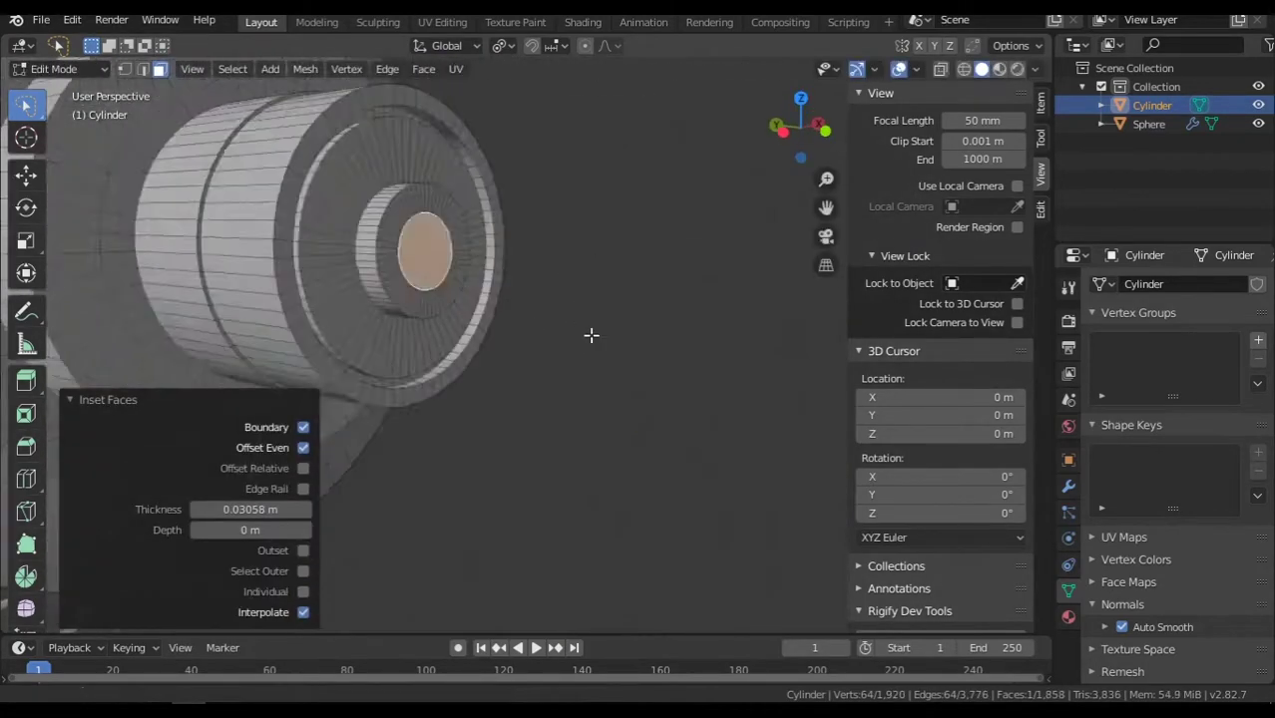
Toggle out of and back into edit mode and switch to edge selection.
key(Tab)
middle_drag(591, 336, 591, 384)
key(Tab)
scroll(350, 183, up, 4)
key(2)
scroll(499, 219, down, 4)
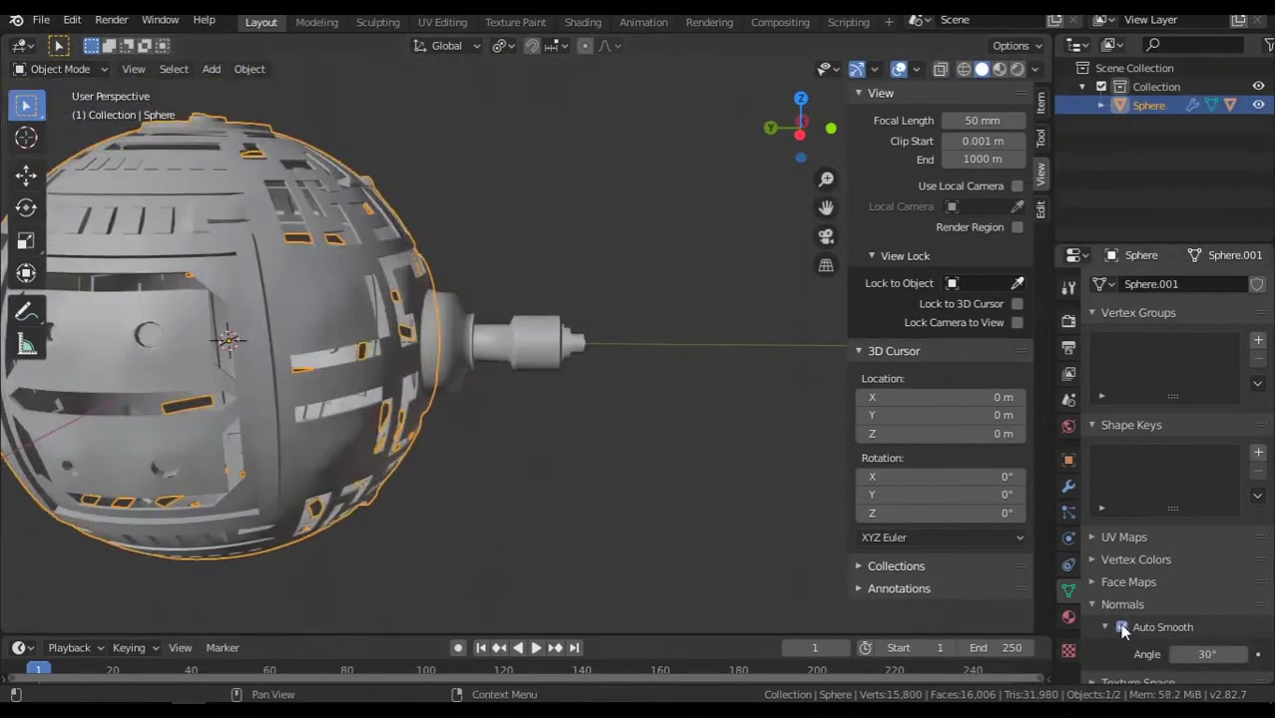
Turn on the Face Orientation overlay to check normals and add a shape key to the mesh.
click(1034, 69)
click(916, 69)
click(804, 406)
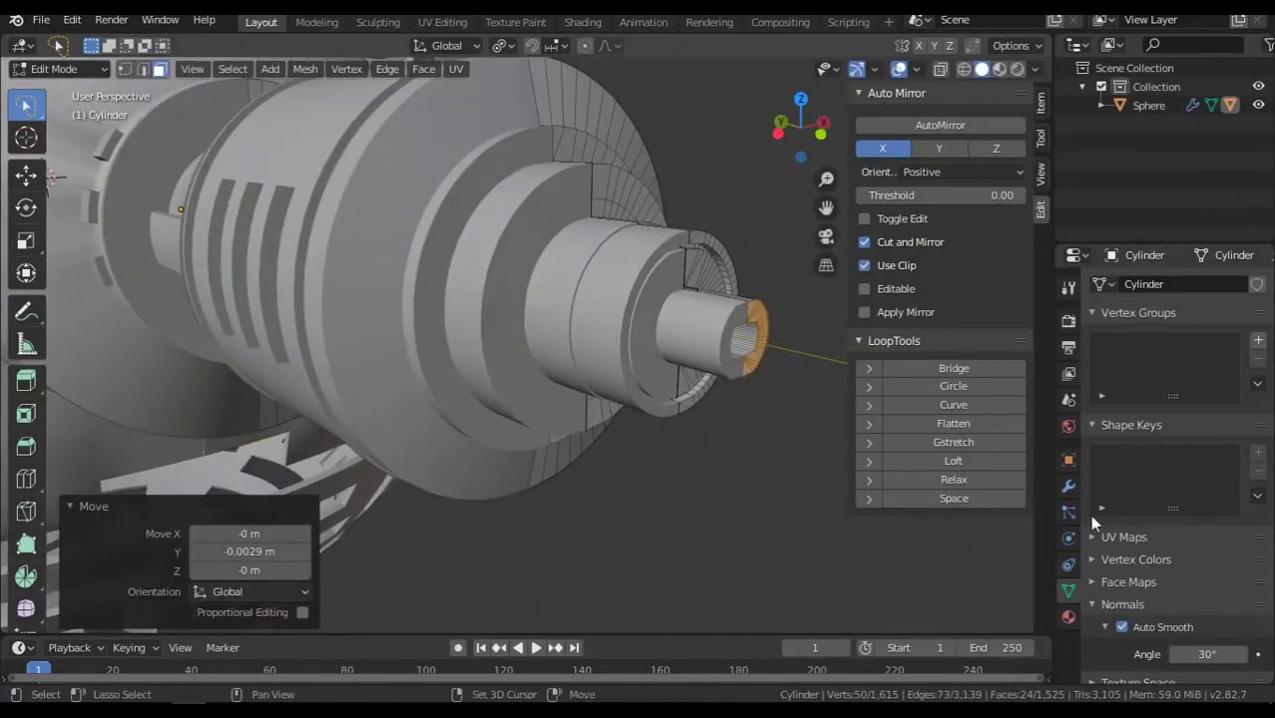
click(1258, 454)
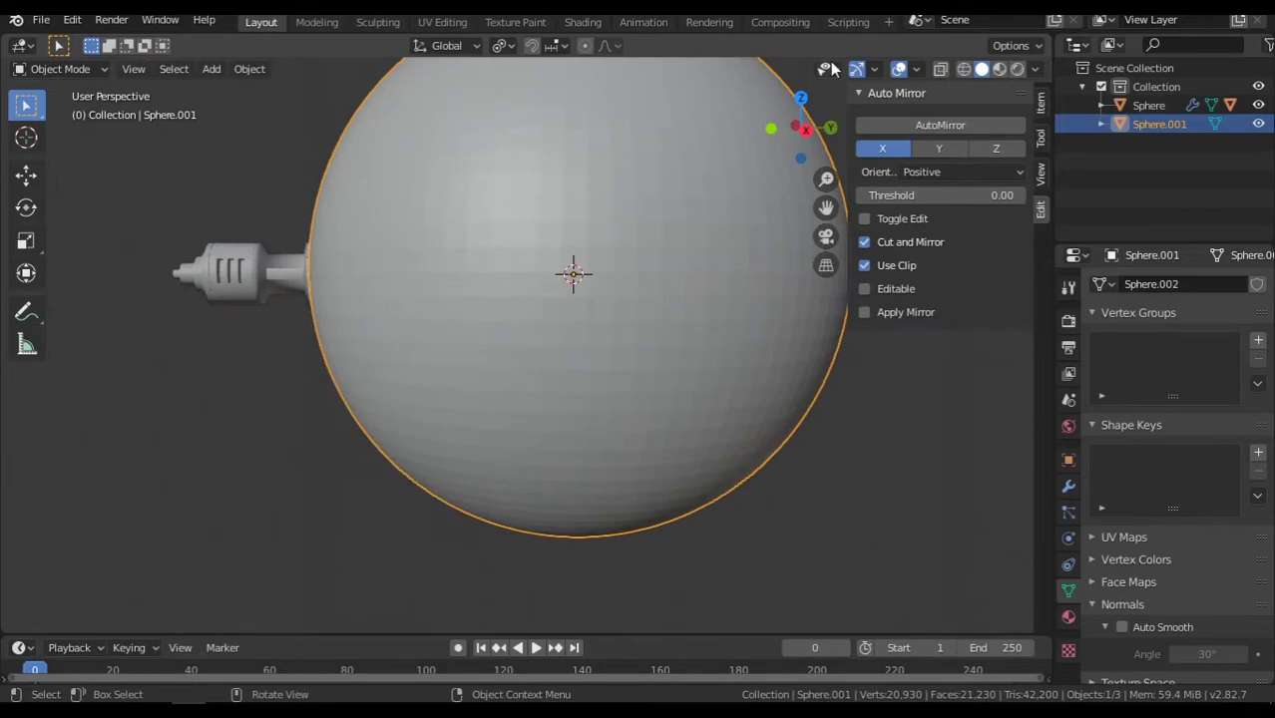
Enter edit mode on Sphere.001 and orbit around it to inspect the band across its top.
click(940, 125)
scroll(698, 250, down, 5)
middle_drag(649, 259, 714, 220)
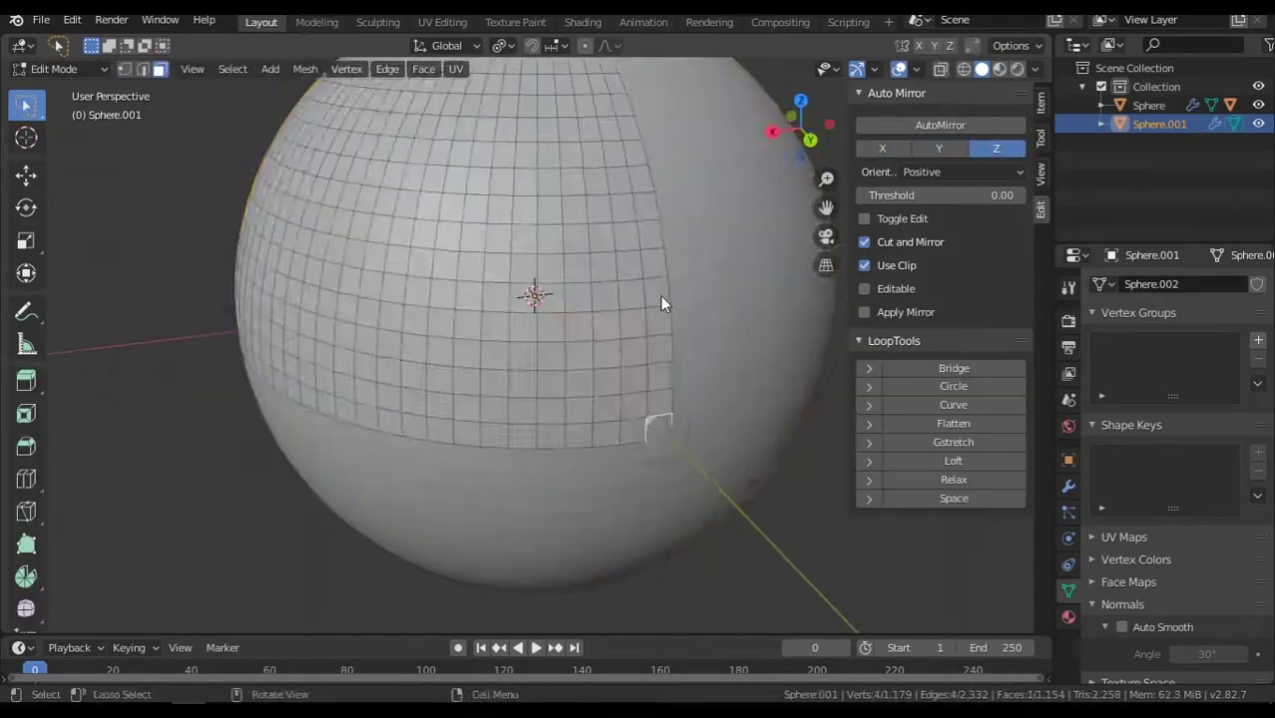
mouse_move(659, 296)
middle_down()
mouse_move(444, 322)
mouse_move(754, 270)
mouse_move(508, 294)
middle_up()
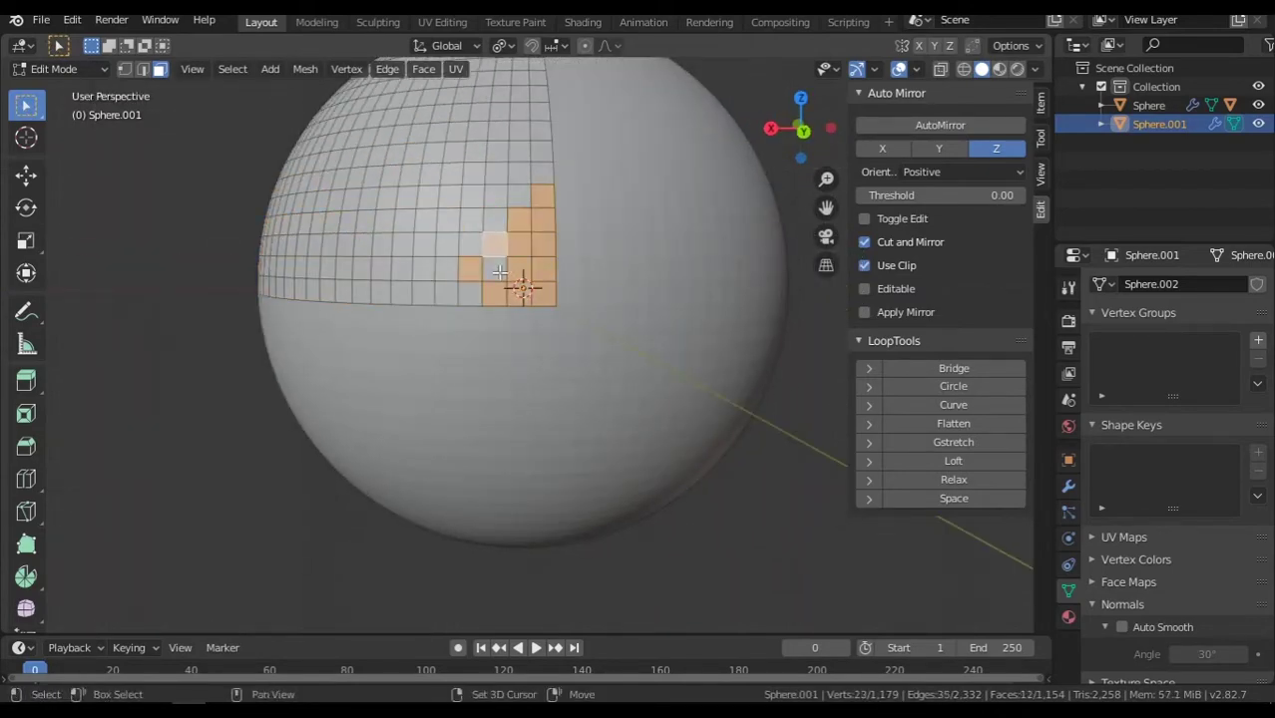
mouse_move(498, 271)
middle_down()
mouse_move(585, 346)
mouse_move(572, 323)
middle_up()
shift+middle_drag(578, 272, 636, 361)
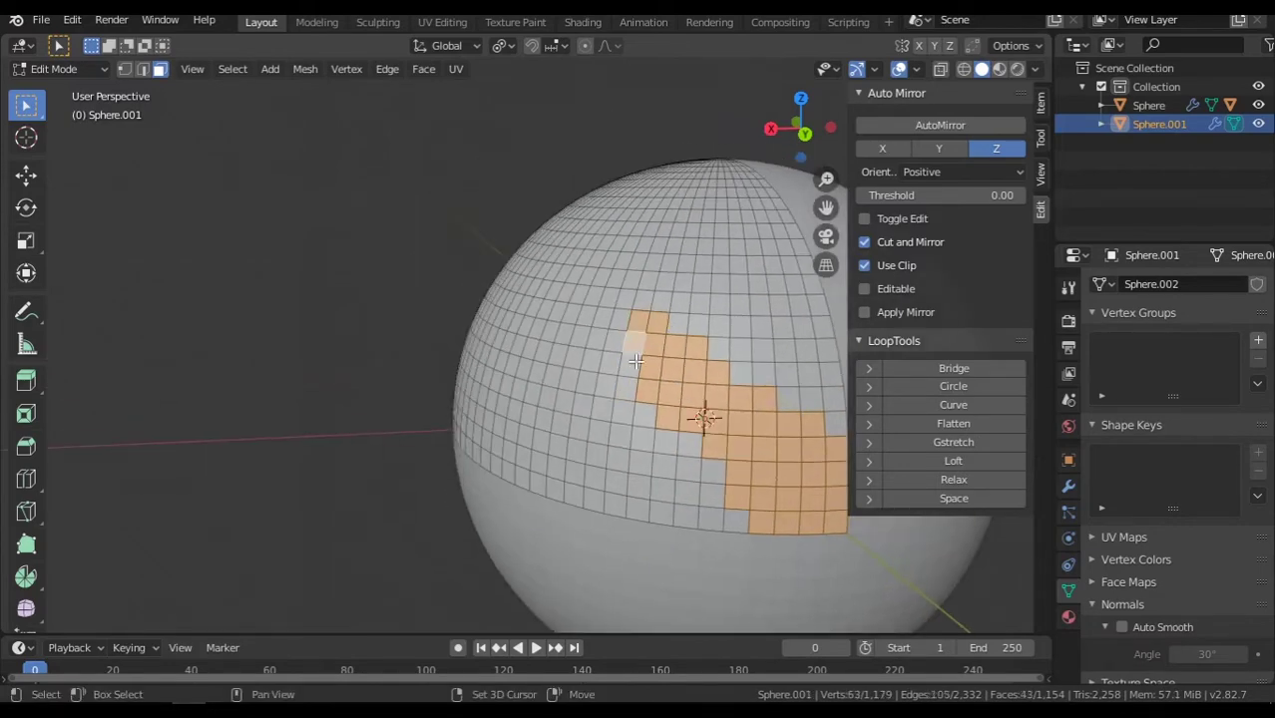
mouse_move(702, 314)
middle_down()
mouse_move(530, 354)
mouse_move(611, 327)
mouse_move(568, 379)
middle_up()
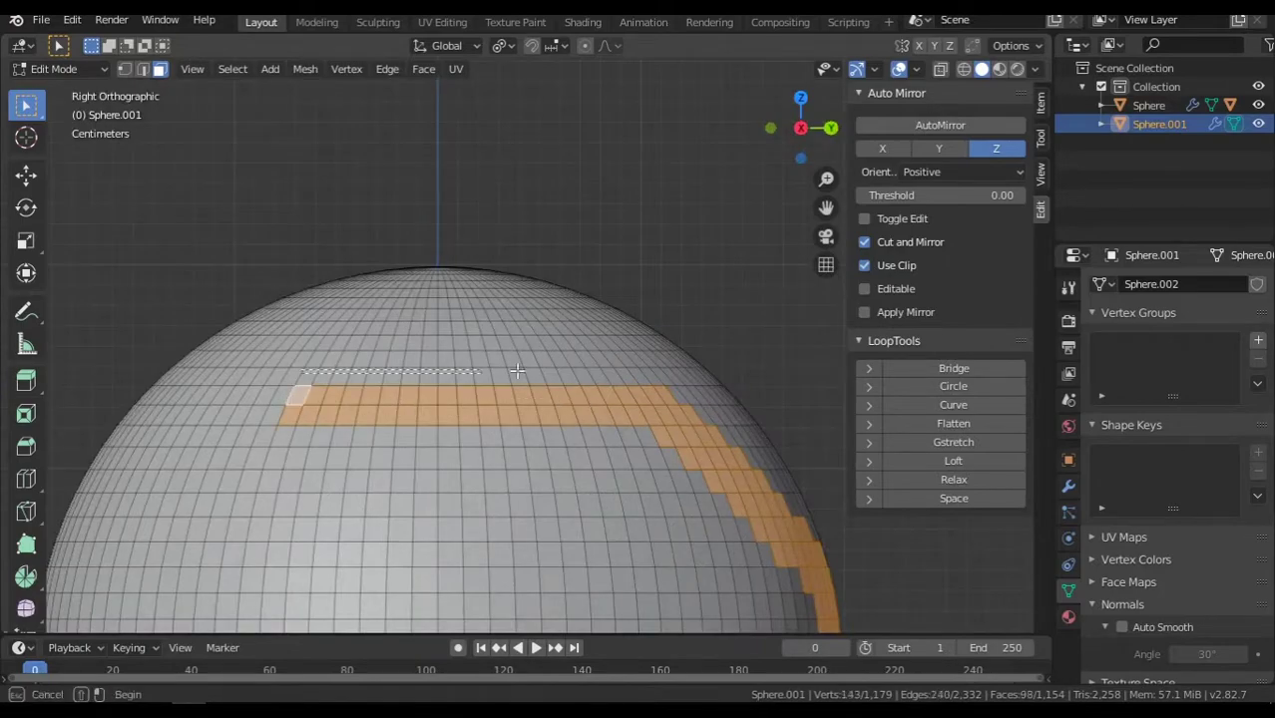
mouse_move(284, 415)
middle_down()
mouse_move(499, 312)
mouse_move(584, 294)
middle_up()
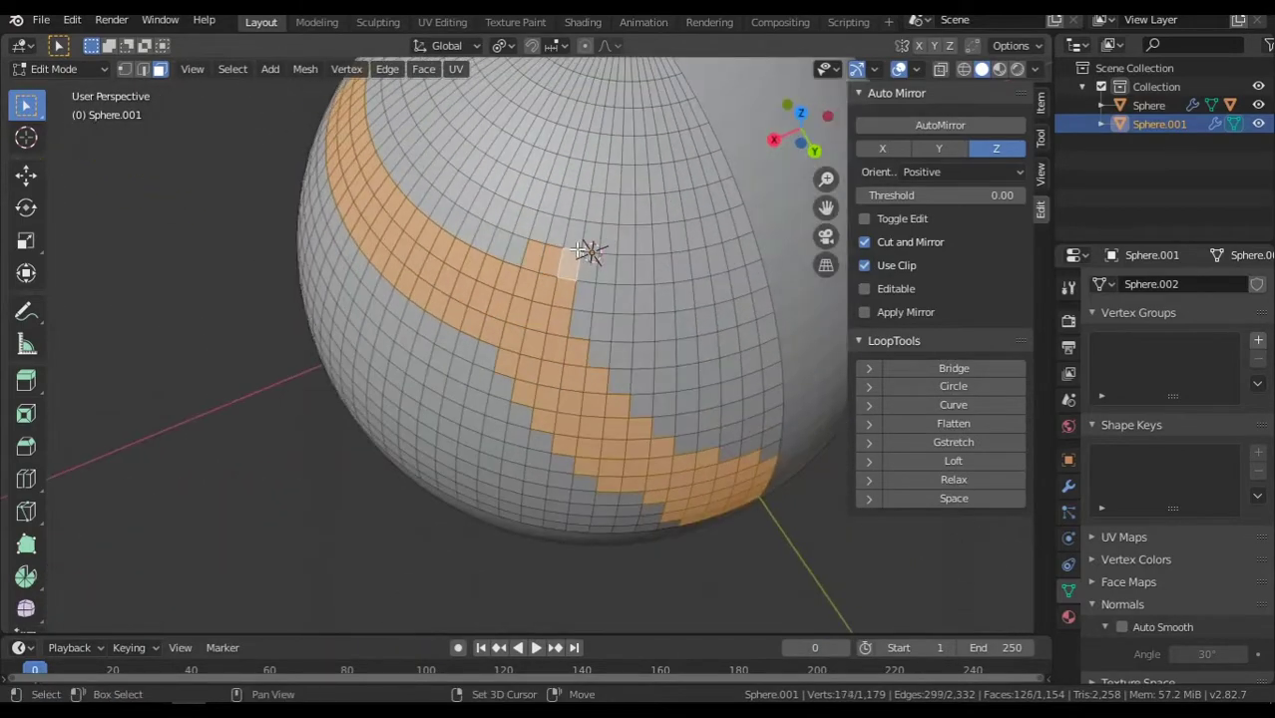
scroll(646, 122, up, 3)
middle_drag(647, 122, 572, 244)
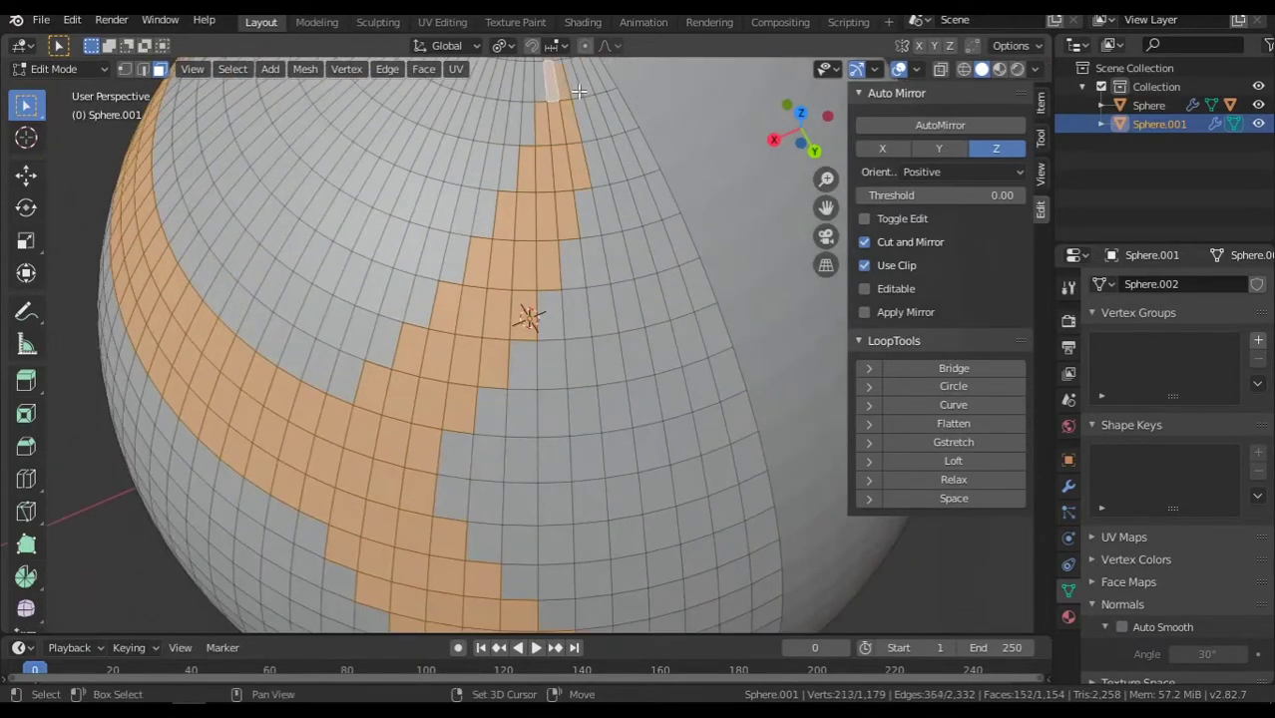
scroll(573, 244, up, 3)
scroll(572, 244, down, 5)
middle_drag(651, 279, 771, 515)
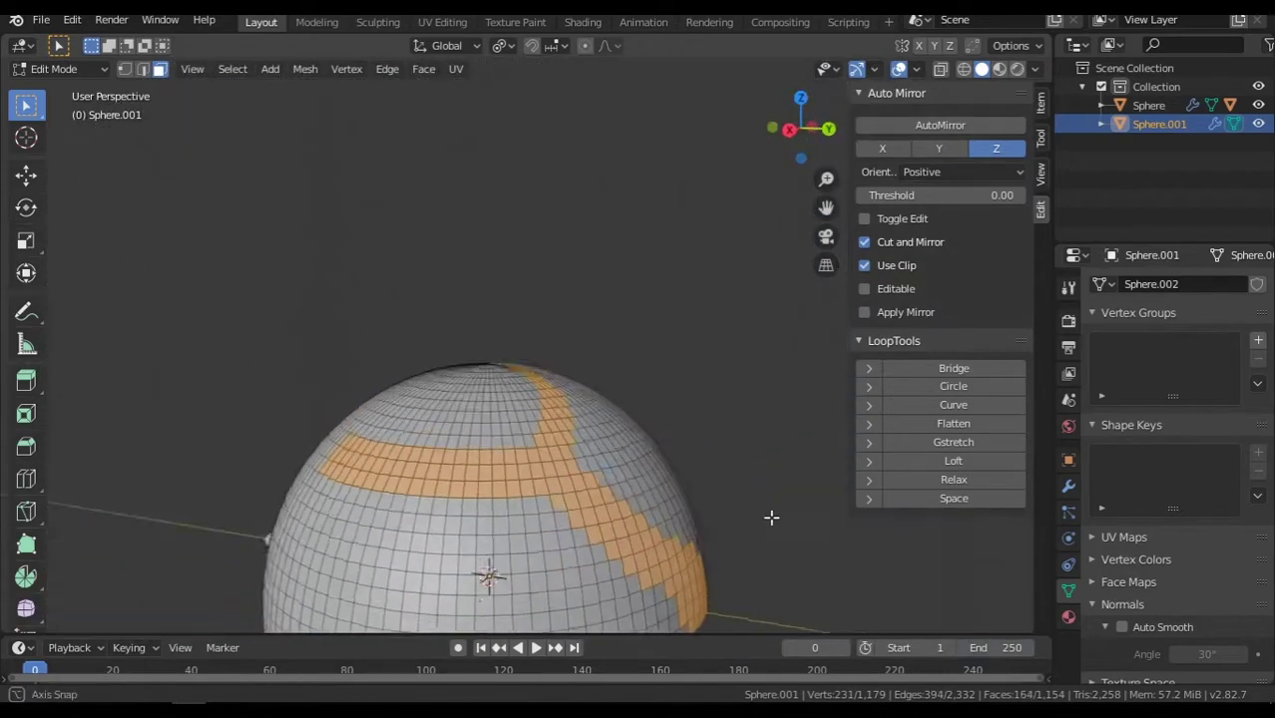
scroll(591, 413, up, 3)
mouse_move(592, 413)
middle_down()
mouse_move(512, 359)
mouse_move(436, 248)
mouse_move(455, 259)
middle_up()
scroll(512, 360, up, 3)
Invert the selection, delete everything except the band, and switch to vertex selection.
scroll(512, 360, up, 2)
key(ctrl+i)
key(x)
key(1)
click(455, 259)
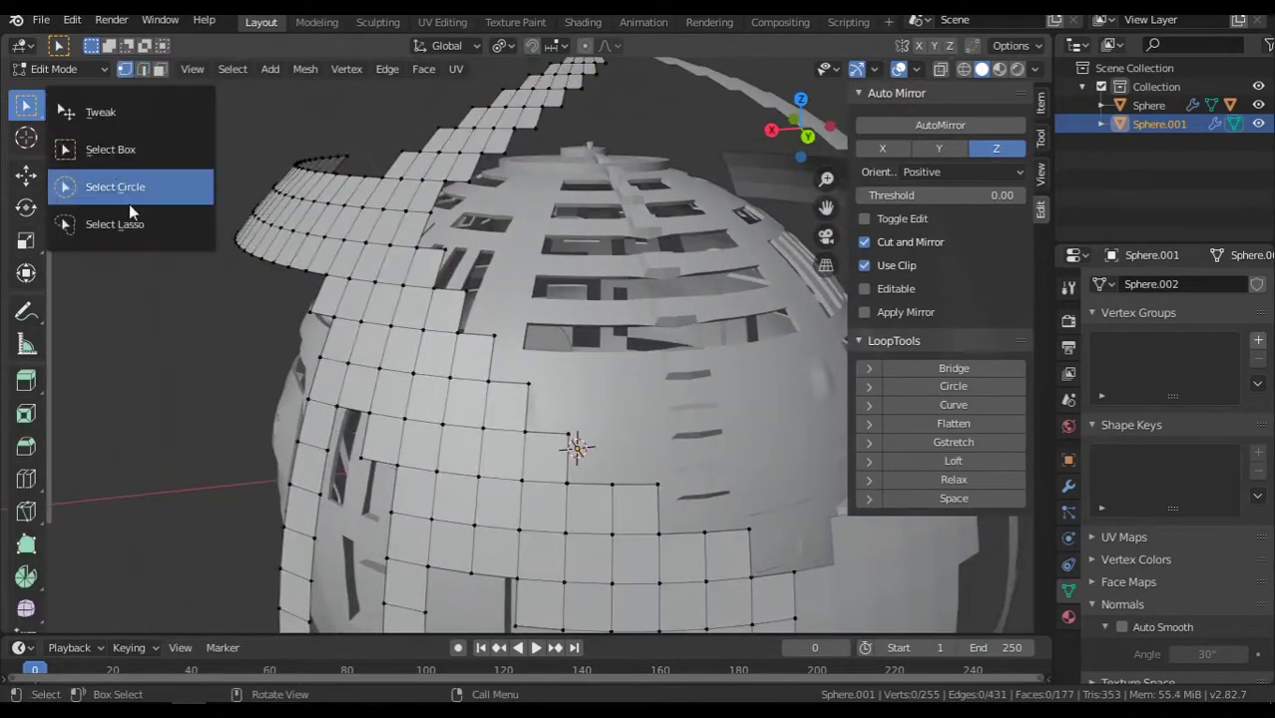
With lasso selection, fill new faces across gaps between band vertices.
click(114, 224)
middle_drag(499, 299, 483, 155)
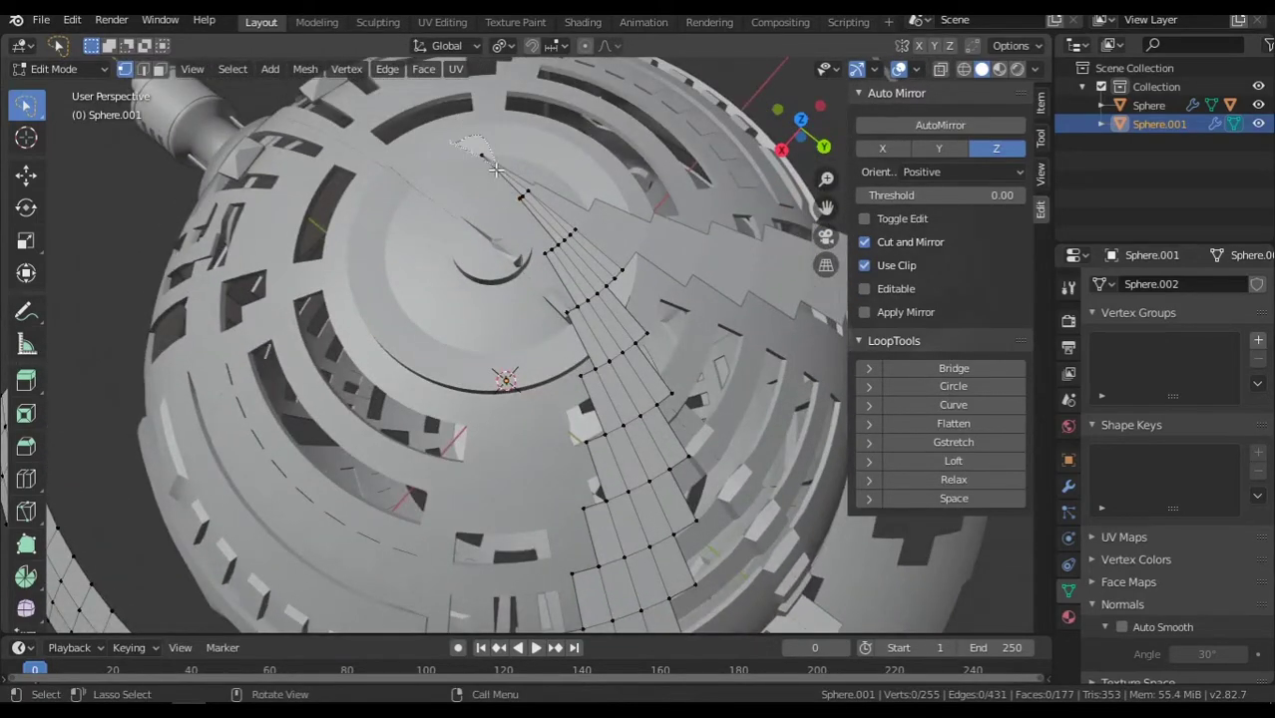
middle_drag(576, 382, 561, 205)
key(f)
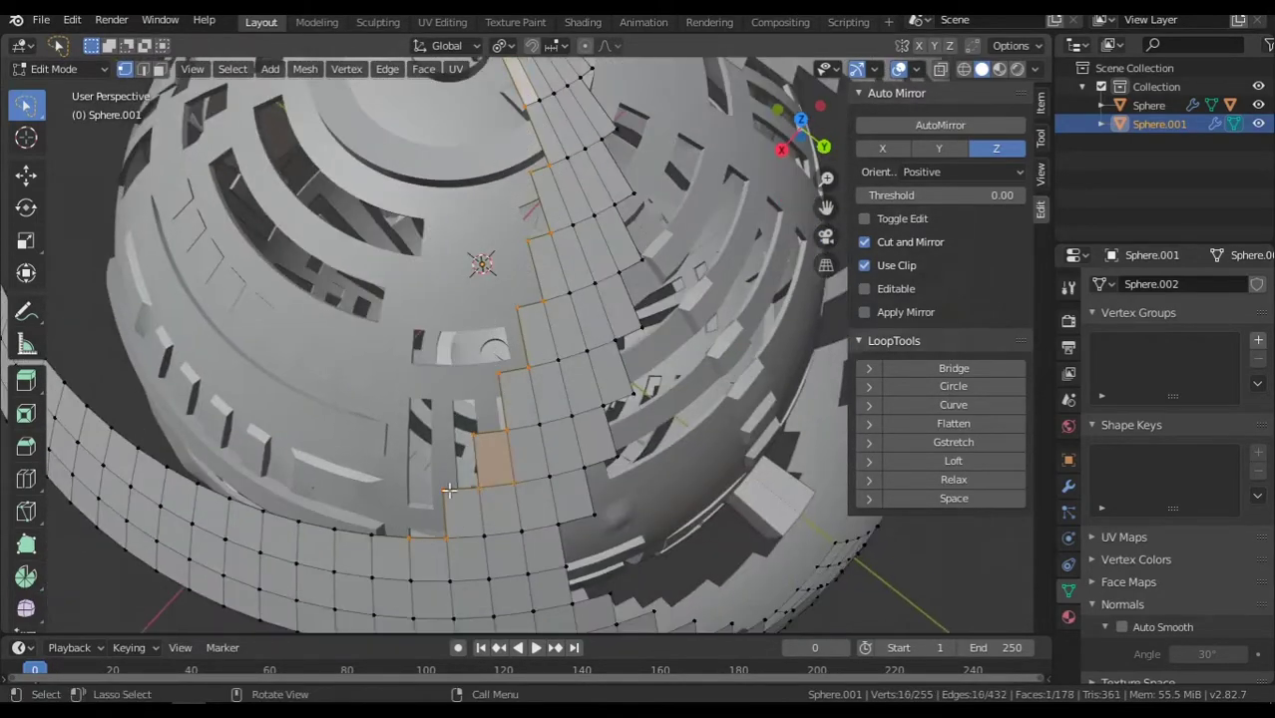
key(f)
mouse_move(449, 490)
middle_down()
mouse_move(484, 449)
mouse_move(604, 147)
middle_up()
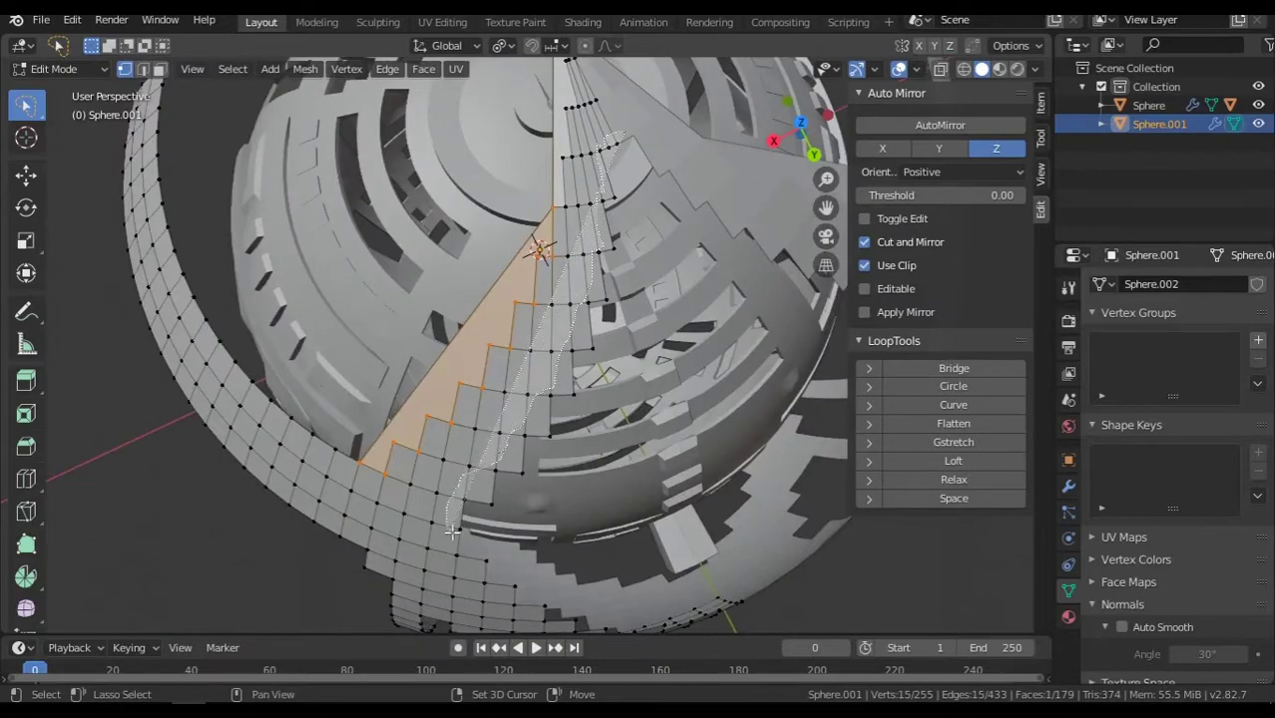
Select stray vertices on the strip and dissolve them.
drag(452, 534, 452, 534)
middle_drag(452, 534, 323, 348)
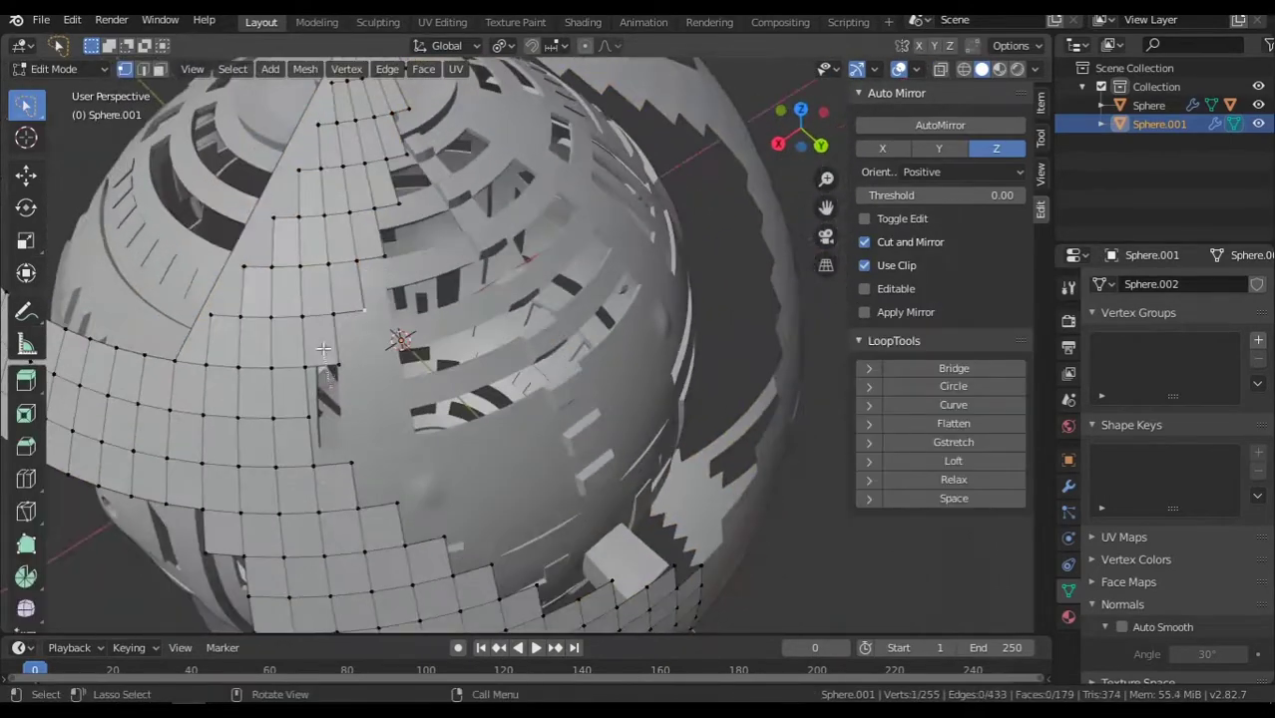
click(379, 202)
mouse_move(379, 203)
middle_down()
mouse_move(452, 237)
mouse_move(586, 259)
mouse_move(447, 569)
mouse_move(454, 320)
mouse_move(444, 315)
middle_up()
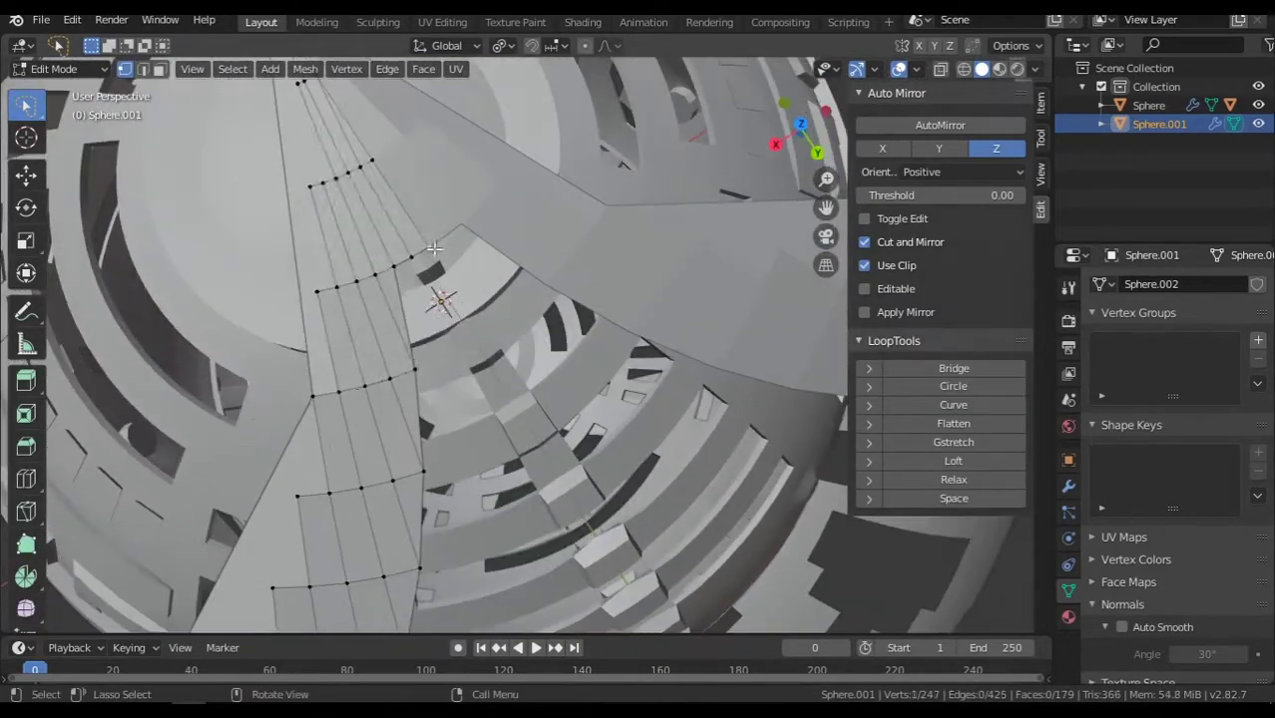
key(x)
click(527, 343)
Dissolve further stray vertices, then return to Object Mode.
mouse_move(527, 343)
middle_down()
mouse_move(507, 347)
mouse_move(360, 285)
middle_up()
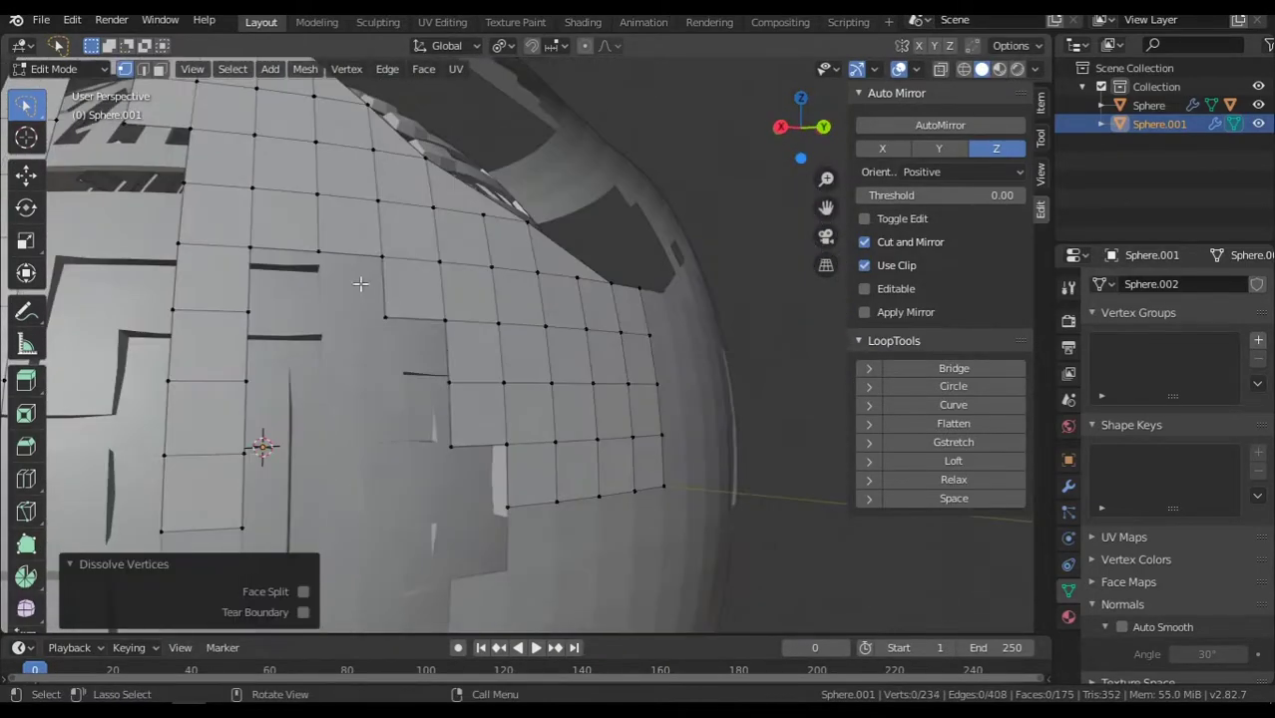
key(x)
click(413, 425)
middle_drag(413, 425, 495, 339)
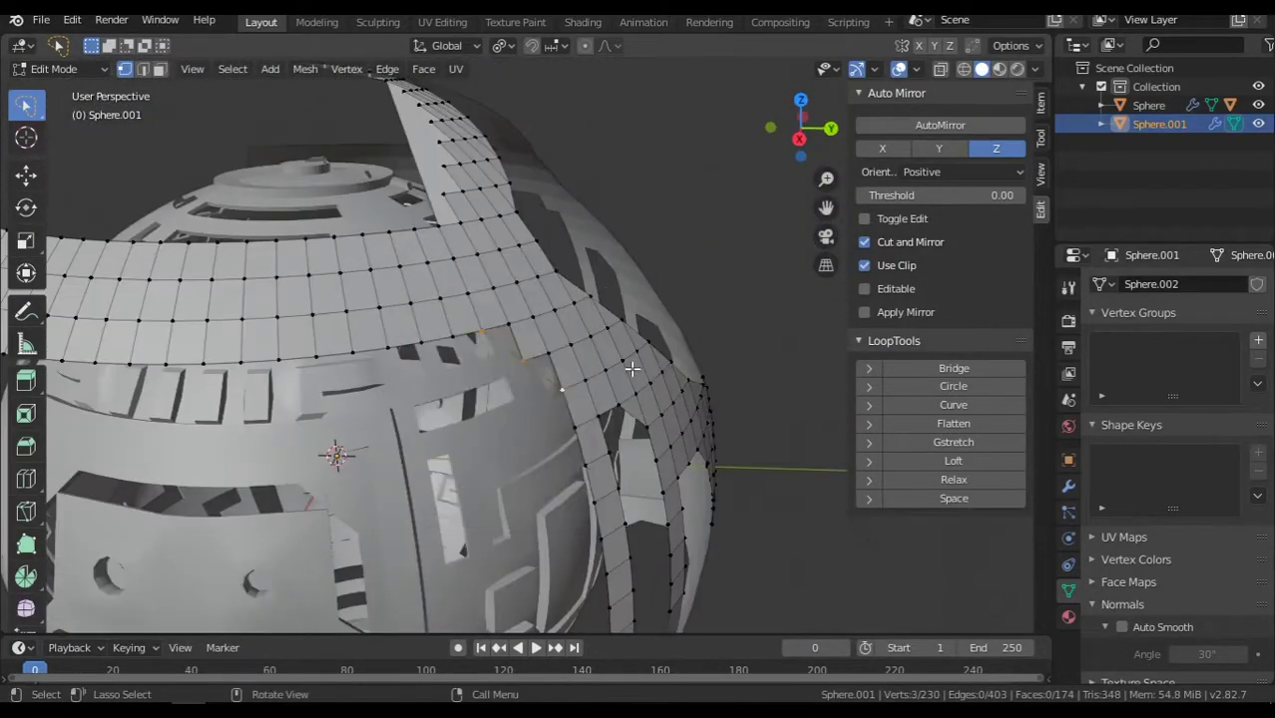
key(Tab)
Apply the Z-axis Mirror modifier and add an AutoMirror on the X axis.
click(1068, 486)
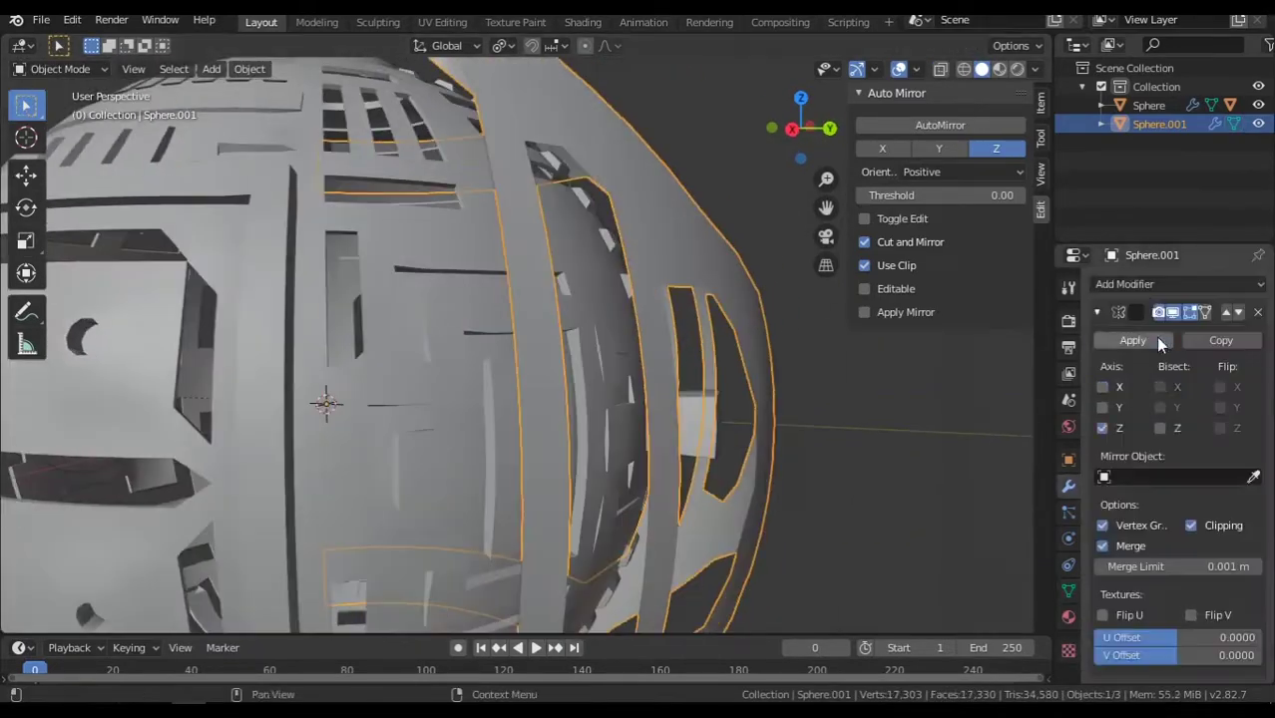
click(1132, 340)
scroll(831, 336, down, 3)
scroll(816, 349, down, 4)
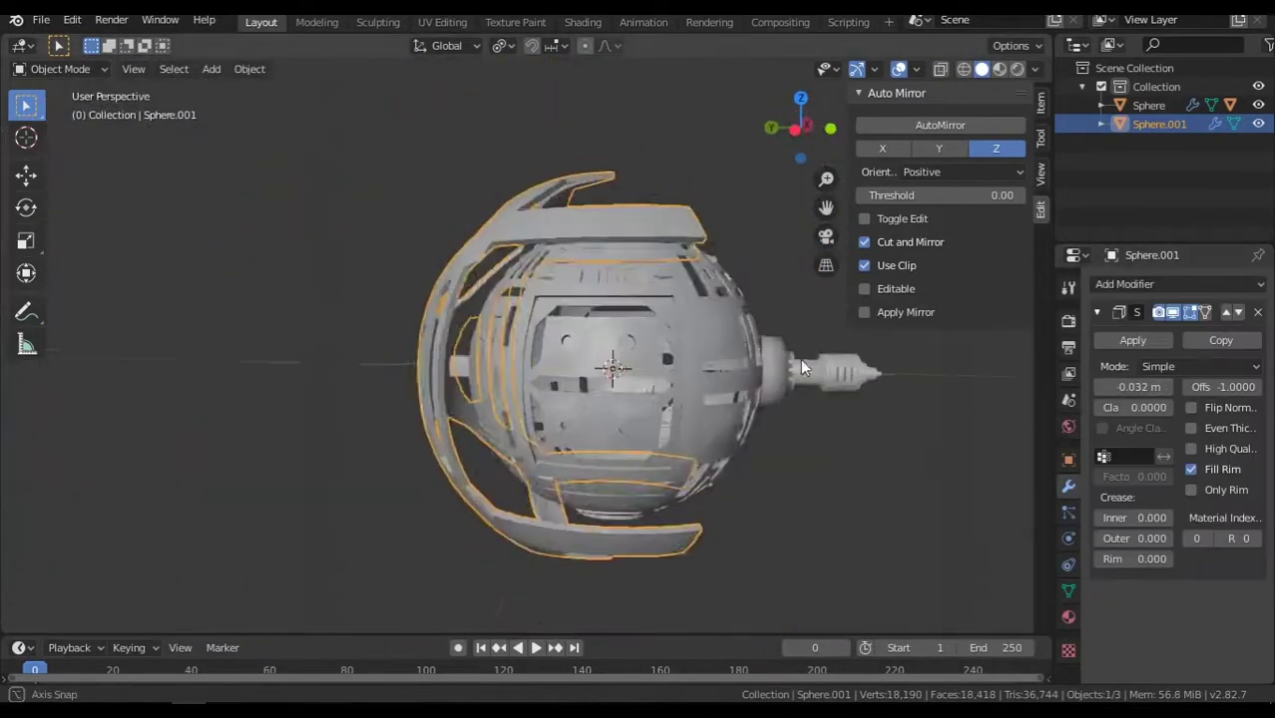
click(881, 148)
click(929, 127)
Enter edit mode on the band object in face select mode.
middle_drag(598, 300, 469, 242)
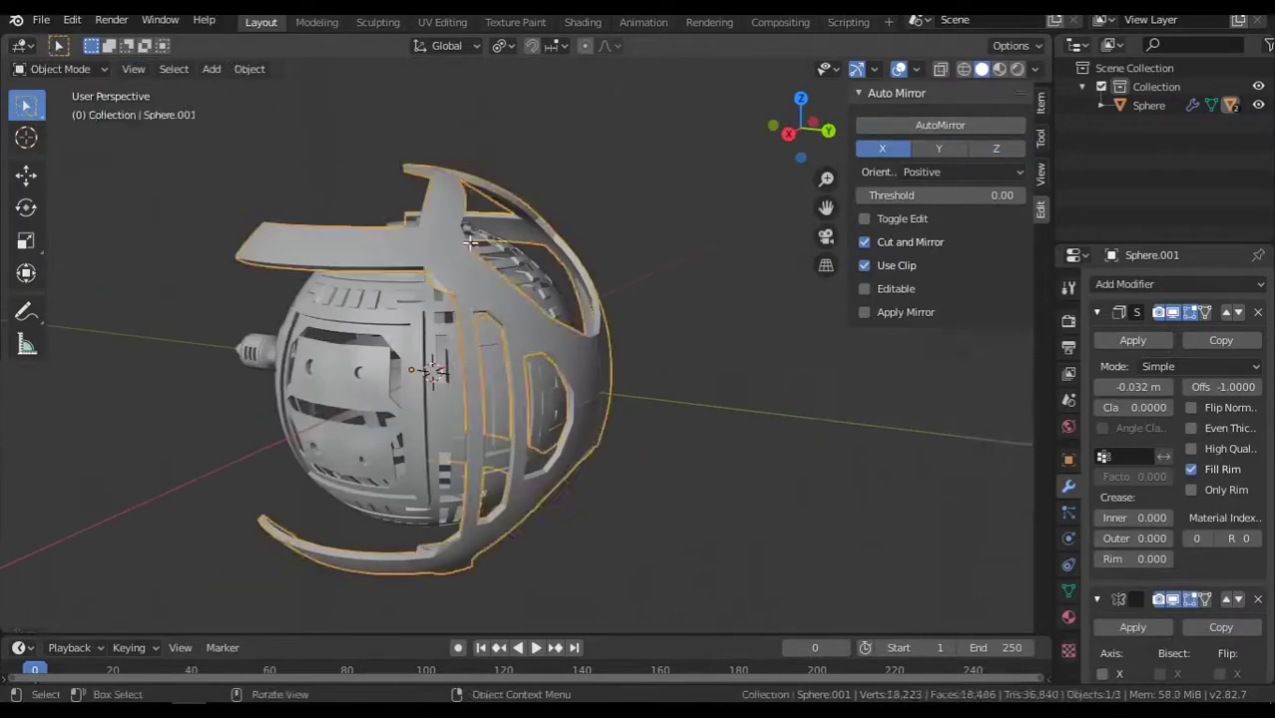
key(Tab)
click(1068, 563)
scroll(469, 242, up, 3)
key(Tab)
click(1068, 590)
key(Tab)
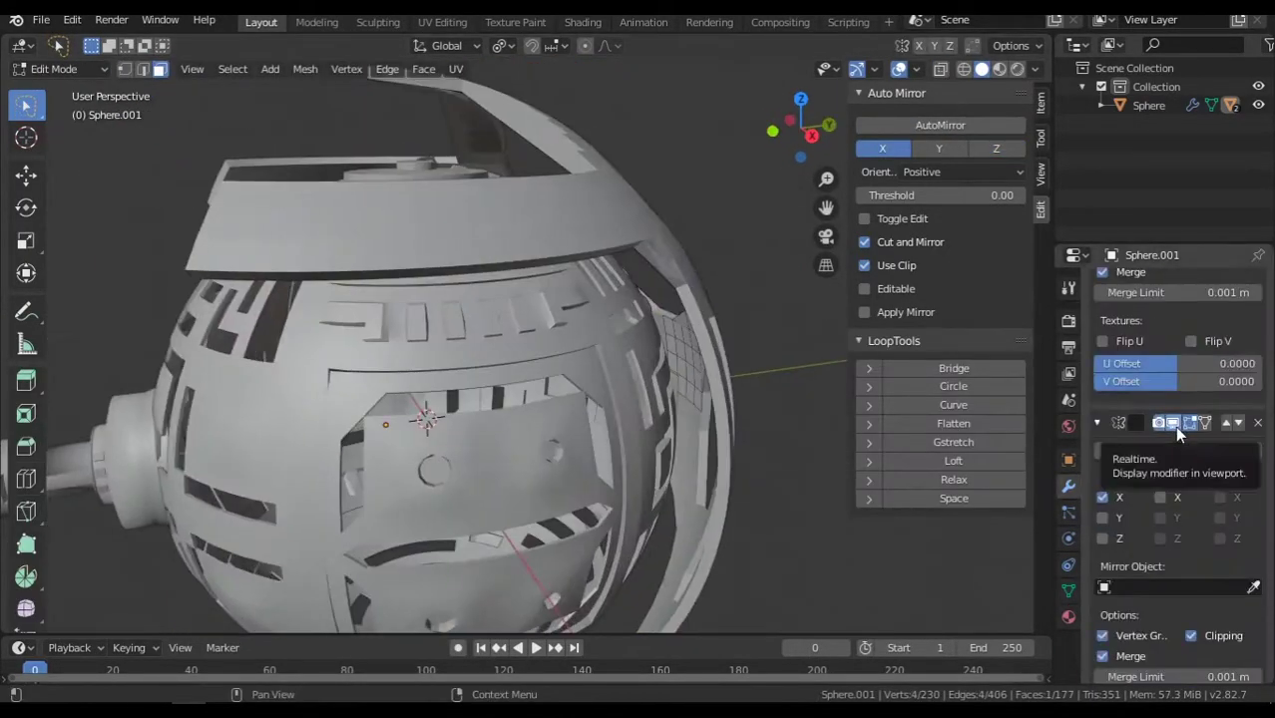
scroll(1177, 399, up, 10)
Select a spaced row of faces along the upper band.
mouse_move(559, 339)
middle_down()
mouse_move(356, 334)
mouse_move(469, 300)
middle_up()
shift+click(483, 295)
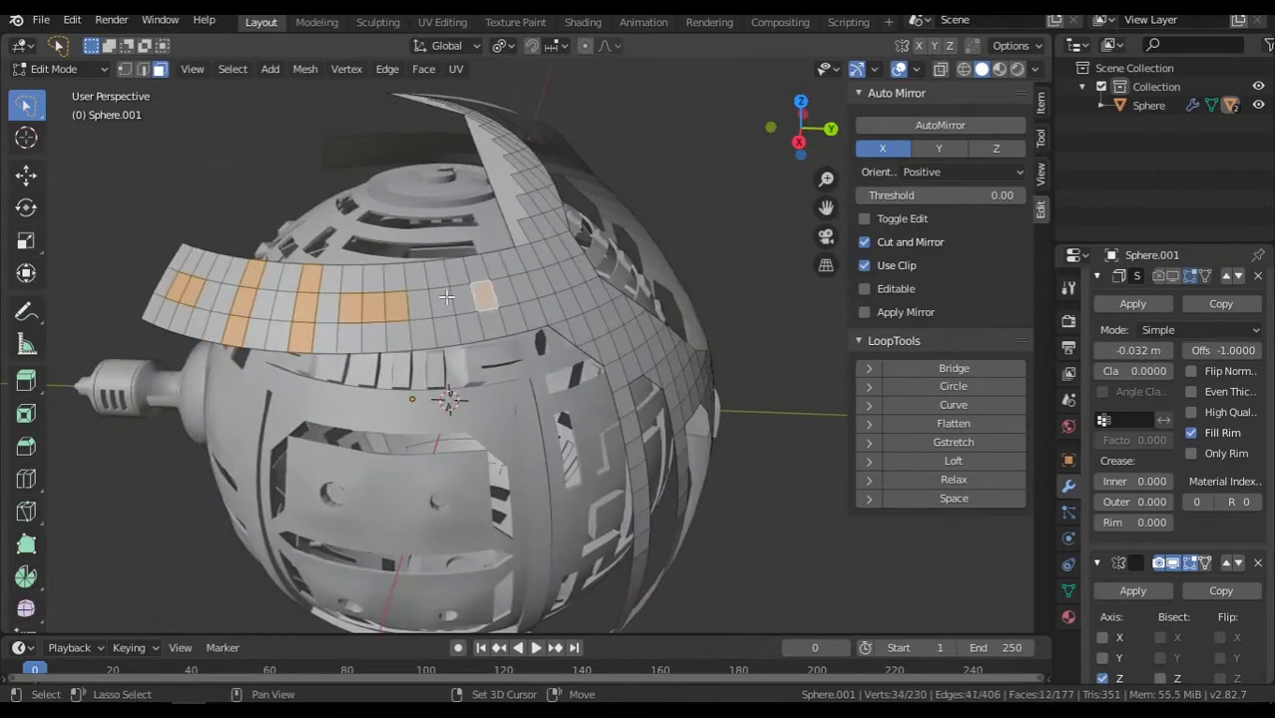
click(526, 346)
middle_drag(525, 346, 386, 379)
key(ctrl+z)
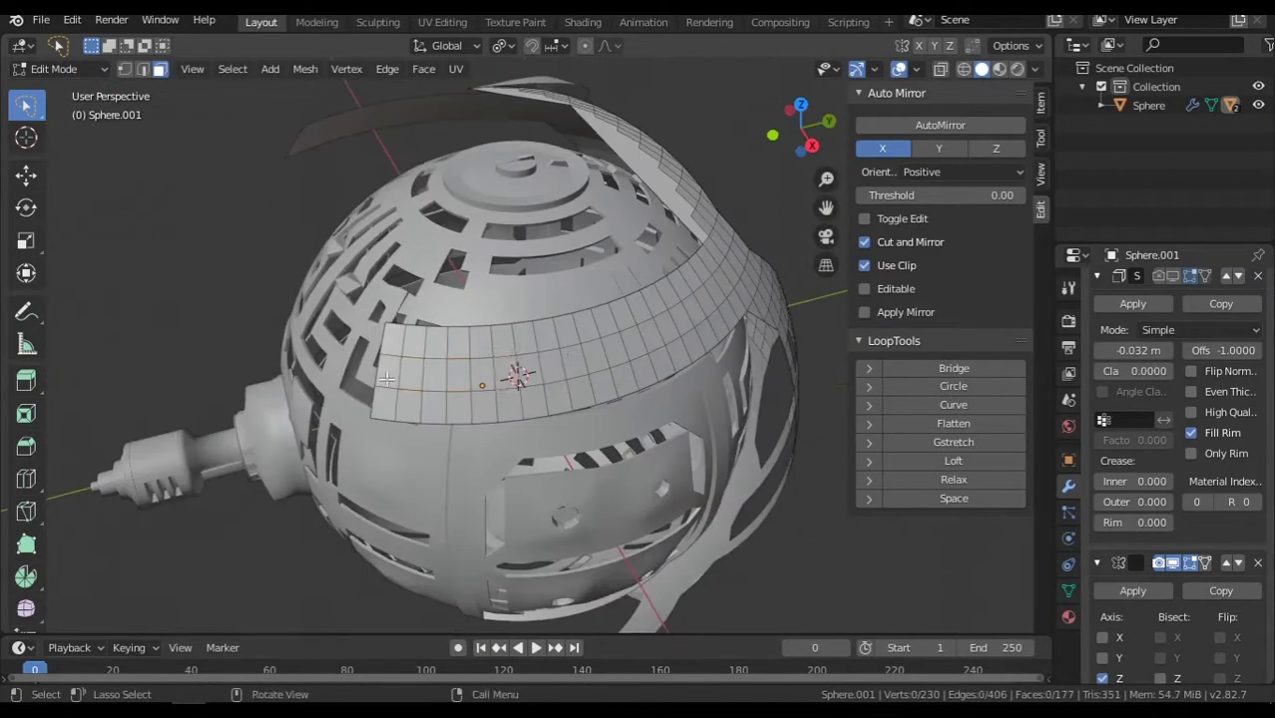
mouse_move(621, 346)
middle_down()
mouse_move(488, 364)
mouse_move(674, 272)
middle_up()
key(ctrl+a)
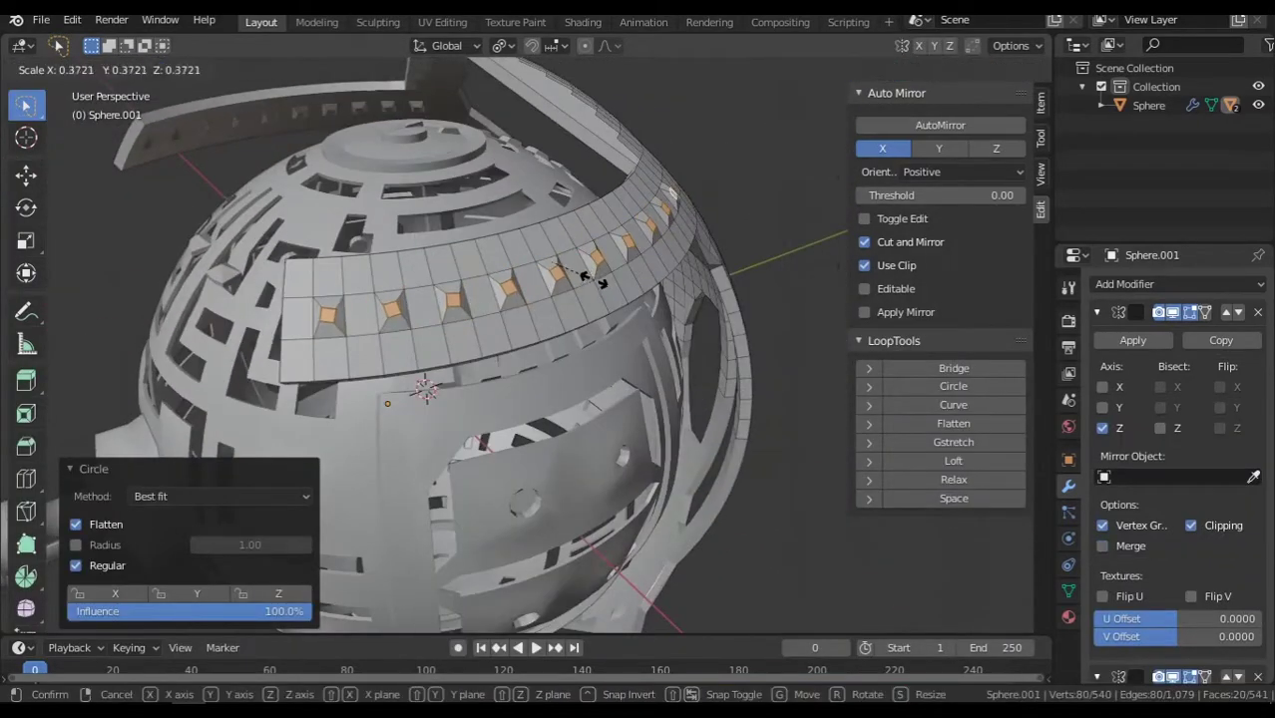
Shrink the band's window faces to 0.7 and extrude them into raised boxes.
right_click(589, 278)
middle_drag(588, 278, 724, 389)
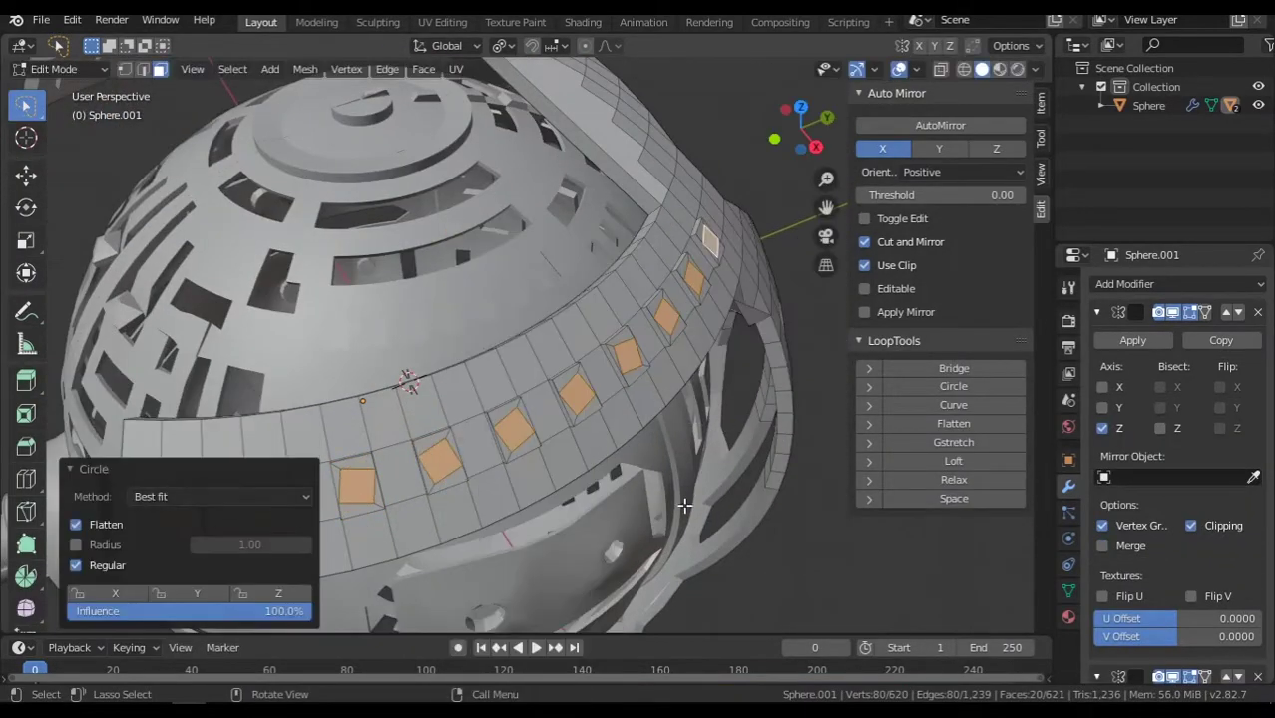
click(629, 476)
middle_drag(629, 477, 725, 443)
click(647, 361)
scroll(647, 361, up, 5)
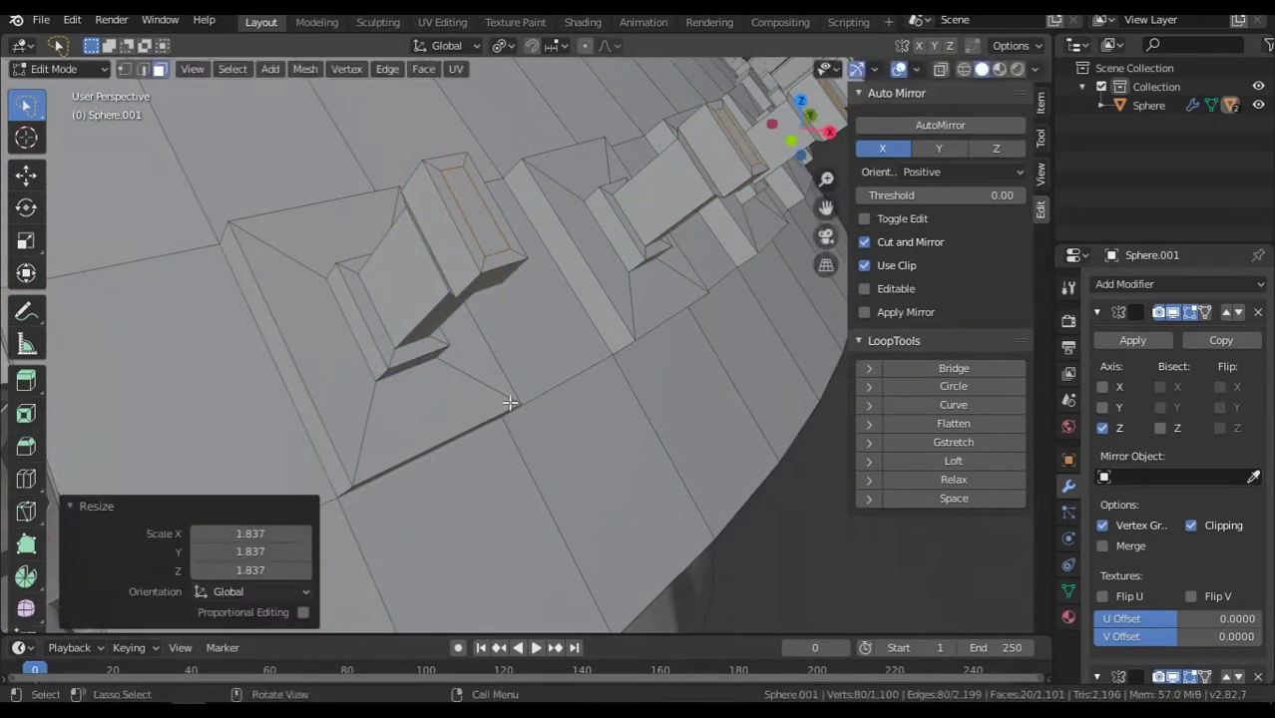
Scale the extruded box tops to 1.837, look over the sphere, and switch to Shading.
click(599, 337)
middle_drag(598, 338, 530, 251)
scroll(530, 250, down, 5)
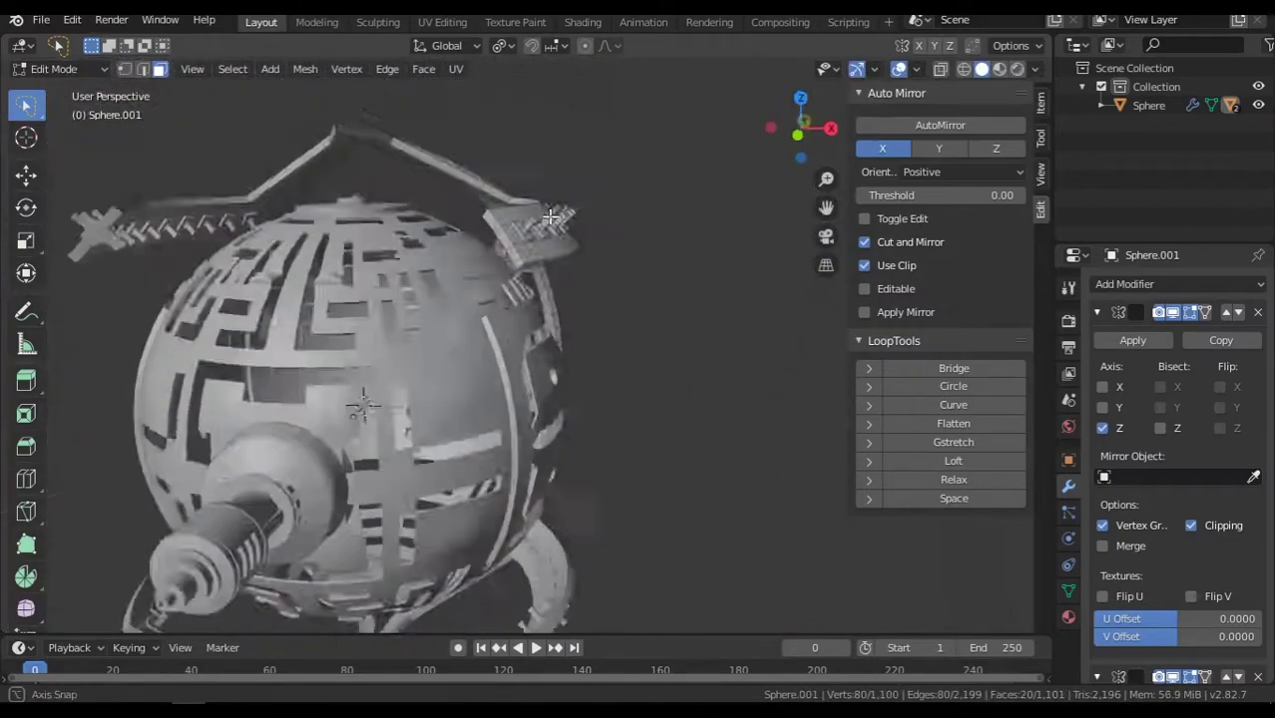
scroll(589, 252, up, 5)
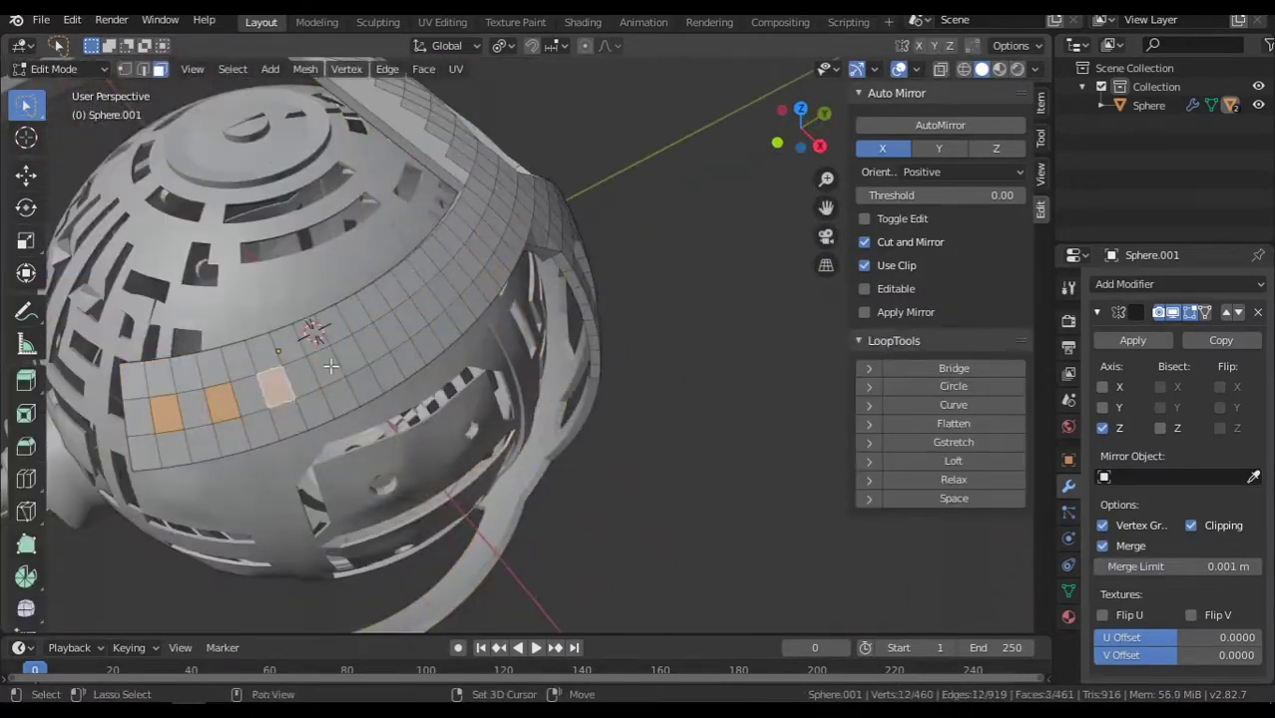
middle_drag(314, 334, 609, 183)
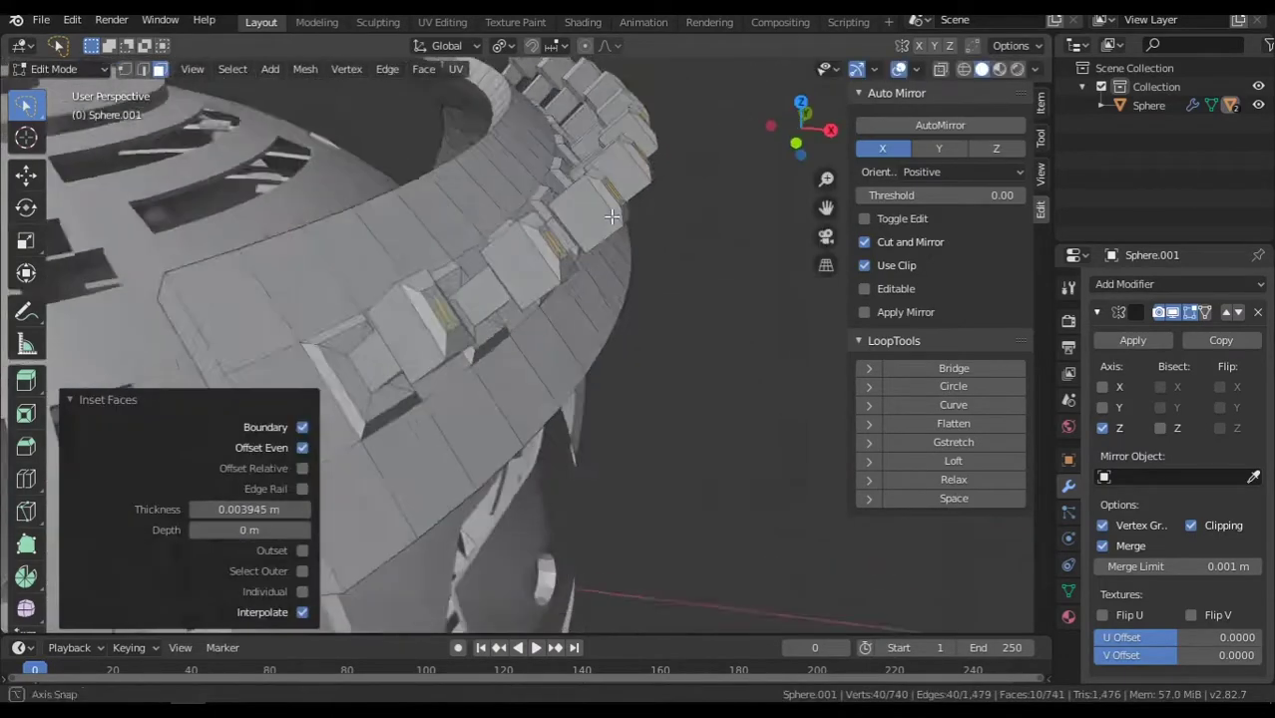
middle_drag(602, 202, 725, 180)
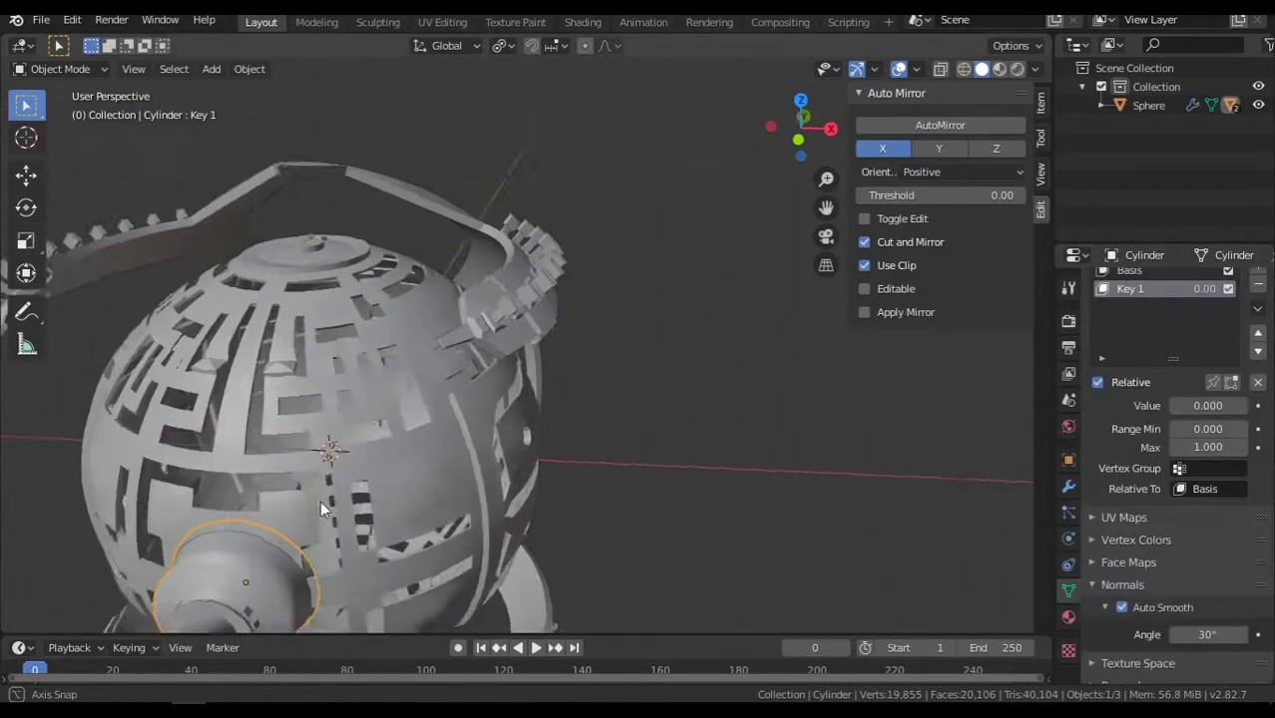
click(583, 22)
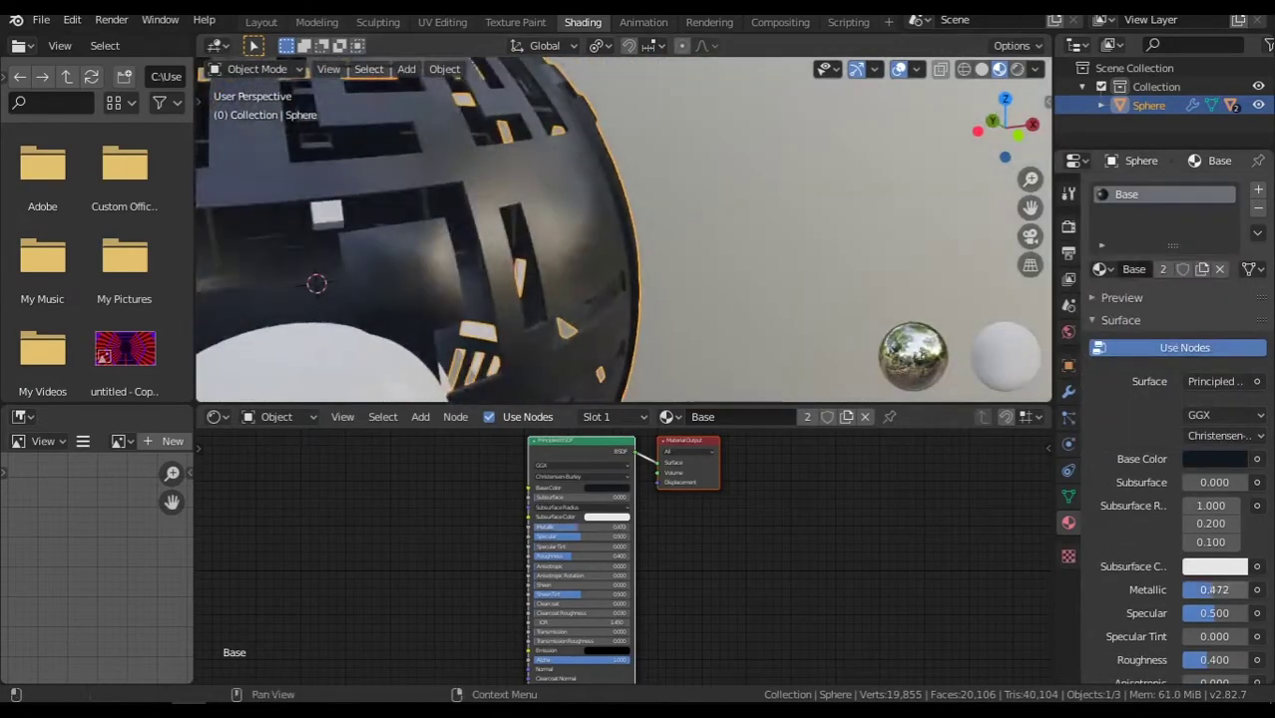
Orbit around the sphere to inspect its dark blue metallic Base material.
mouse_move(499, 245)
middle_down()
mouse_move(676, 228)
mouse_move(675, 204)
mouse_move(760, 214)
middle_up()
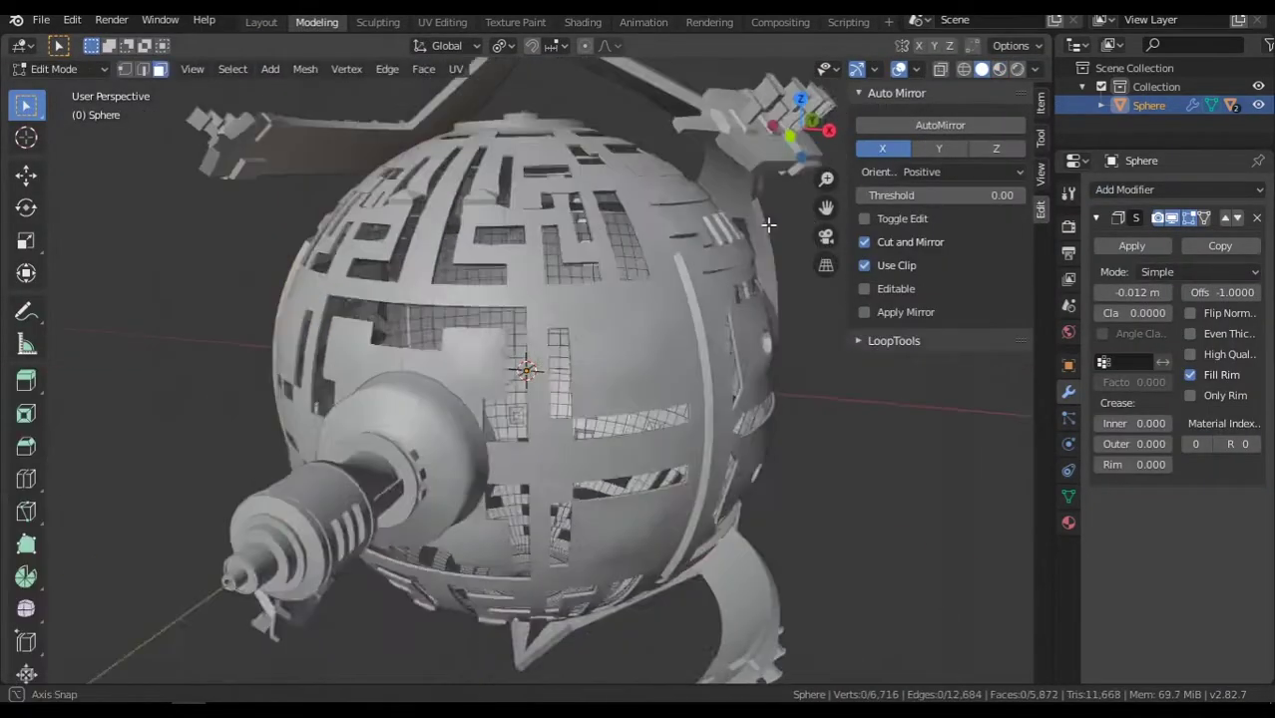
Add a Y-axis mirror to the sphere.
click(940, 125)
click(939, 148)
click(989, 125)
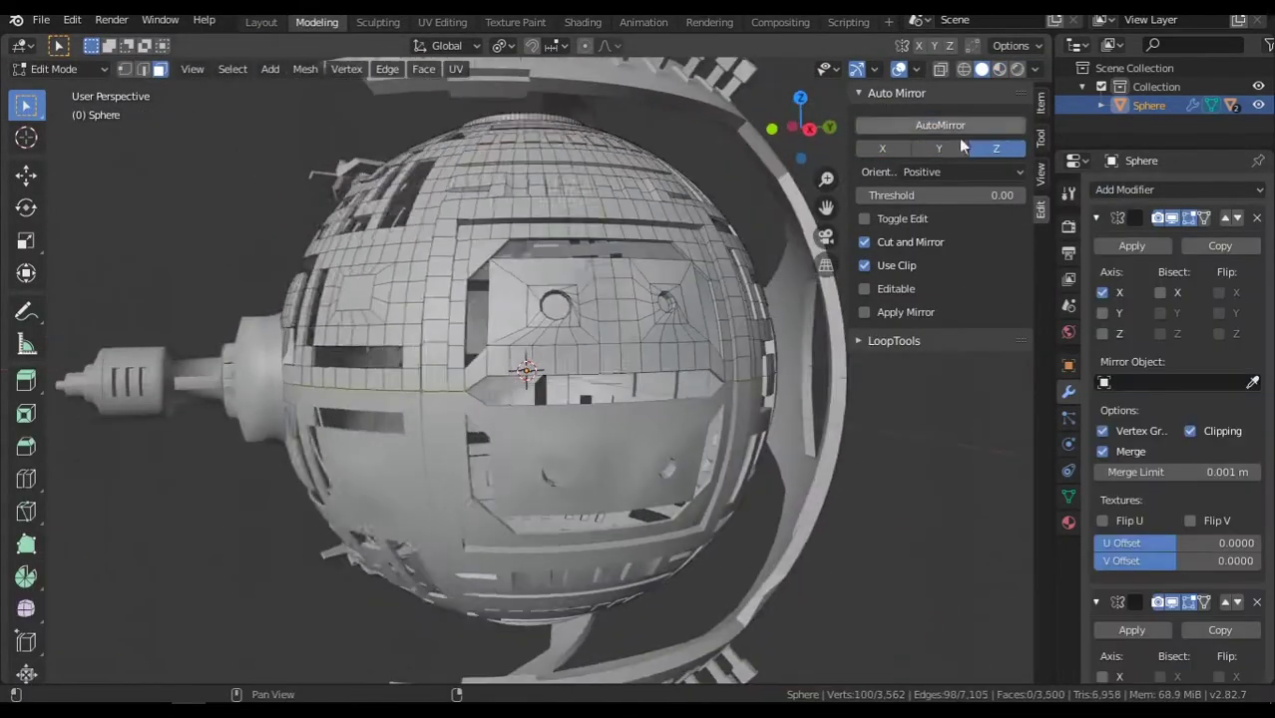
middle_drag(958, 137, 720, 201)
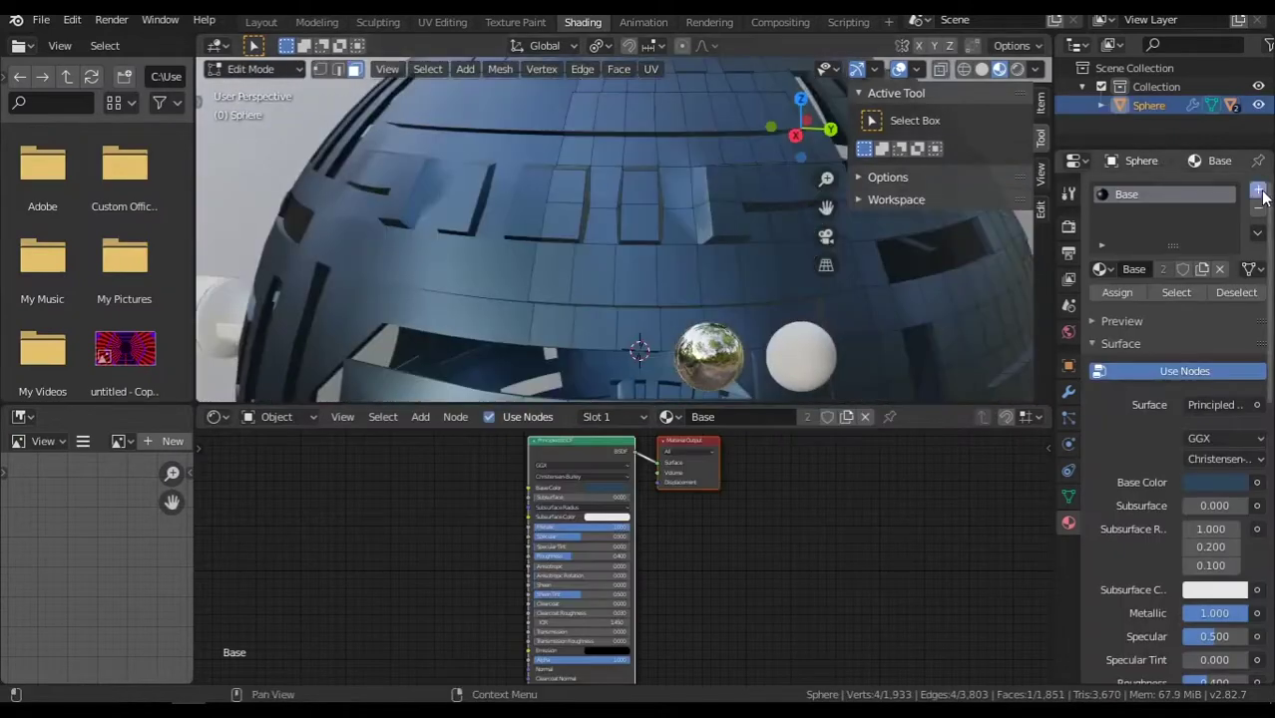
Check the base colours of the Base and Orn materials.
click(1125, 193)
mouse_move(599, 194)
middle_down()
mouse_move(716, 265)
mouse_move(698, 329)
middle_up()
click(1123, 213)
click(1214, 520)
text(40587)
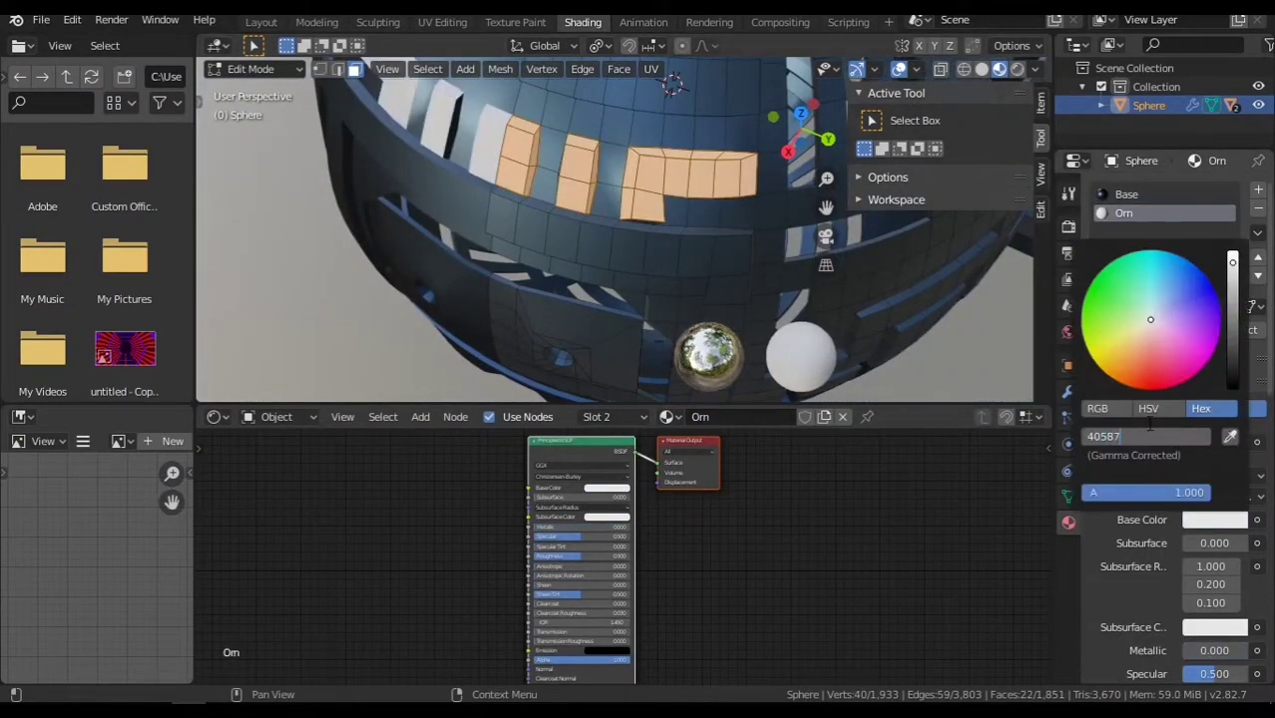
key(Return)
click(1125, 193)
mouse_move(639, 250)
middle_down()
mouse_move(693, 197)
mouse_move(604, 260)
middle_up()
Add a third material slot with a new material and box-select trench faces.
click(1258, 188)
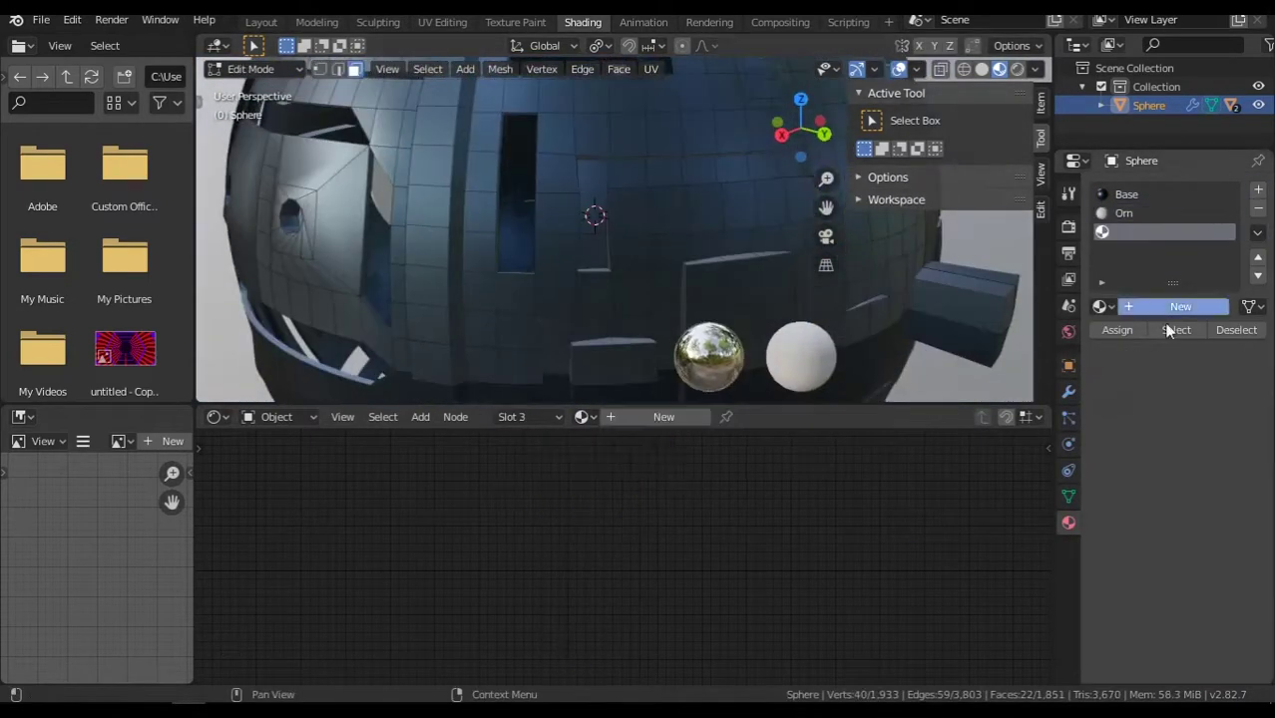
click(1178, 306)
click(1214, 519)
key(b)
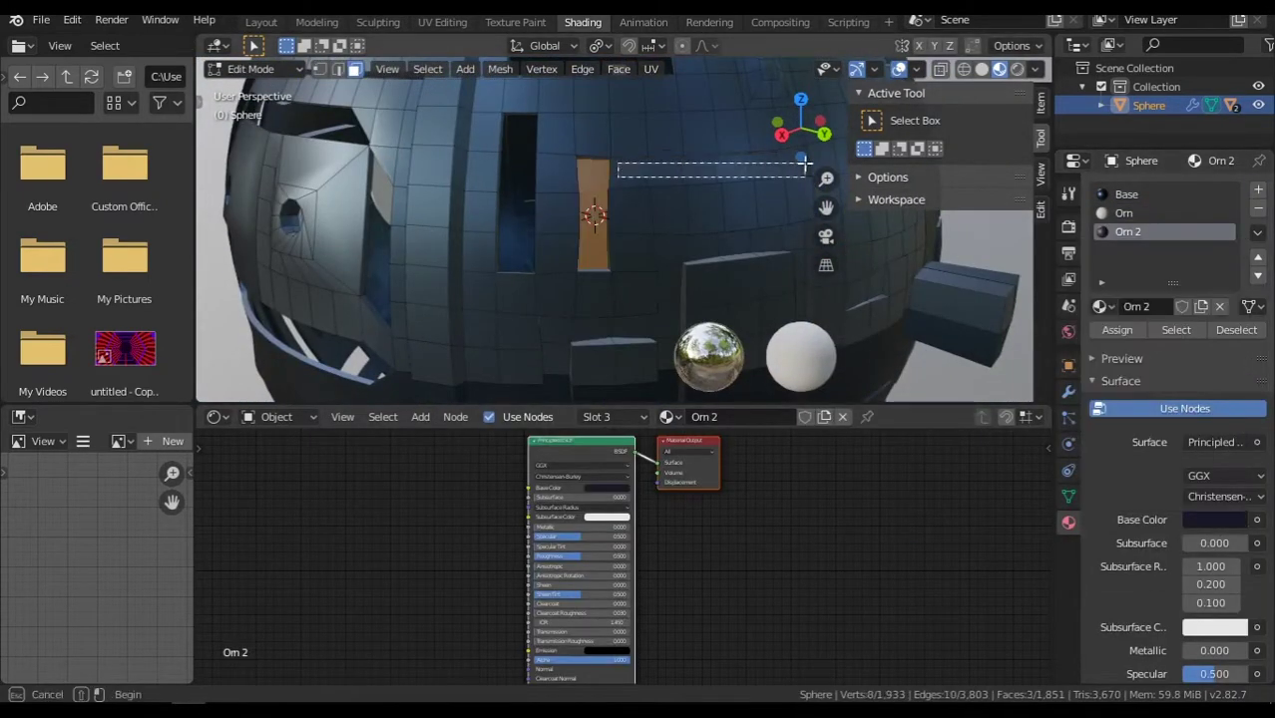
drag(804, 168, 804, 171)
scroll(798, 200, down, 5)
scroll(748, 210, up, 5)
middle_drag(698, 219, 748, 210)
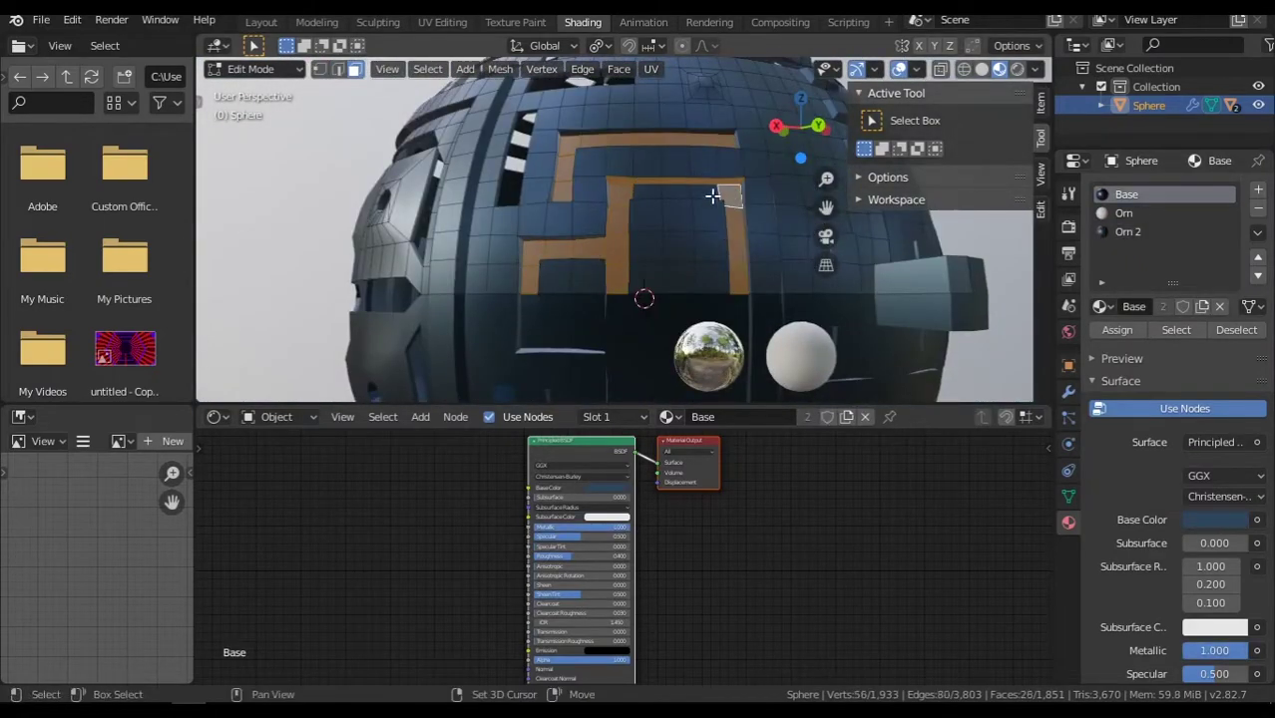
drag(741, 207, 711, 196)
mouse_move(711, 196)
middle_down()
mouse_move(717, 260)
mouse_move(760, 191)
mouse_move(720, 237)
middle_up()
Make Orn 2 the active material and show the sphere's modifiers.
alt+shift+click(725, 293)
middle_drag(725, 293, 695, 169)
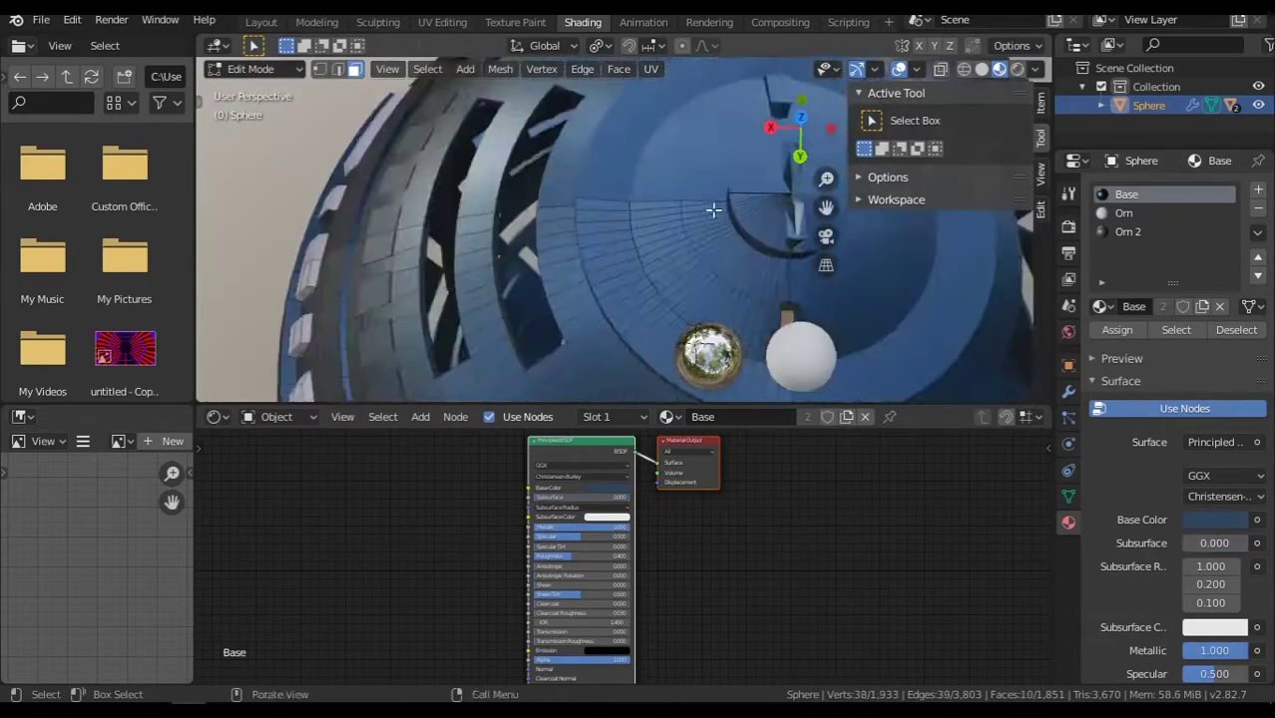
mouse_move(745, 216)
middle_down()
mouse_move(460, 384)
mouse_move(654, 342)
middle_up()
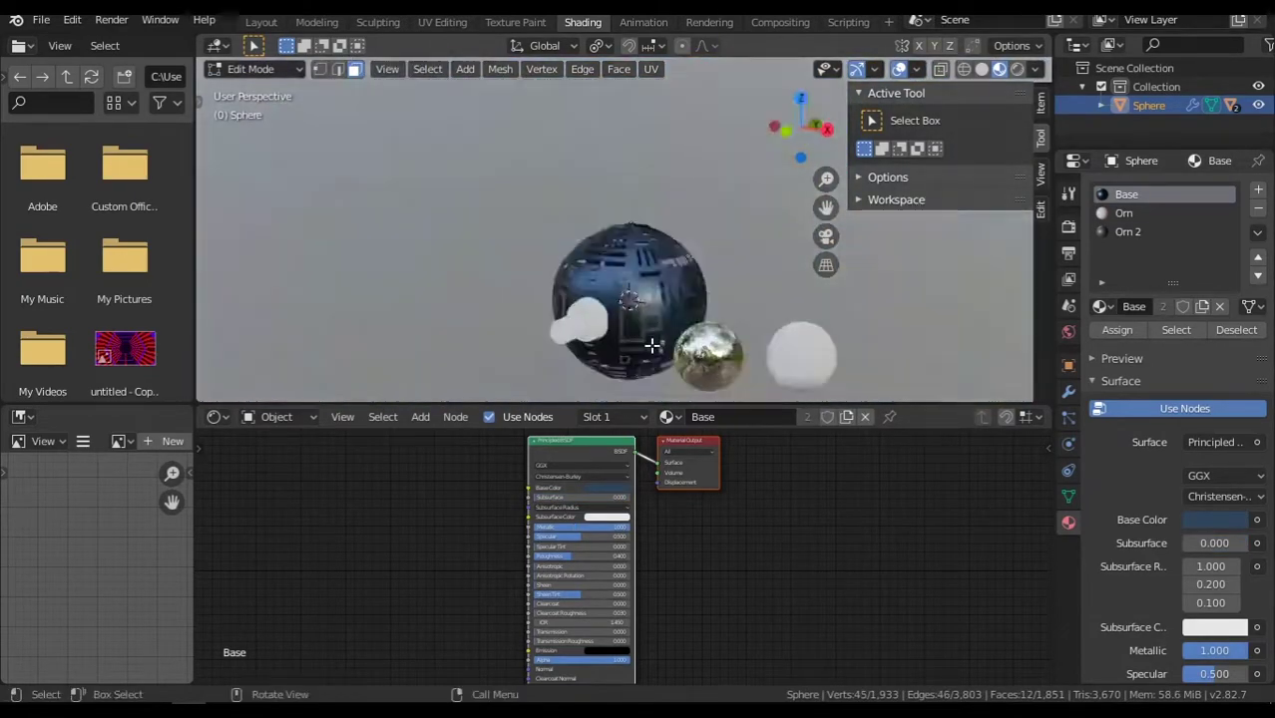
click(1068, 391)
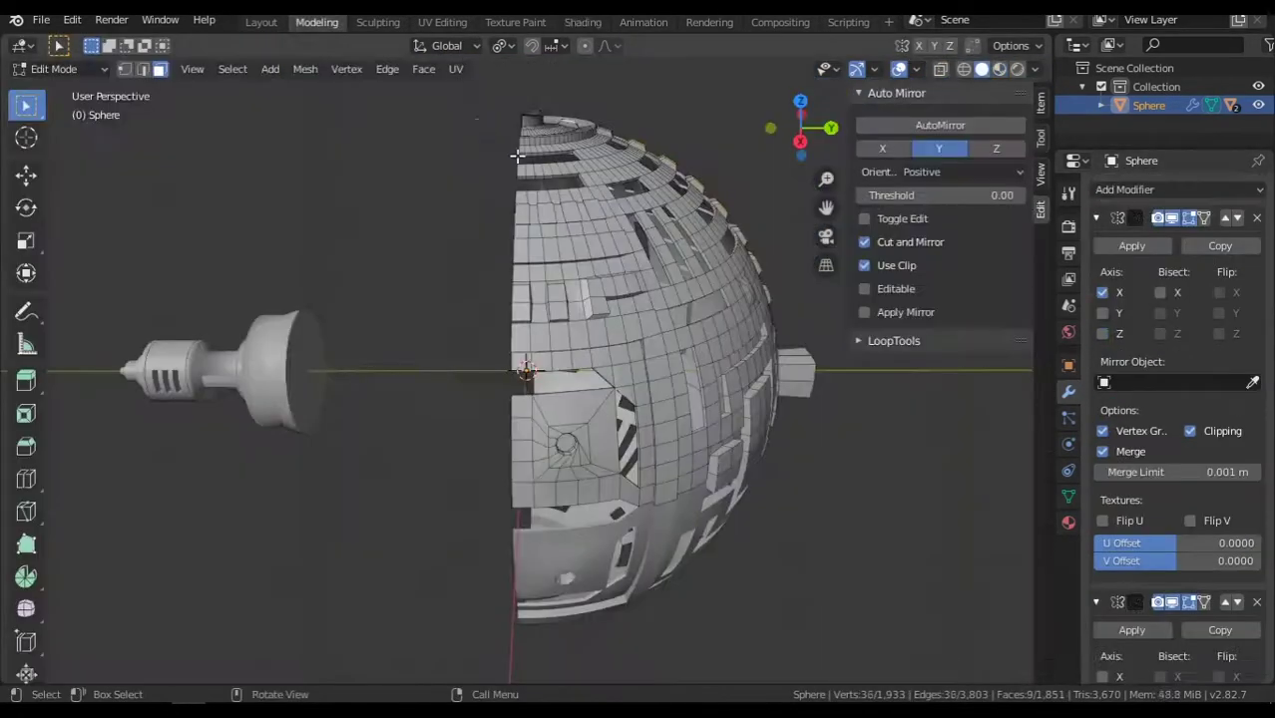
mouse_move(446, 367)
middle_down()
mouse_move(395, 371)
mouse_move(481, 401)
middle_up()
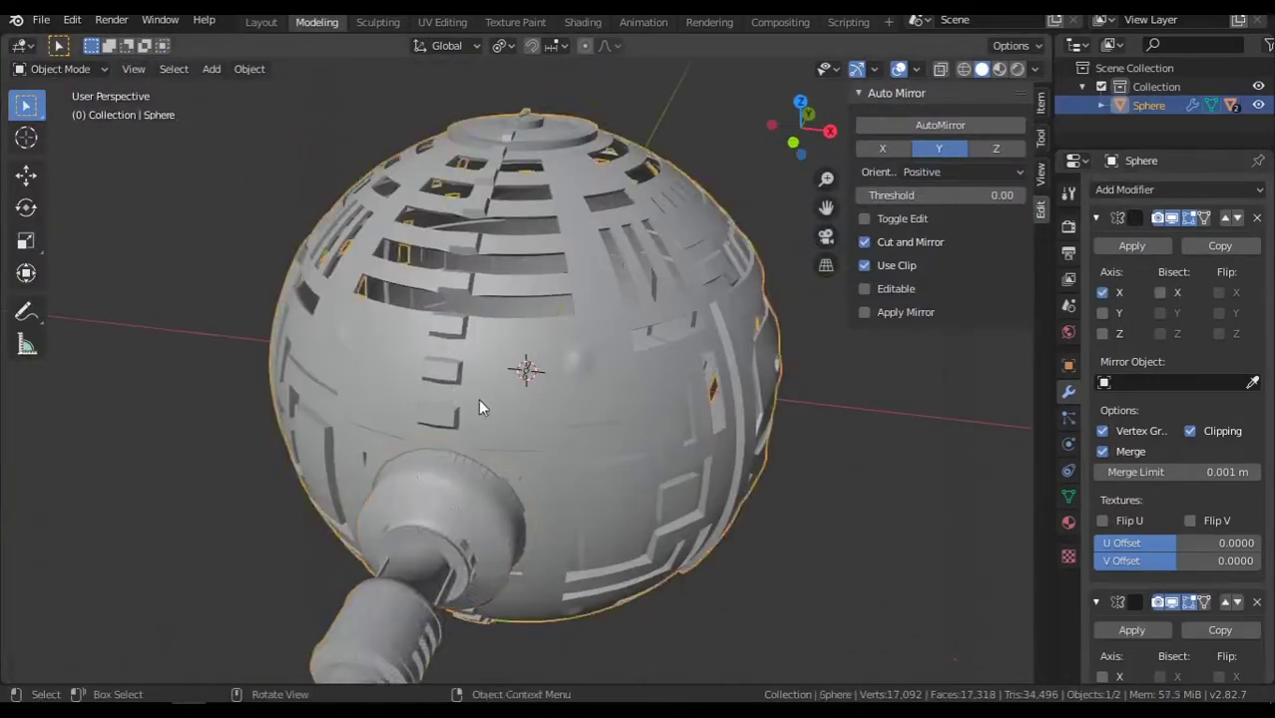
Put the sphere in Edit Mode in the Shading workspace and open render settings.
key(Tab)
scroll(608, 409, up, 5)
click(583, 21)
middle_drag(562, 267, 661, 278)
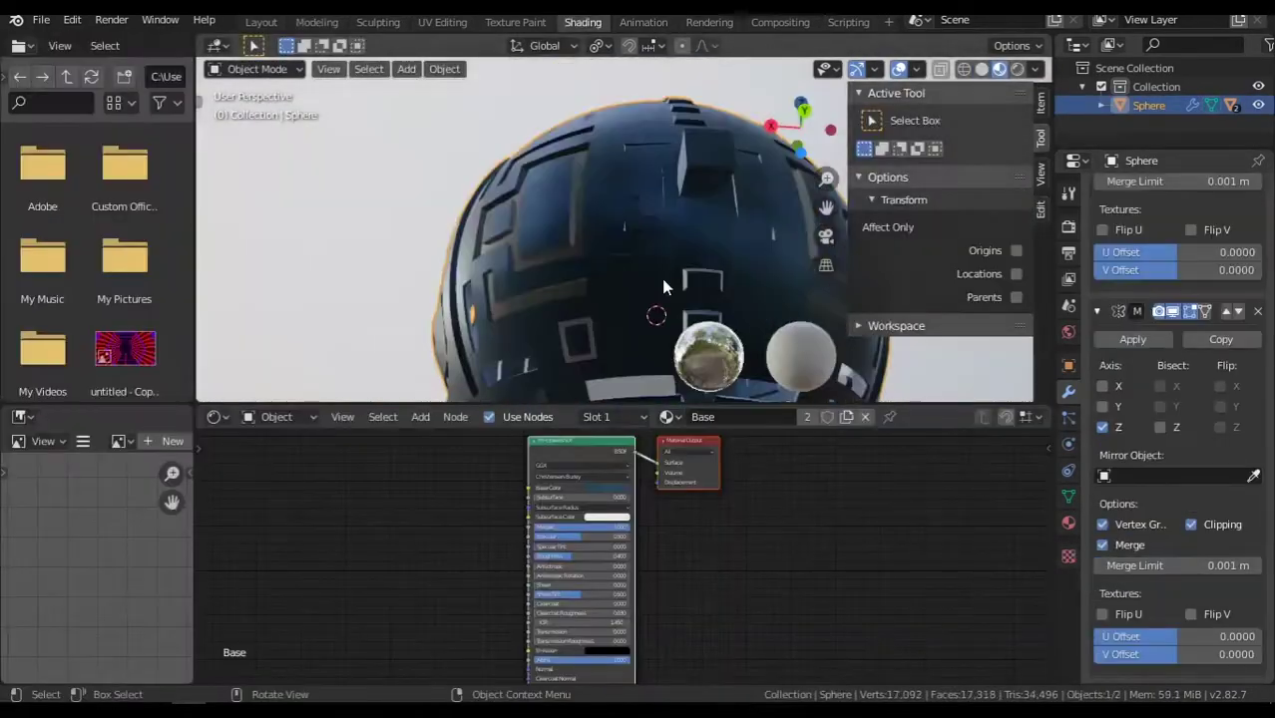
text(Om 3)
click(1069, 227)
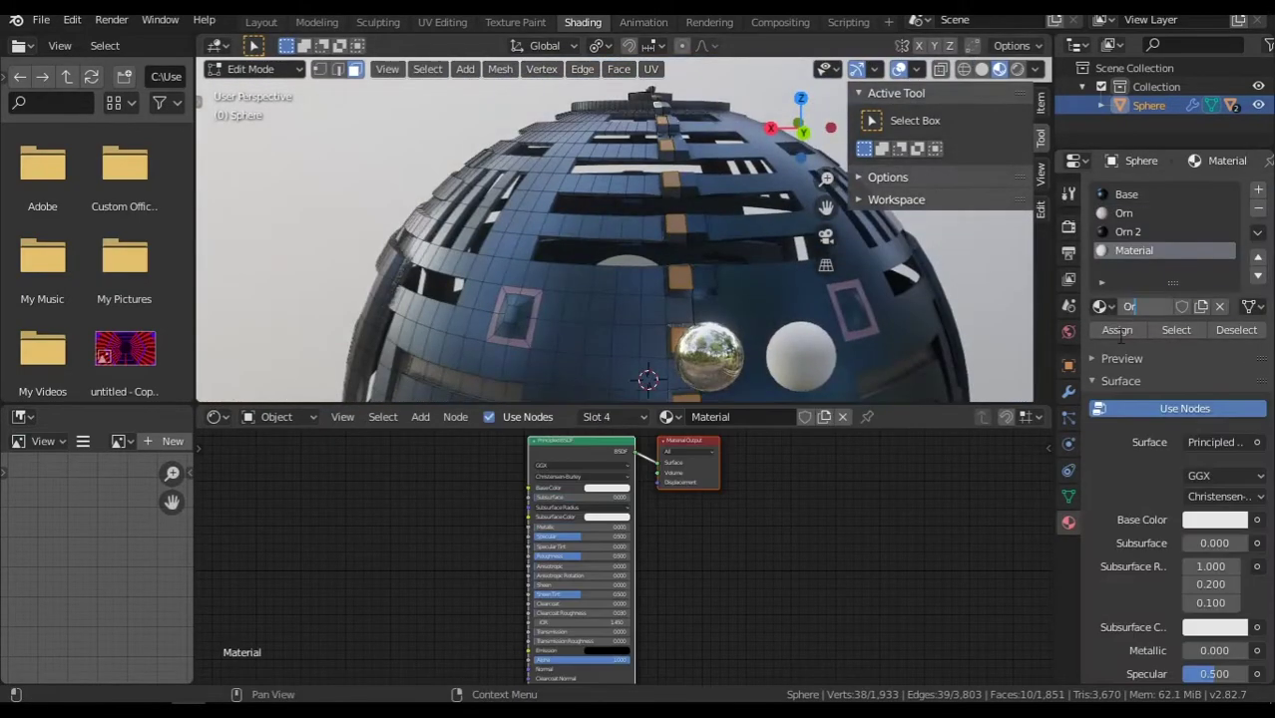
Make the new Orn 3 material grey, then reselect the Base material.
click(1207, 519)
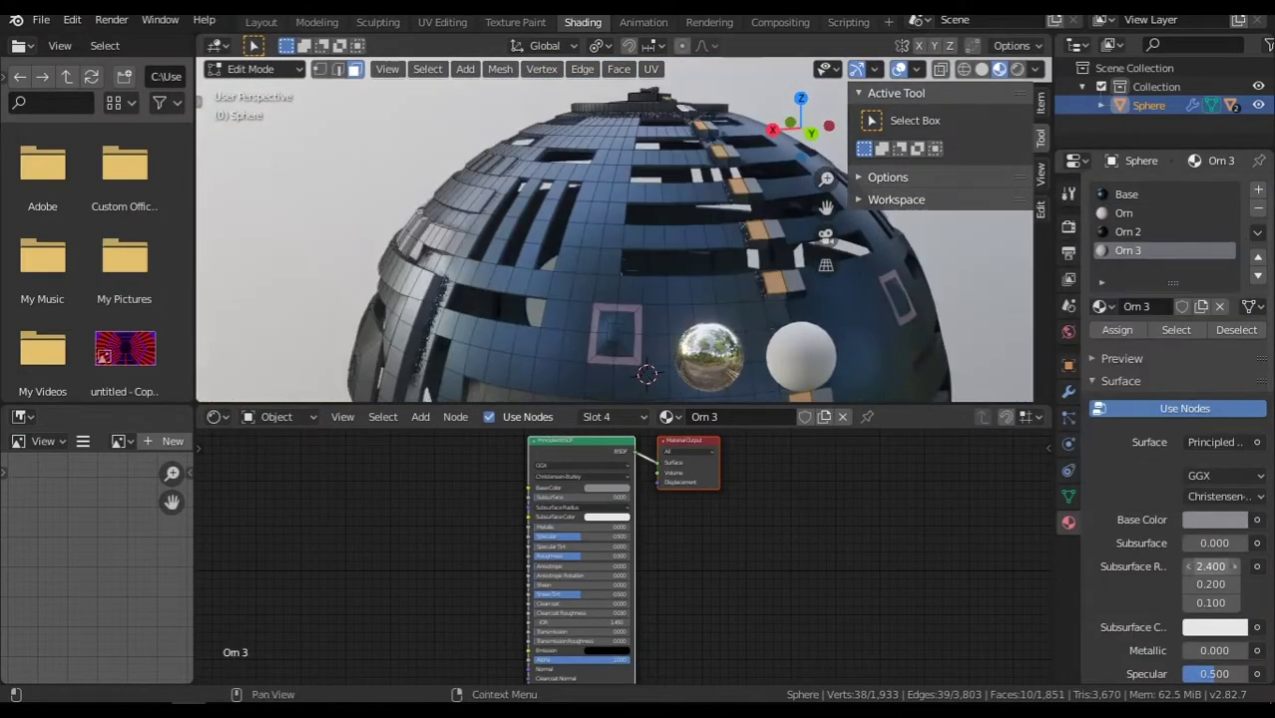
mouse_move(899, 544)
middle_down()
mouse_move(631, 240)
mouse_move(613, 262)
middle_up()
key(Tab)
key(Tab)
scroll(1131, 249, up, 3)
click(1126, 193)
key(Tab)
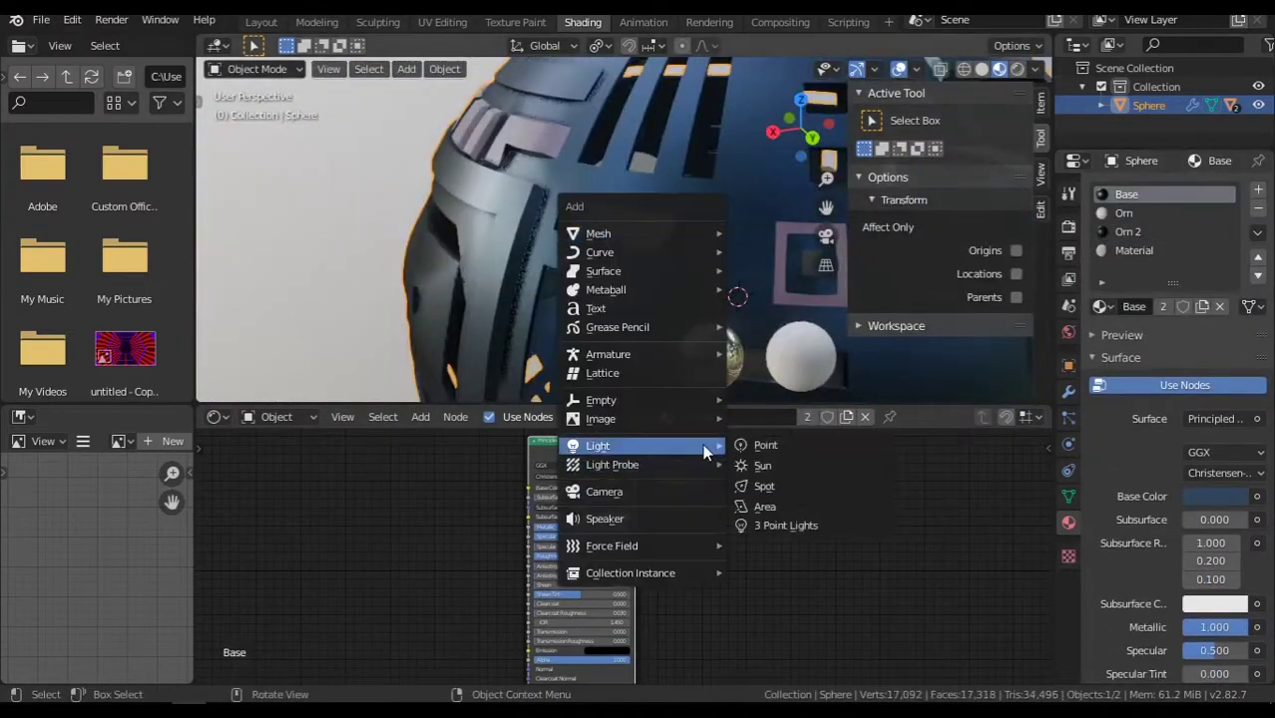
Add a three-point light rig and a point light with 200 W power.
click(785, 524)
scroll(604, 126, up, 3)
scroll(663, 151, up, 3)
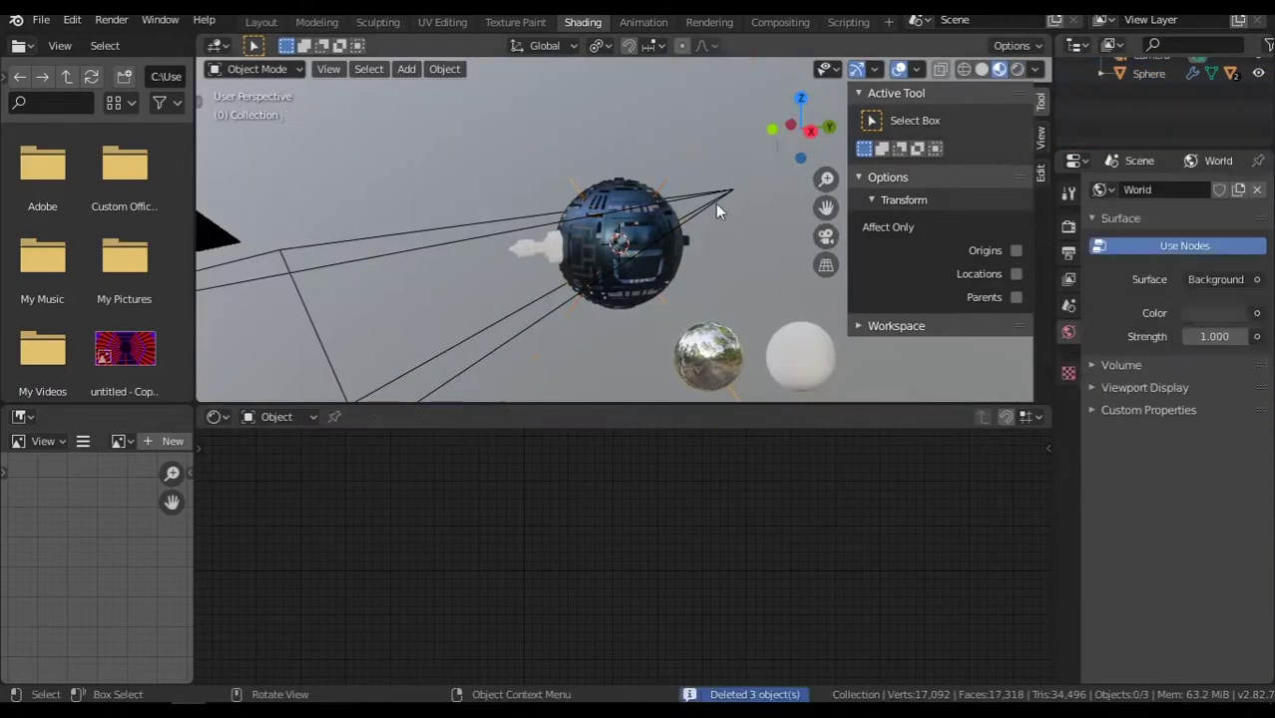
key(shift+a)
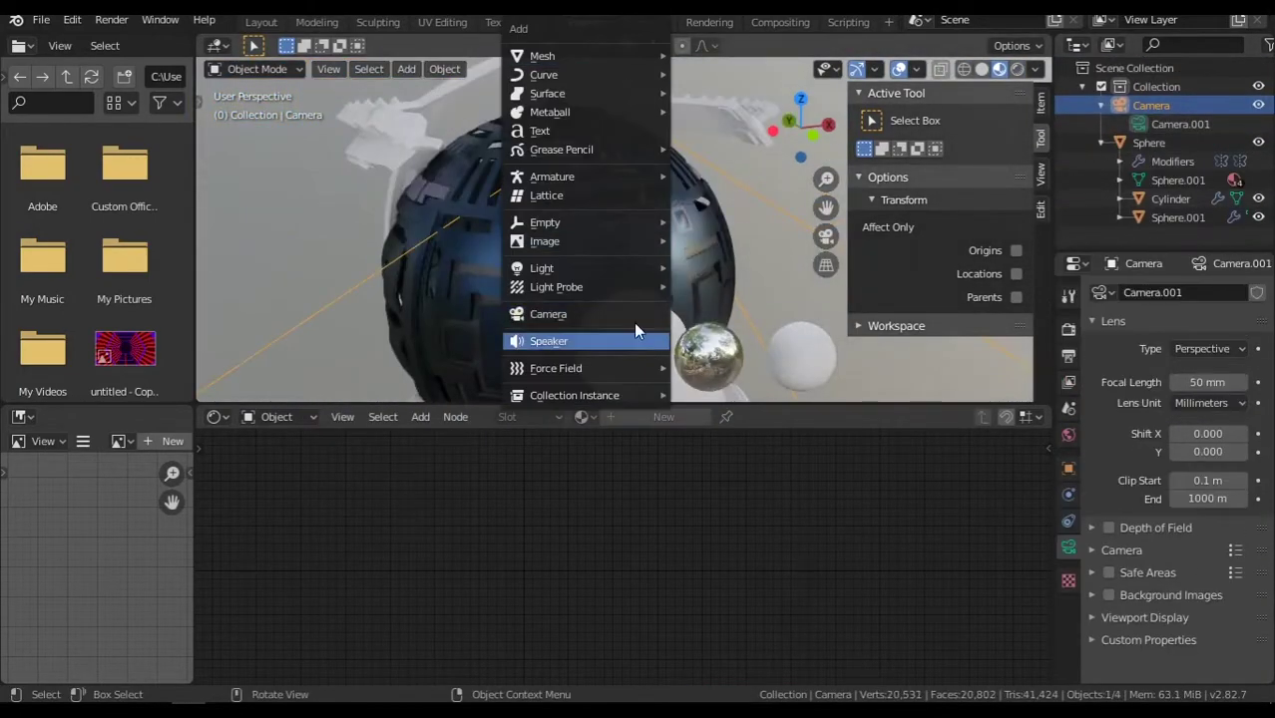
click(713, 267)
click(1209, 415)
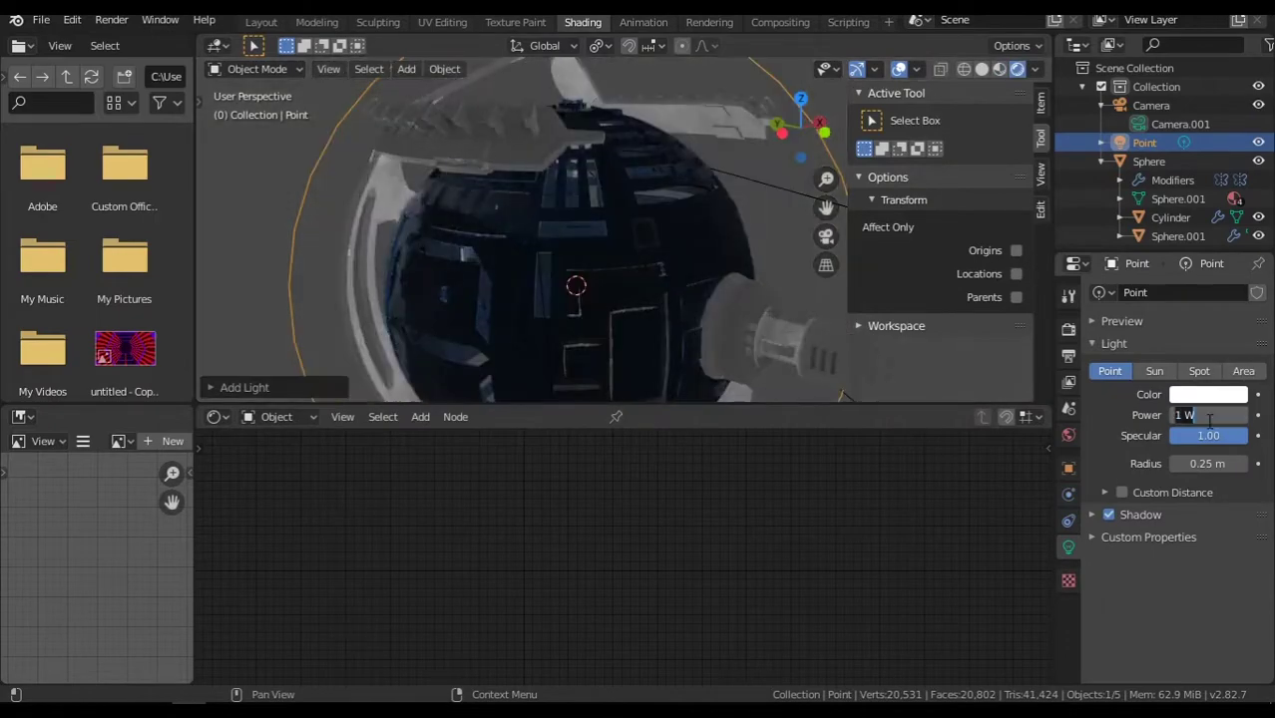
key(Return)
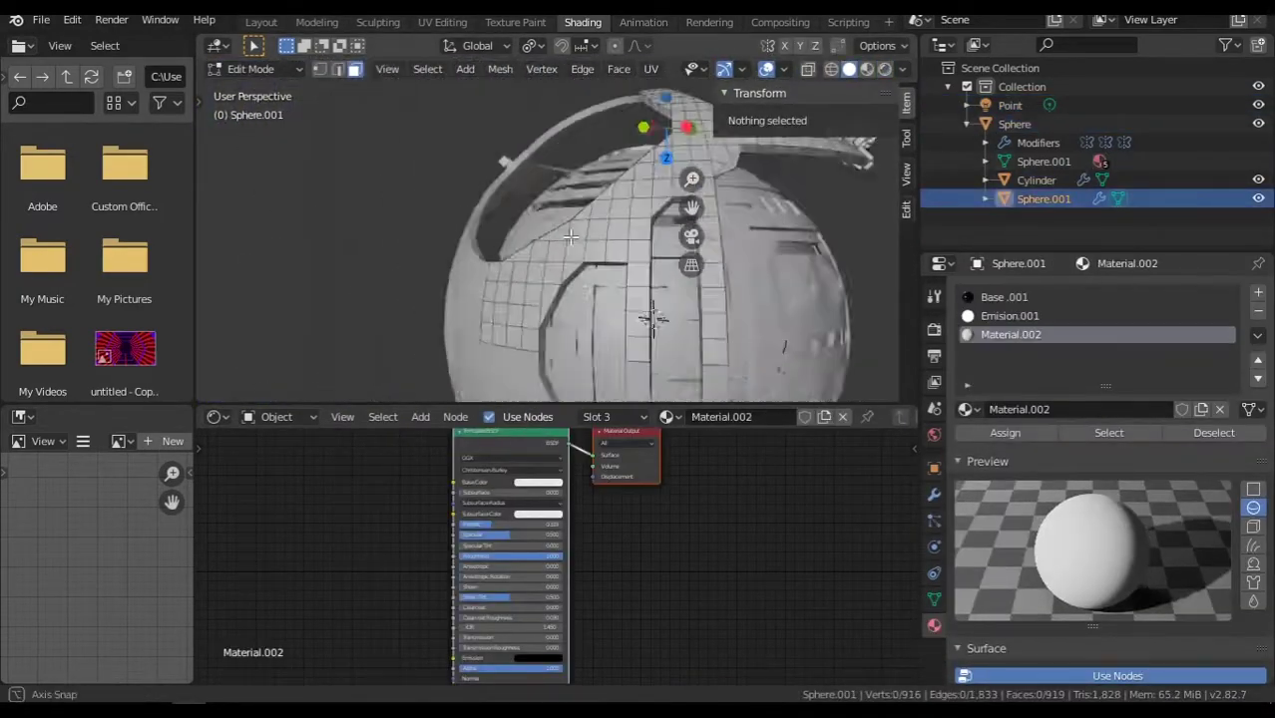
Assign the beige Orn material to the selected cylinder faces.
click(628, 234)
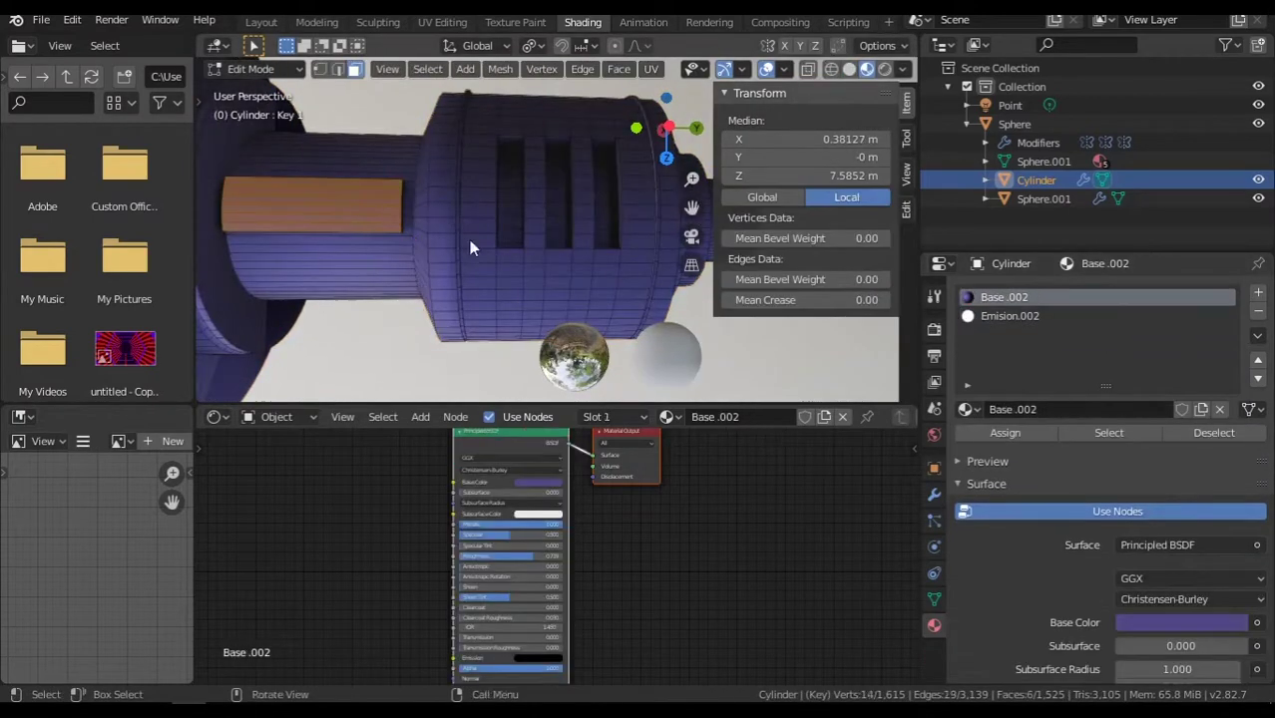
click(965, 409)
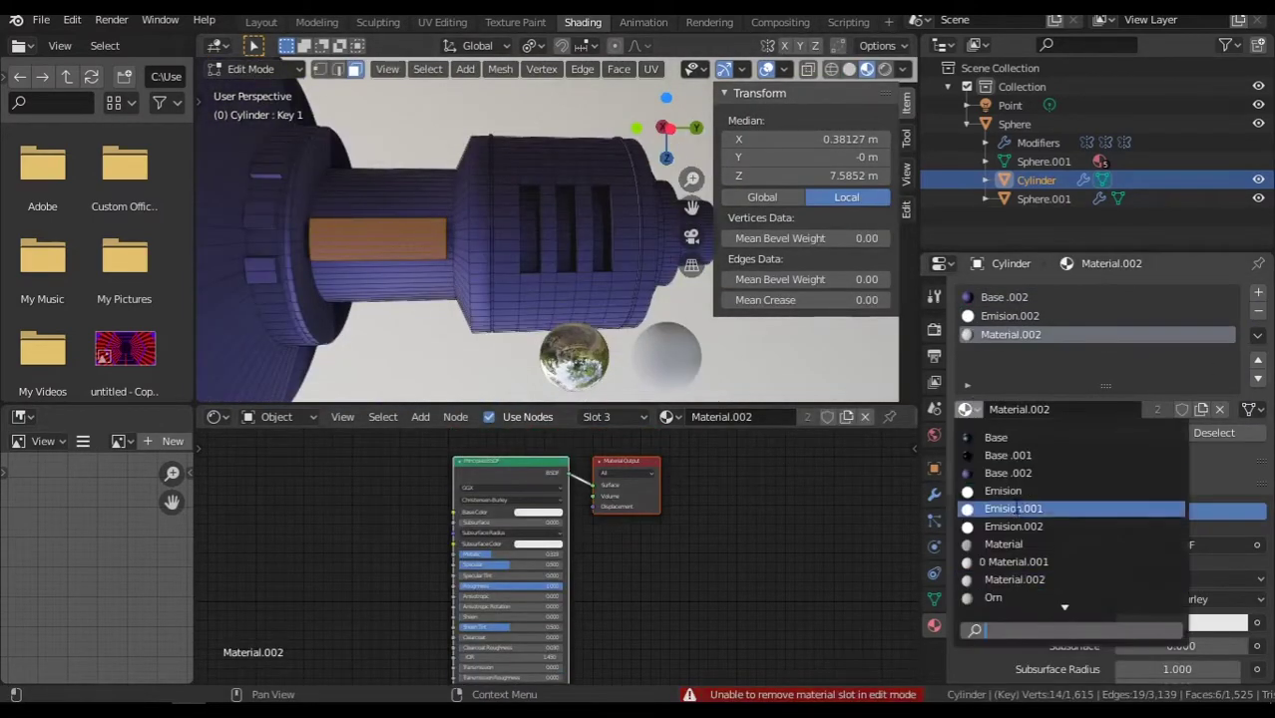
click(1159, 621)
click(1107, 394)
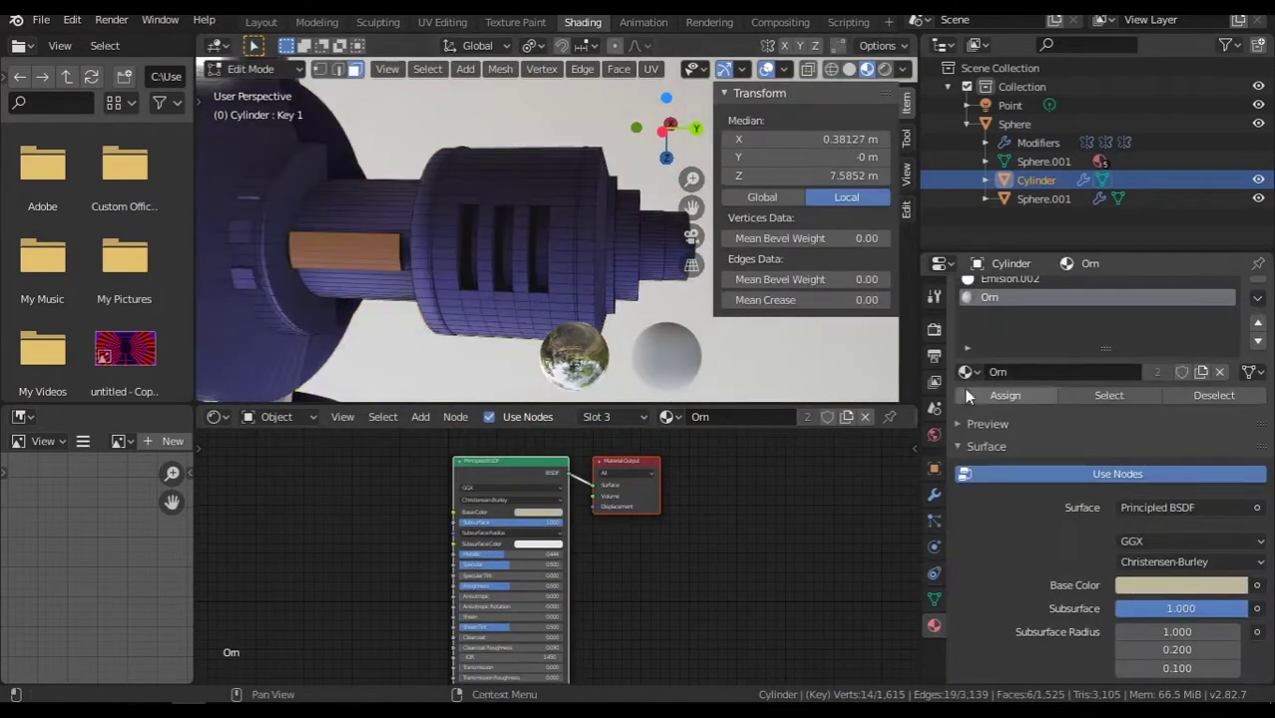
middle_drag(419, 249, 317, 162)
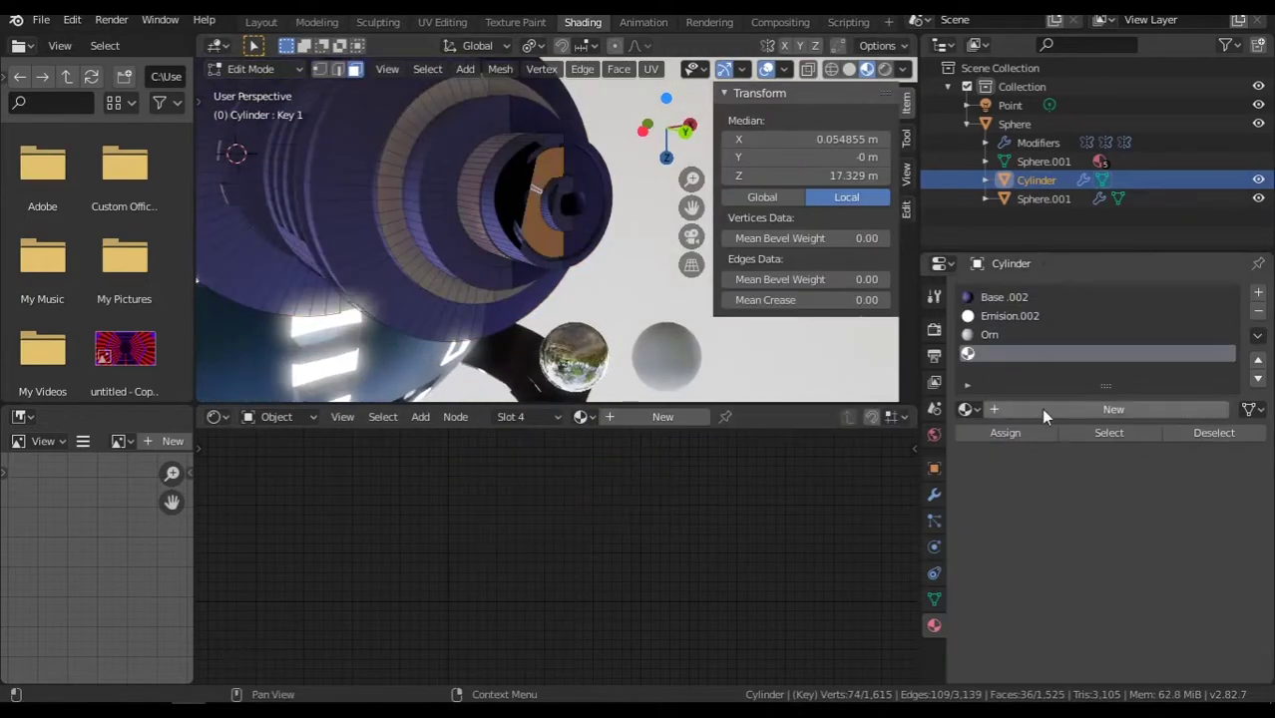
Add a fourth material slot with new Material.003 and nudge the selected mesh parts.
click(1040, 411)
middle_drag(661, 223, 460, 218)
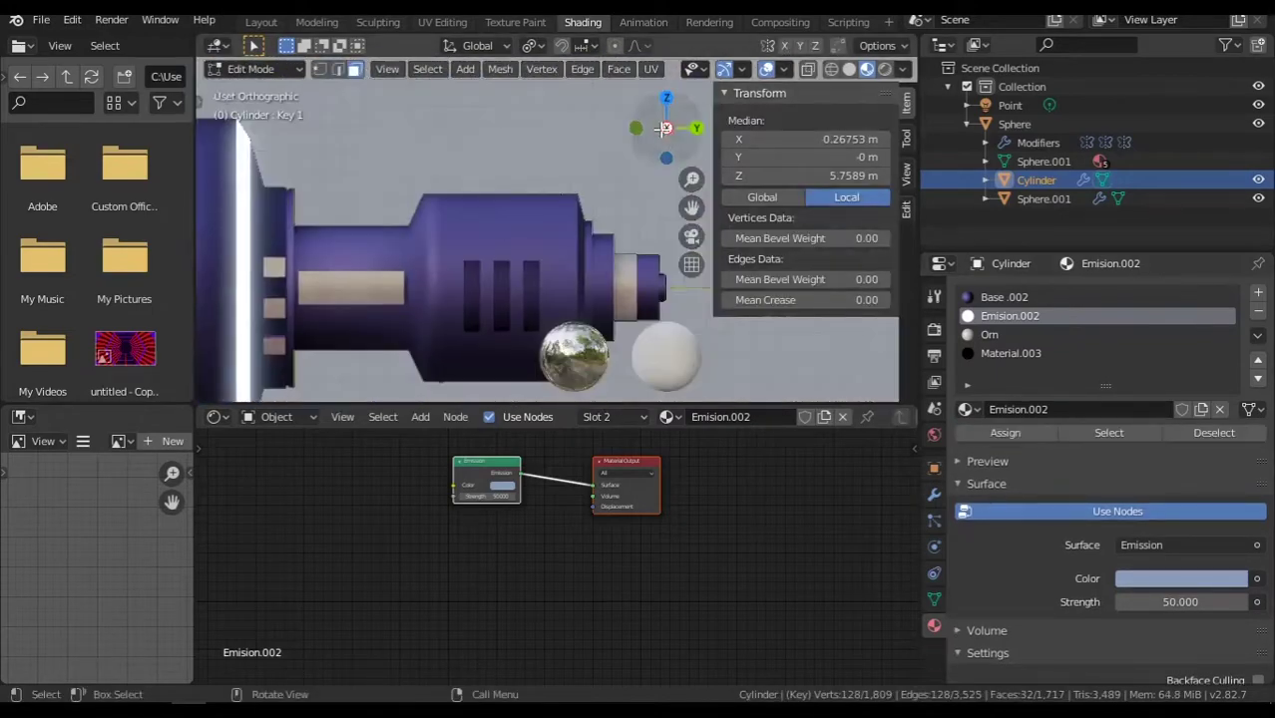
drag(665, 127, 340, 175)
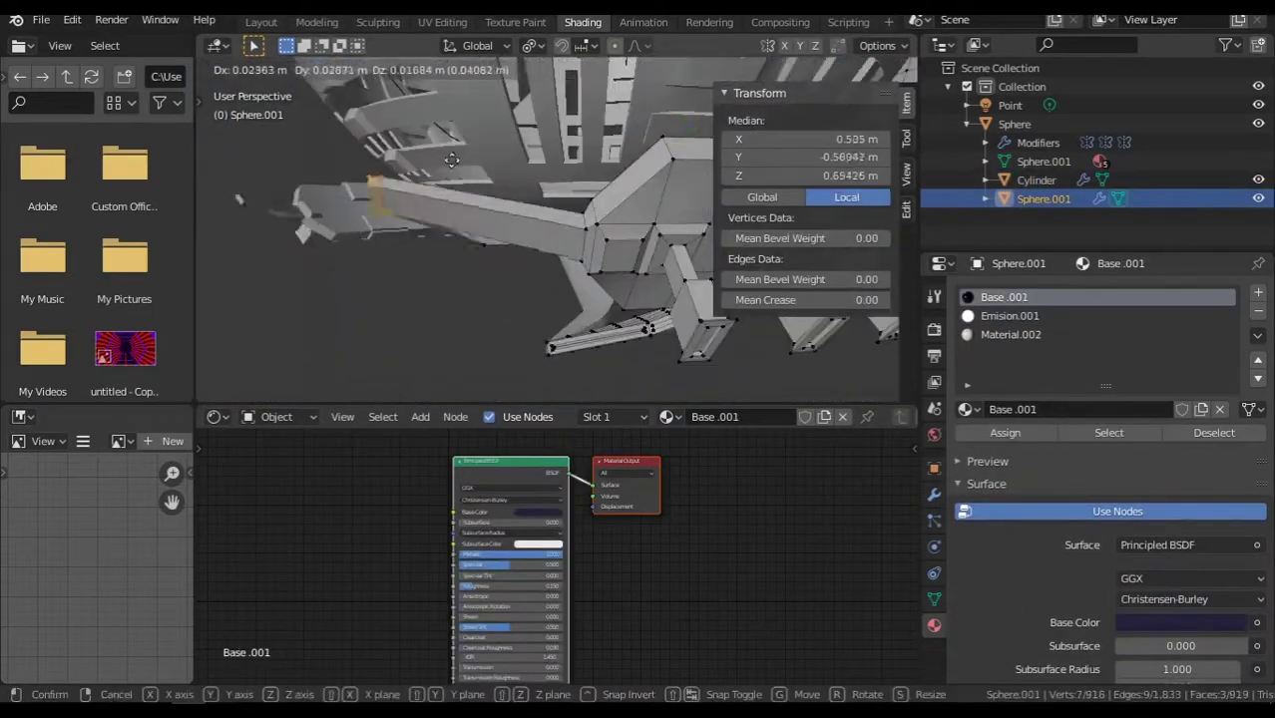
mouse_move(342, 94)
middle_down()
mouse_move(488, 150)
mouse_move(573, 223)
middle_up()
Add a camera with a 30 mm lens and walk it into position facing the sphere.
click(865, 69)
key(n)
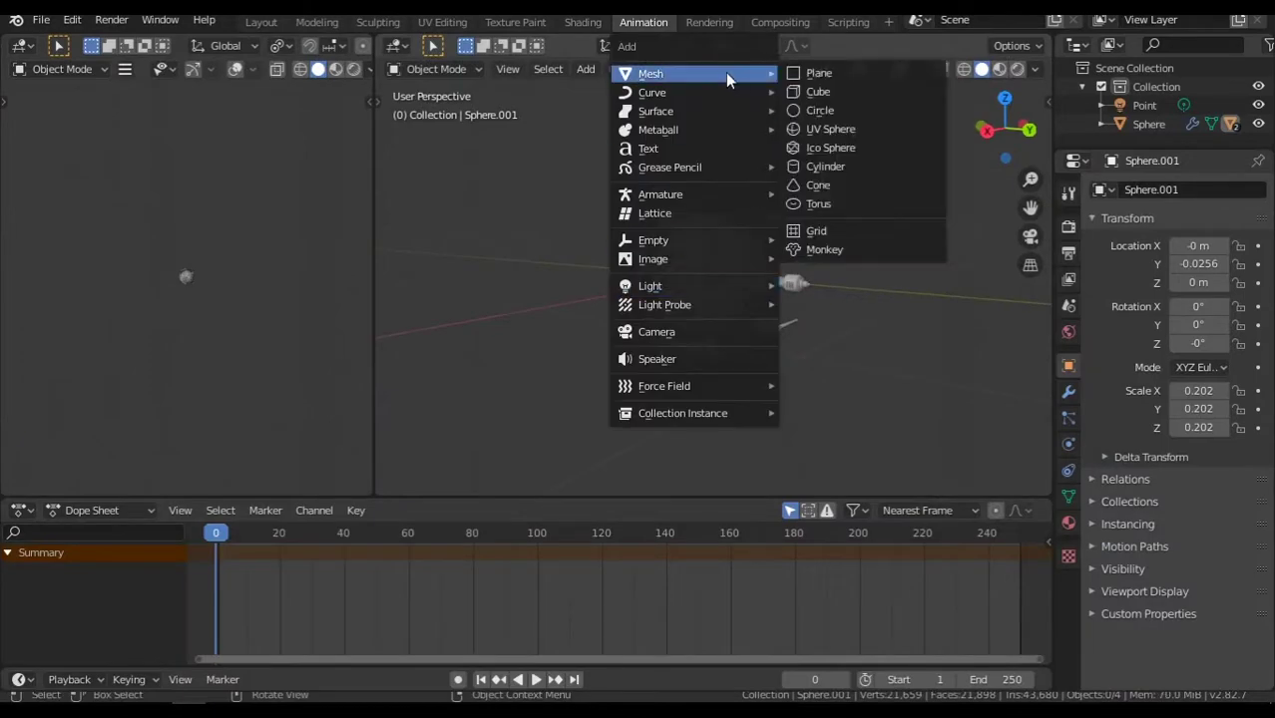
click(656, 331)
key(ctrl+KP_0)
click(1068, 444)
drag(1207, 279, 1177, 279)
key(shift+grave)
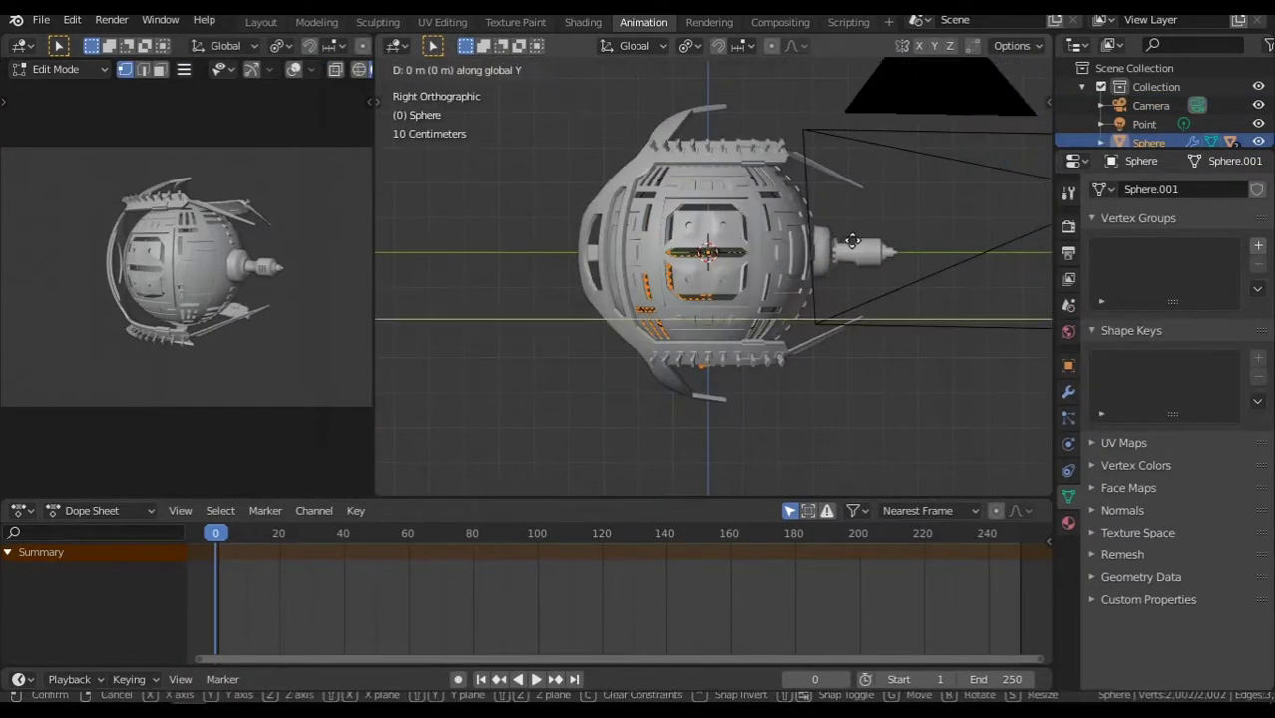
click(336, 69)
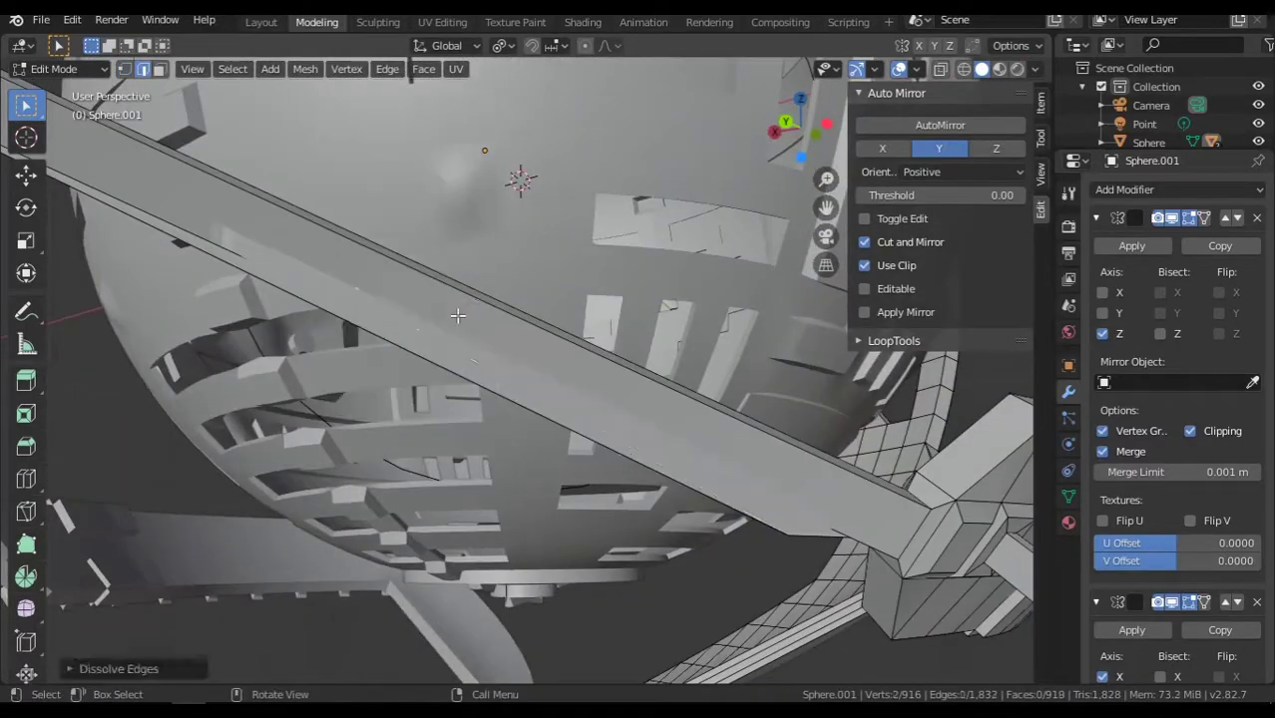
Extrude the selected face outward into an arm piece.
middle_drag(457, 315, 531, 232)
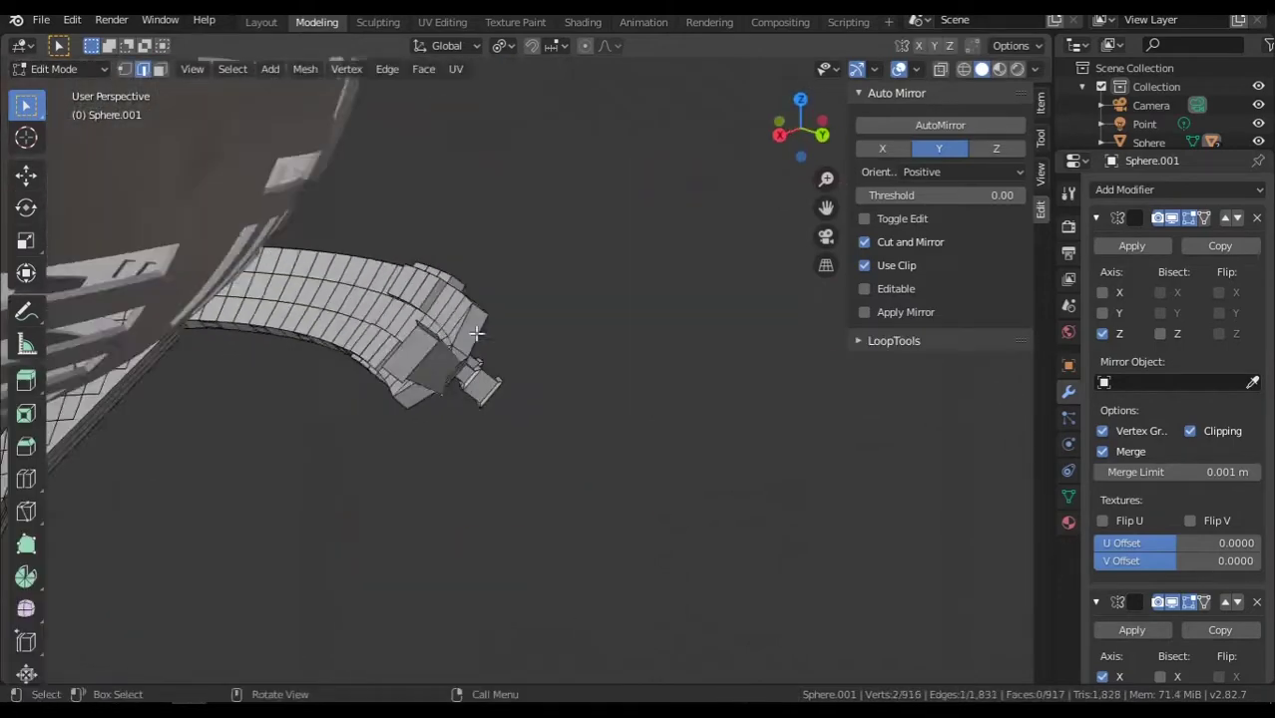
key(e)
mouse_move(519, 330)
middle_down()
mouse_move(457, 363)
mouse_move(614, 528)
middle_up()
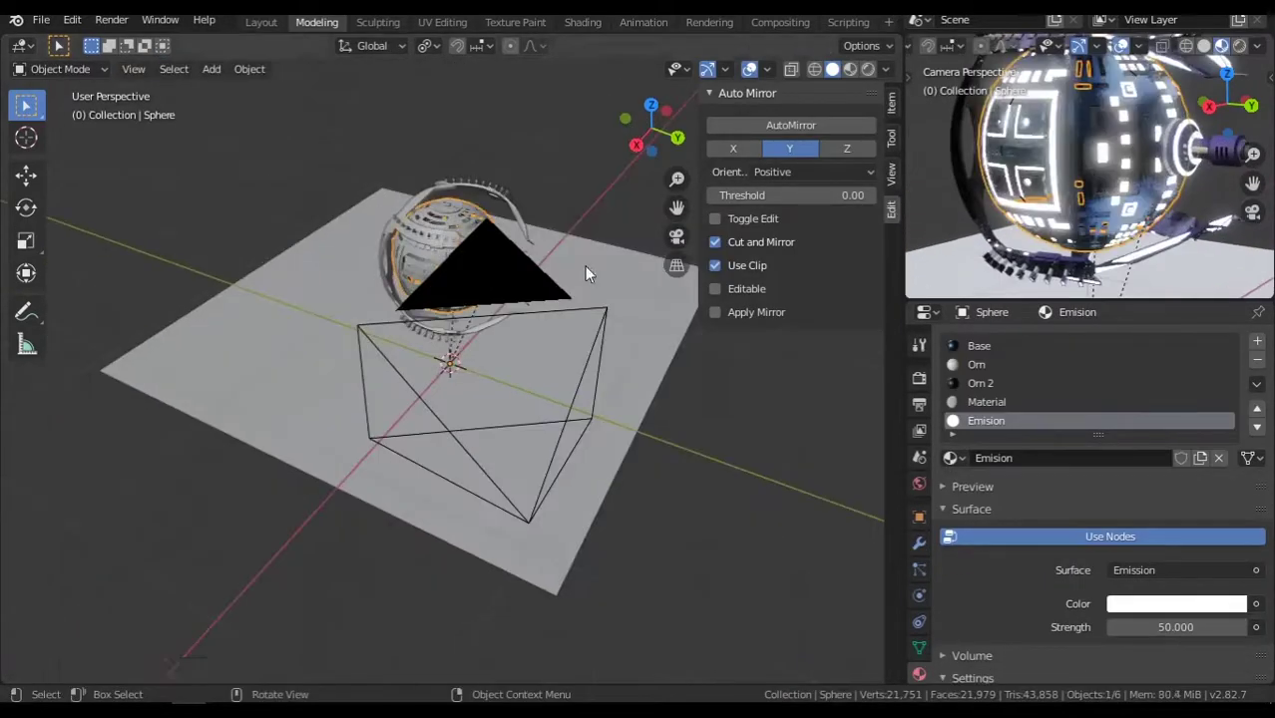
Raise the floor plane along Z and walk the camera to a better framing.
key(g)
key(z)
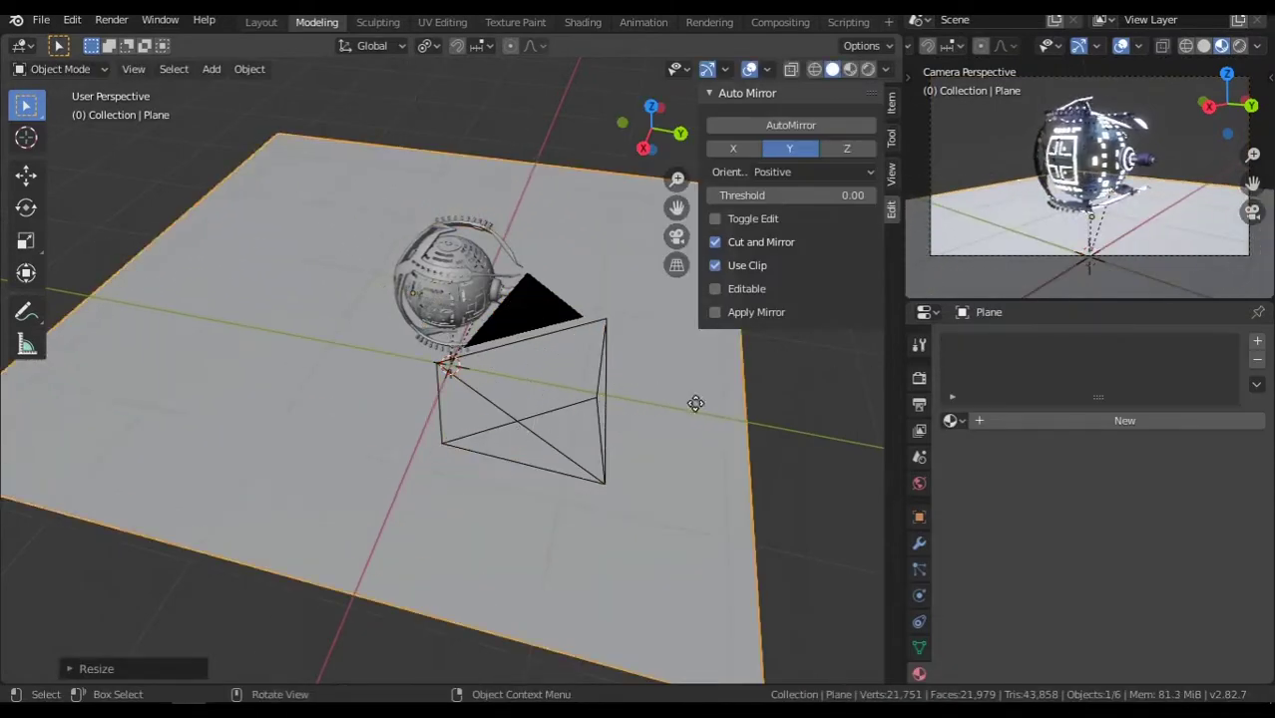
click(586, 280)
key(q)
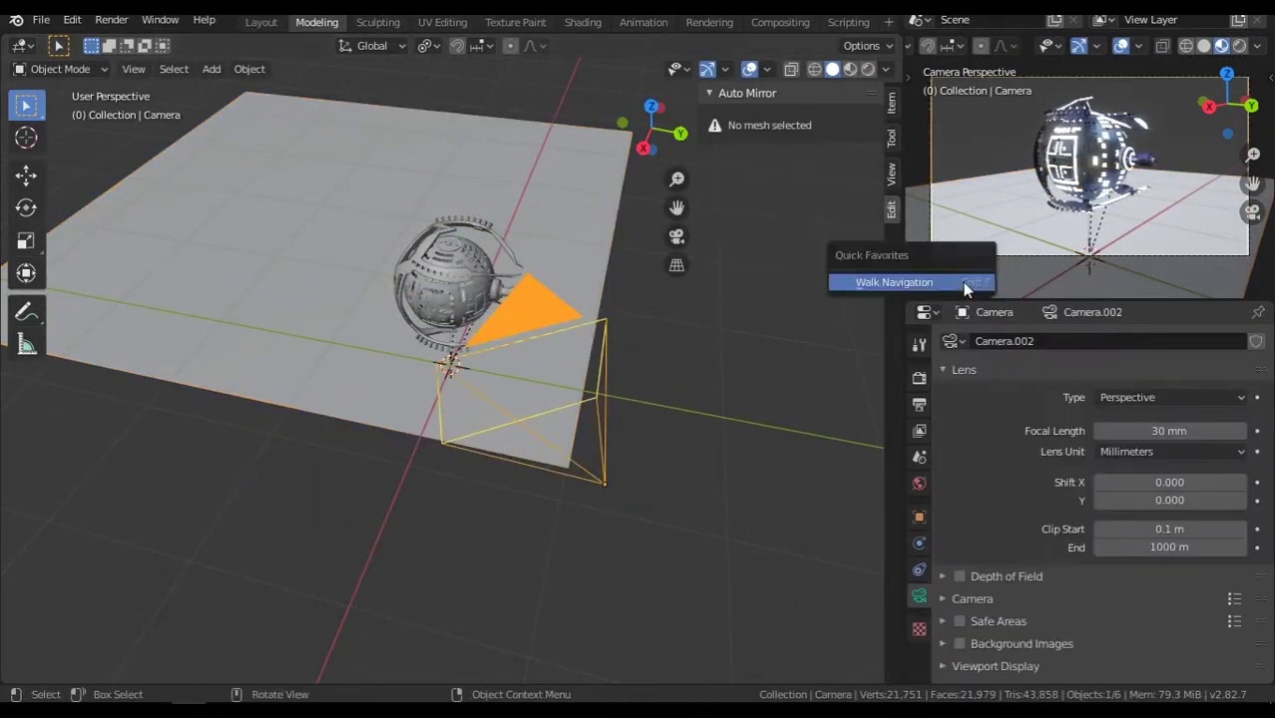
click(615, 296)
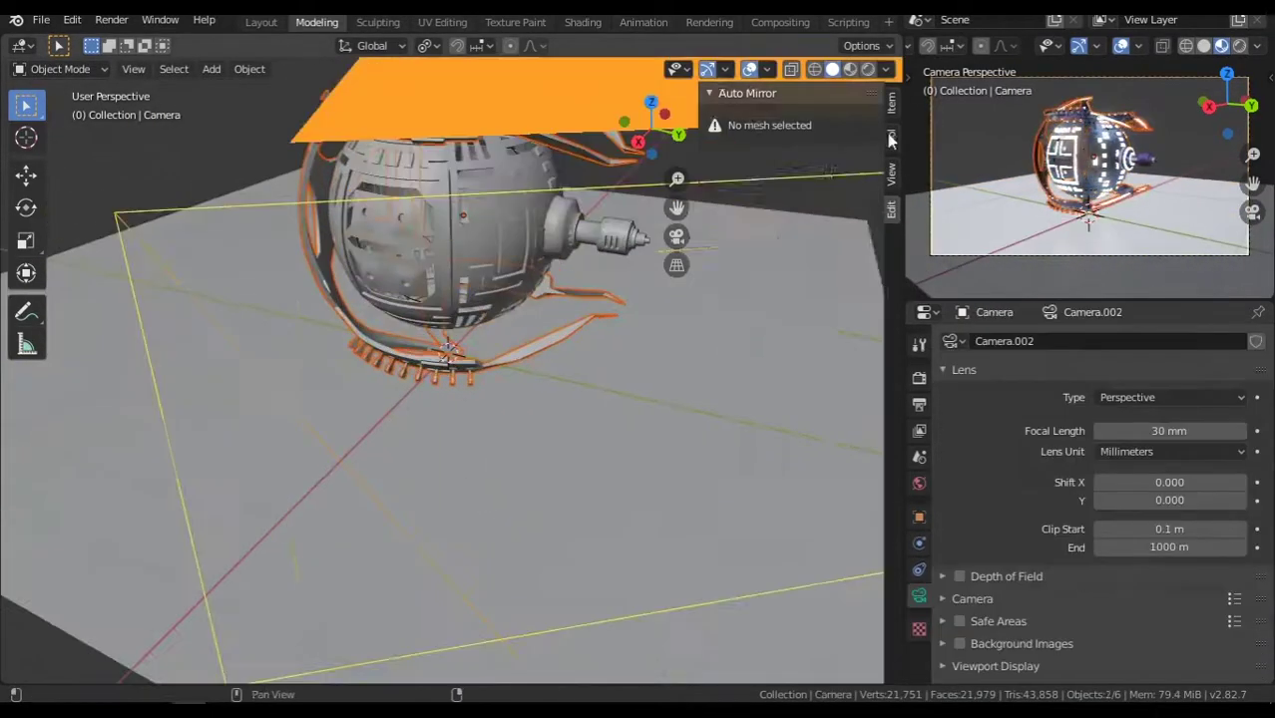
Rotate Sphere.001 around the Y axis to a new orientation.
click(670, 205)
middle_drag(546, 175, 481, 247)
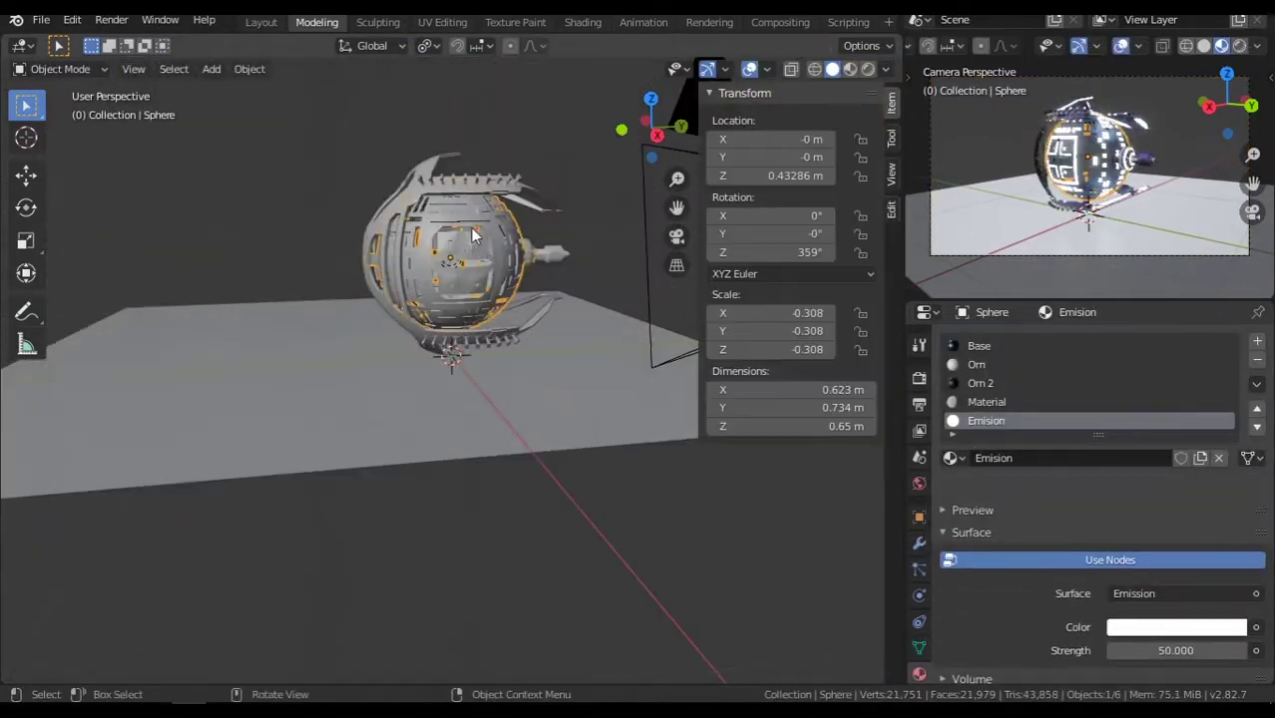
key(shift+d)
key(r)
key(y)
click(493, 308)
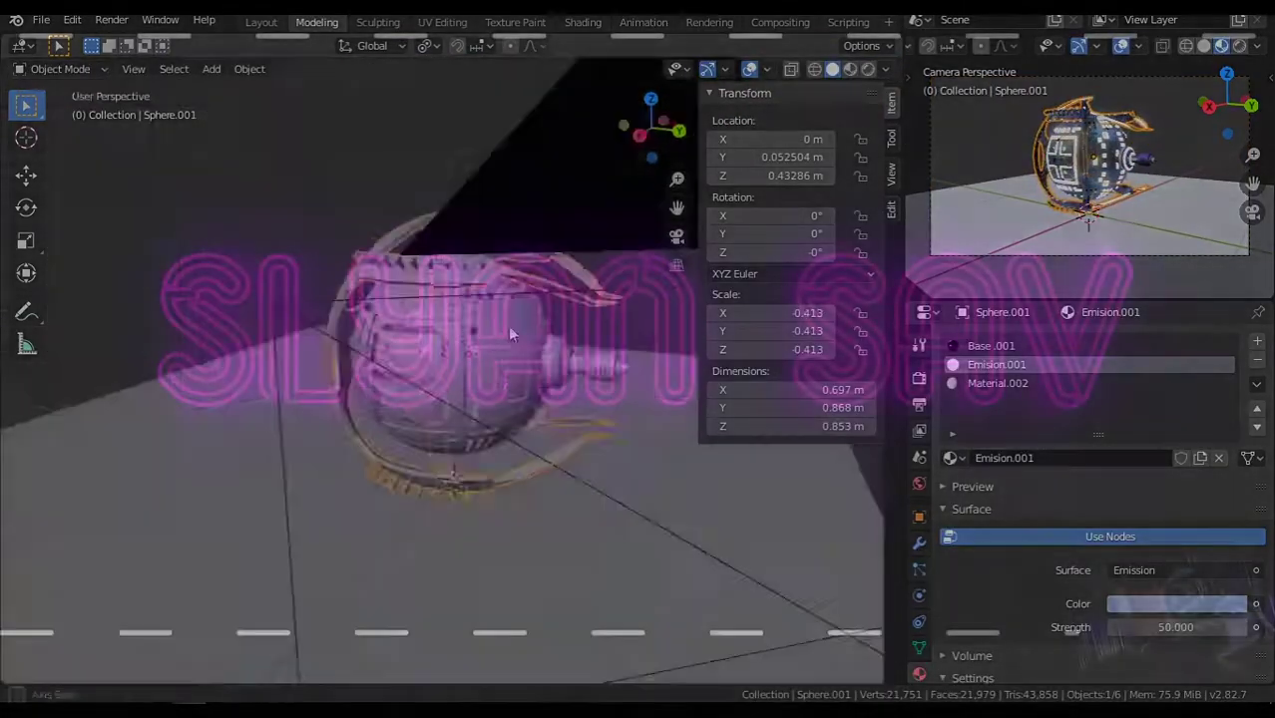